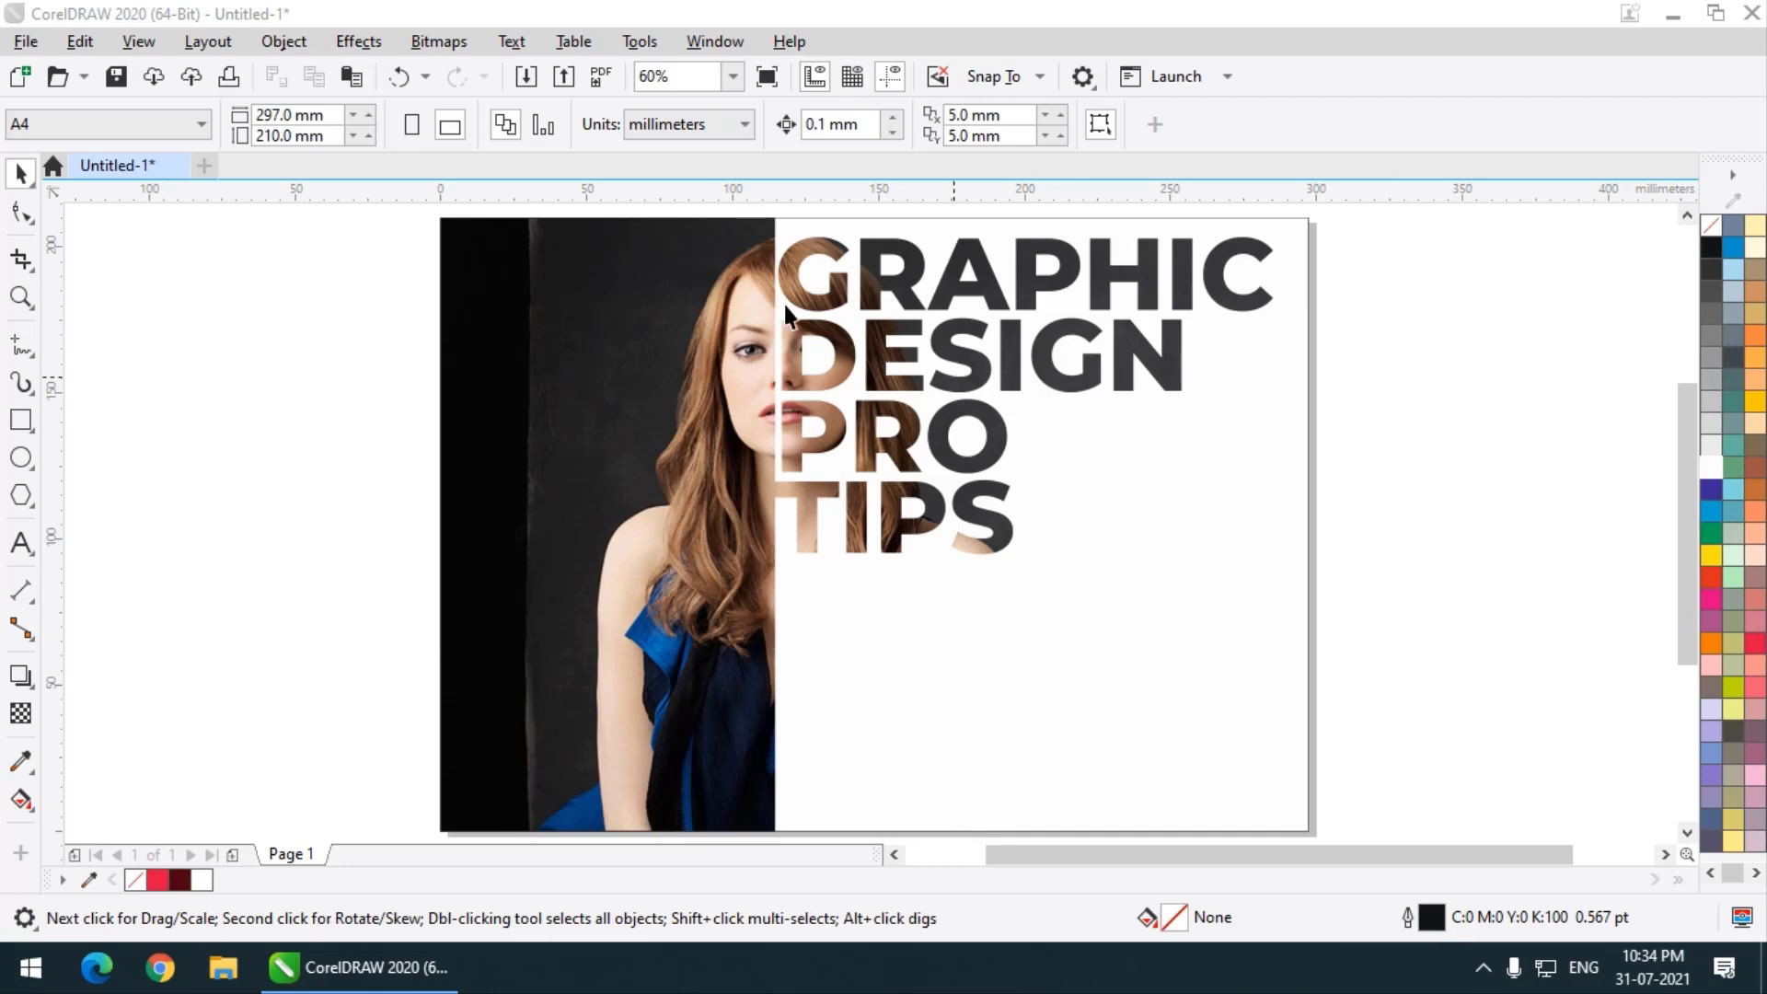
# - Create a new A4 document with the CorelDRAW default preset and set its page to landscape orientation
pyautogui.click(204, 165)
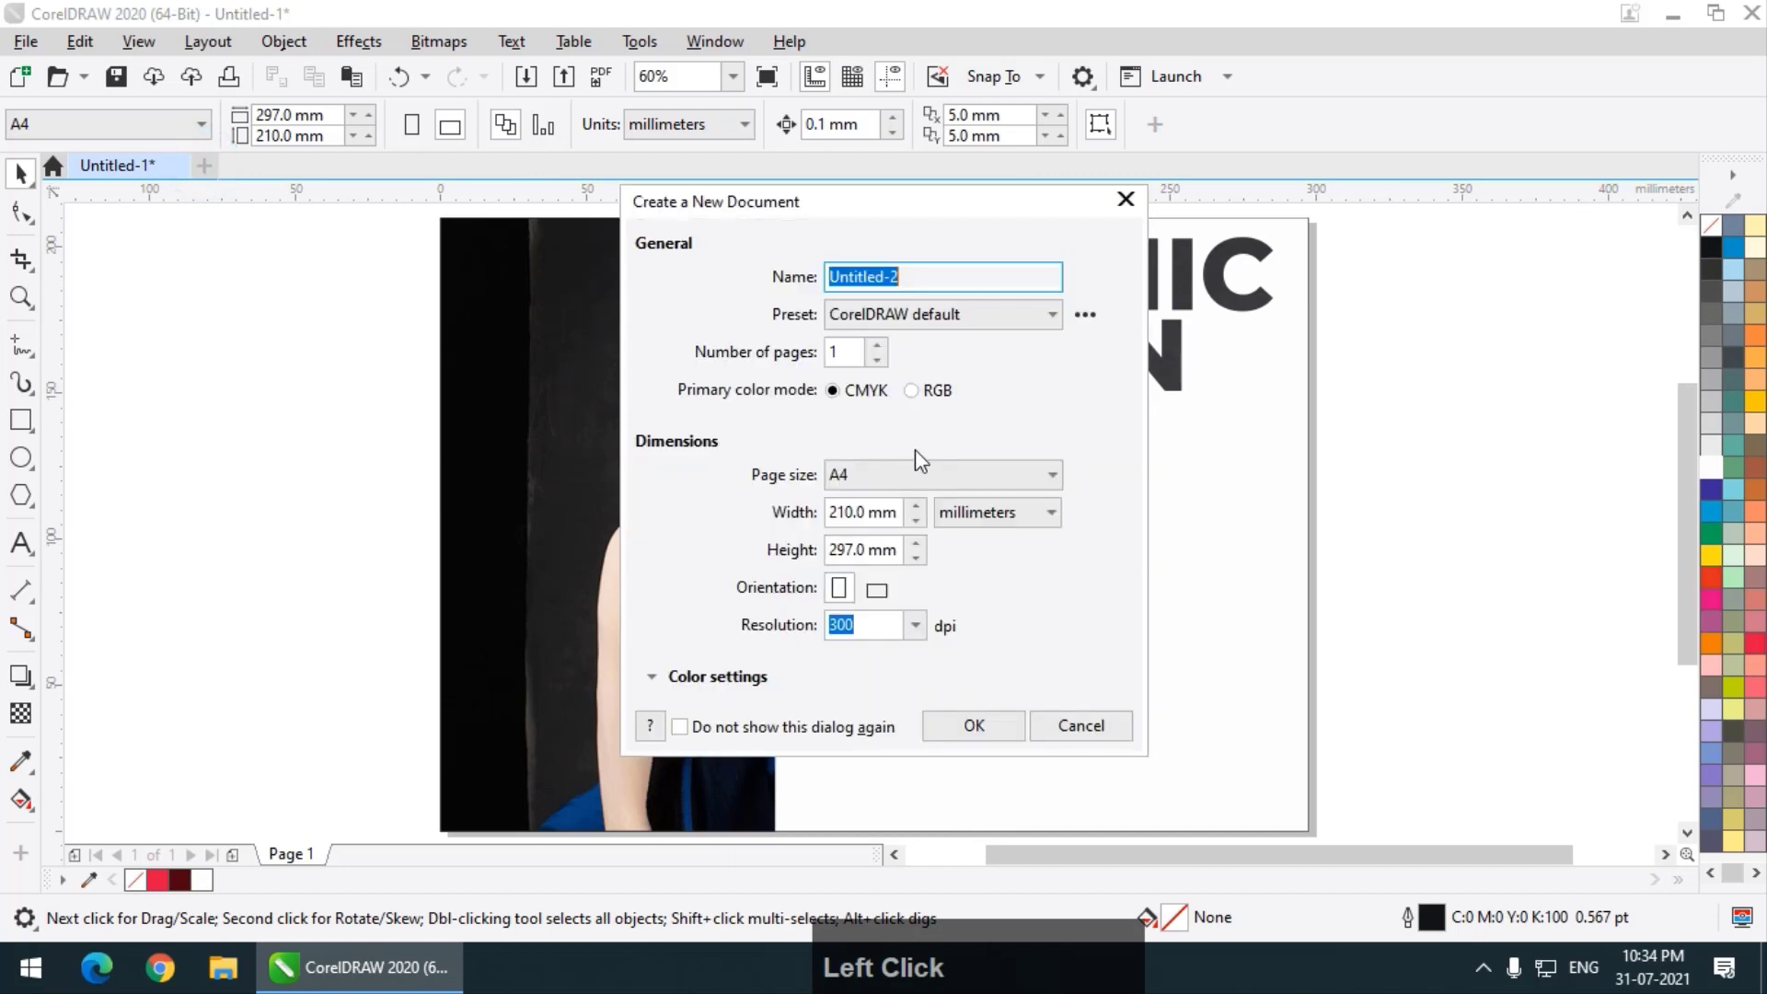
pyautogui.click(986, 727)
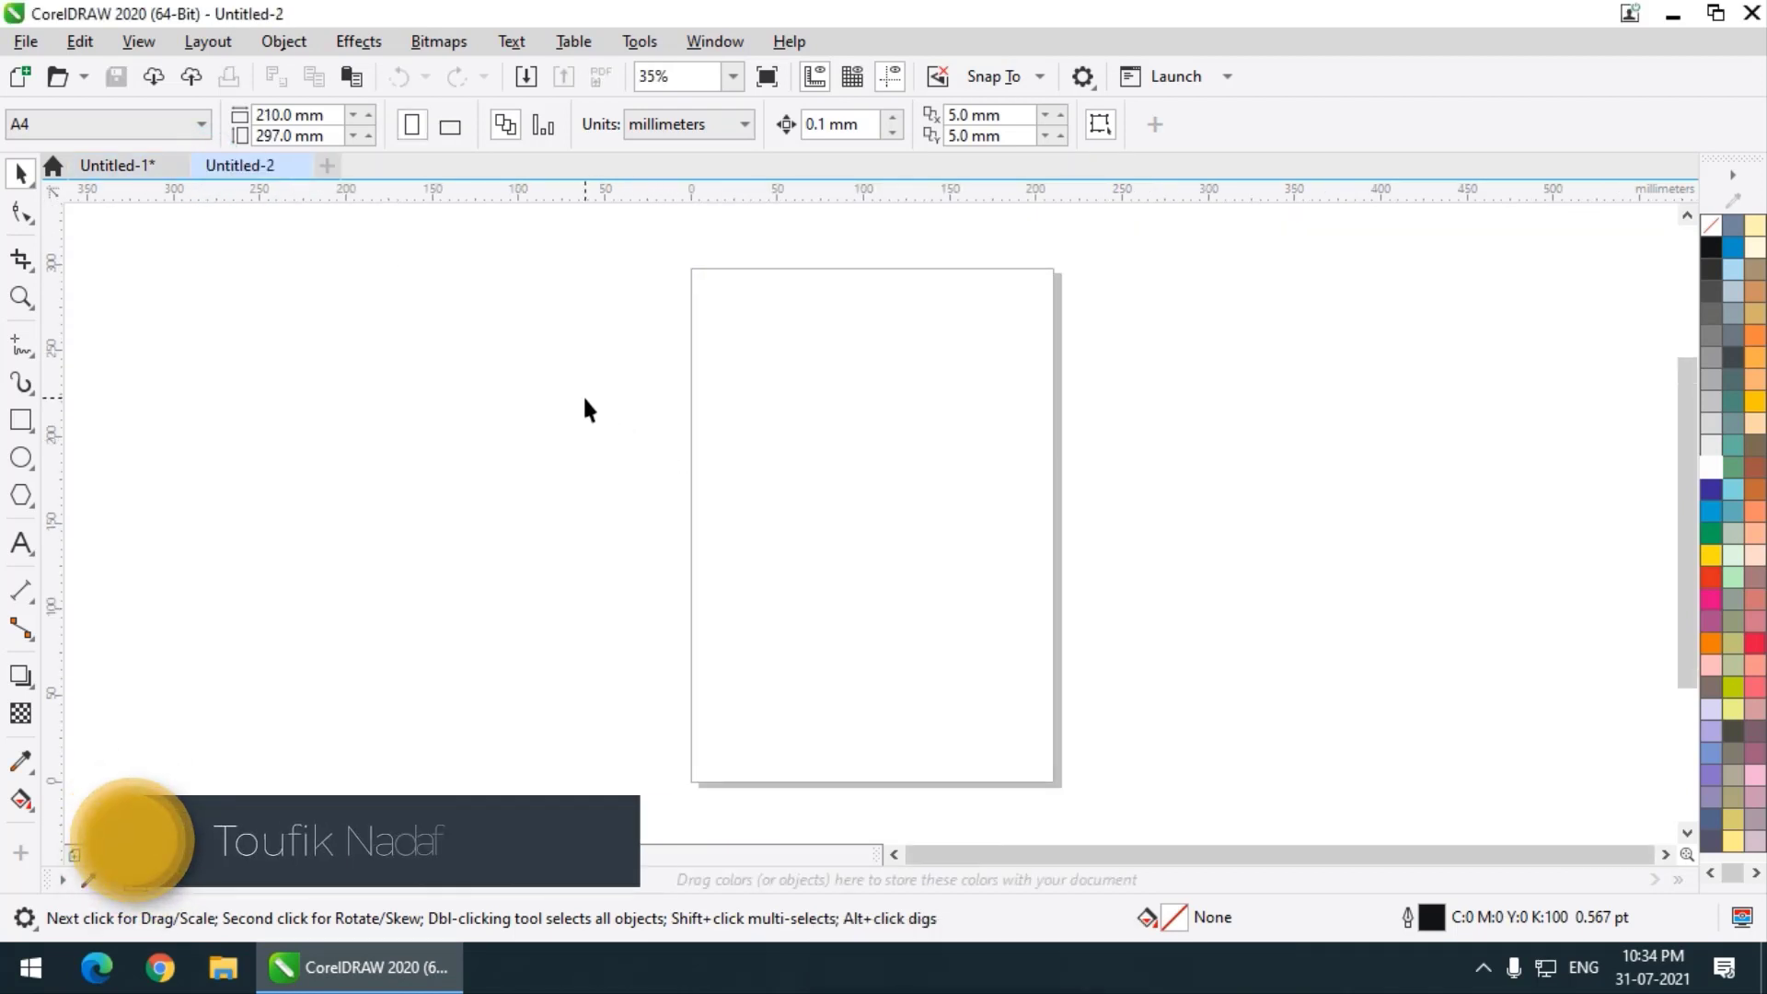
pyautogui.click(450, 127)
pyautogui.click(550, 330)
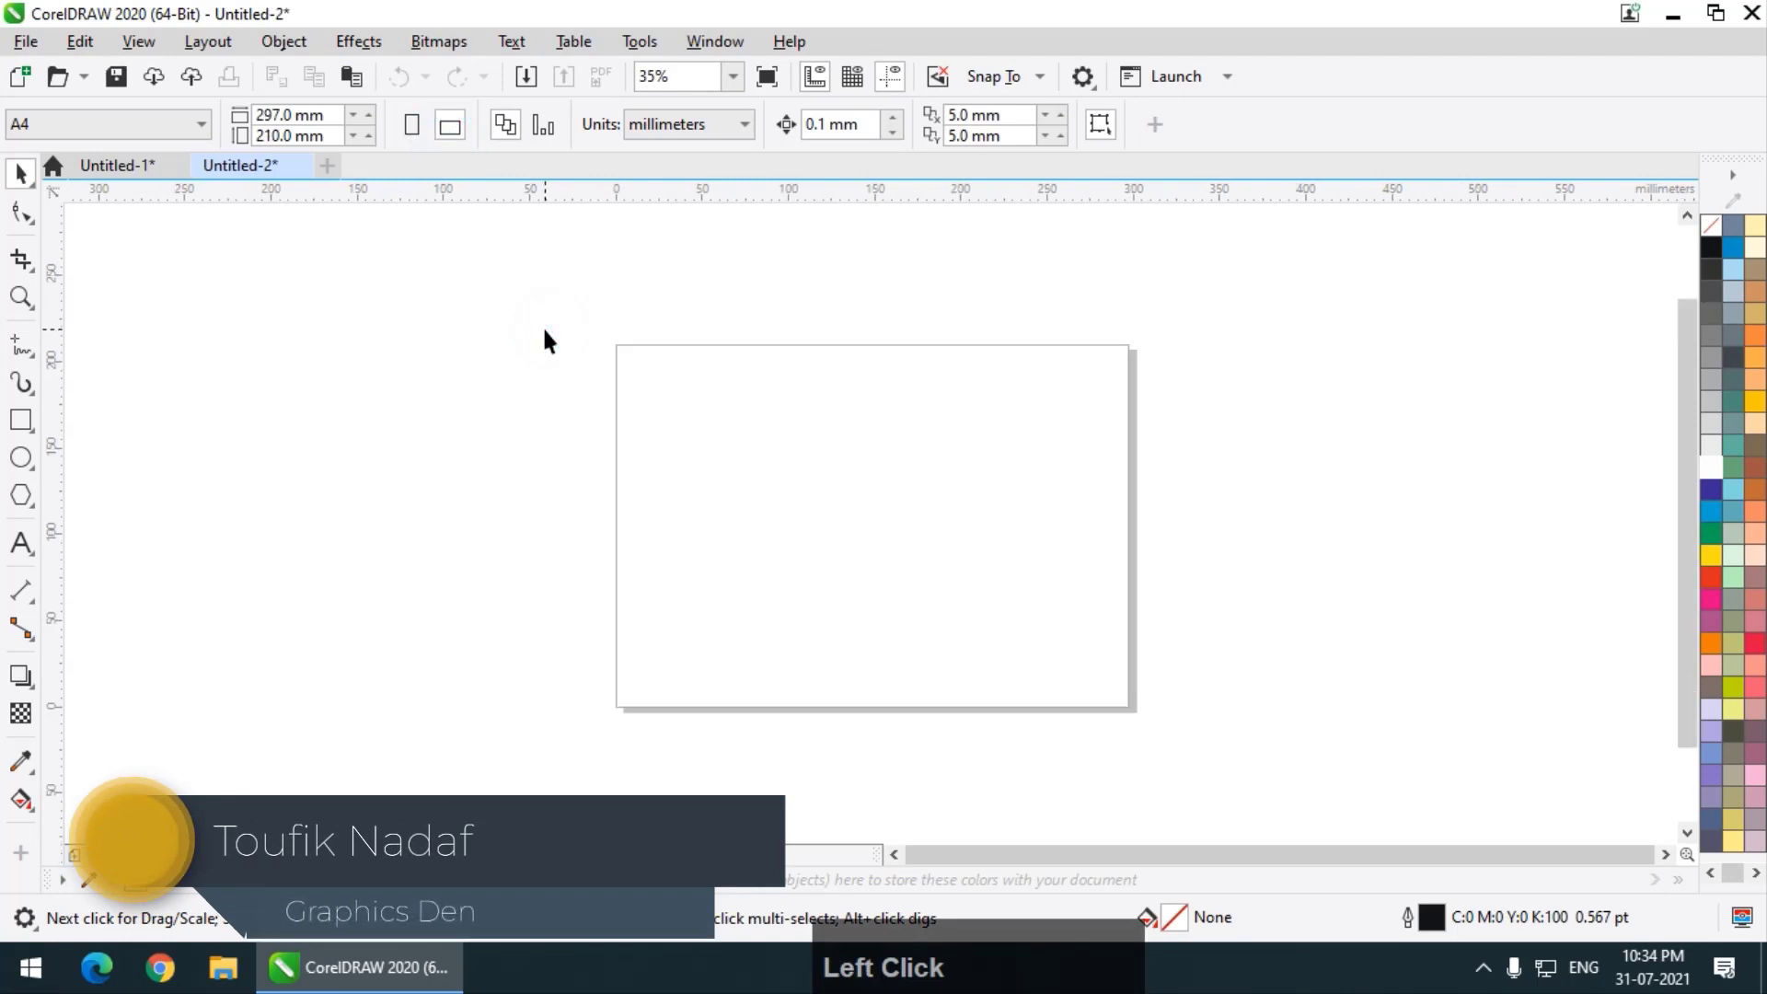
pyautogui.press('F4')
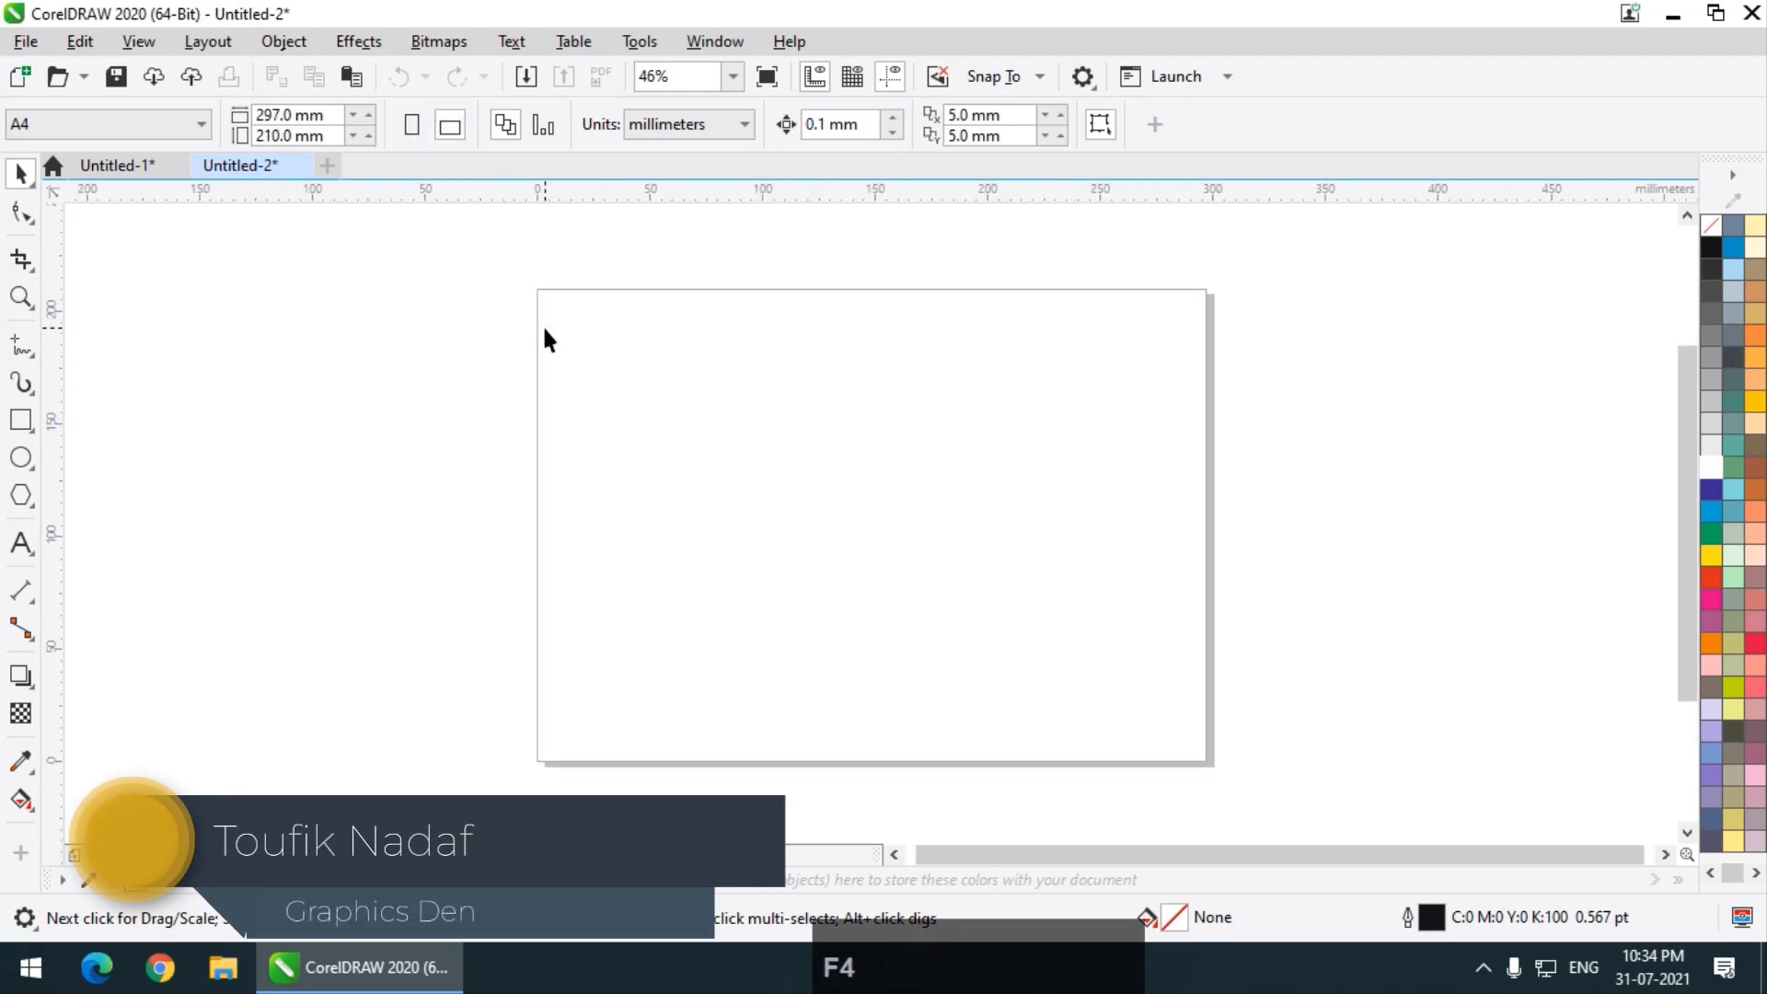
# - Import the image Emma-Stone-Wallpapers-HD-31 and place it over the page at about 392 × 220 mm
pyautogui.click(25, 43)
pyautogui.click(85, 472)
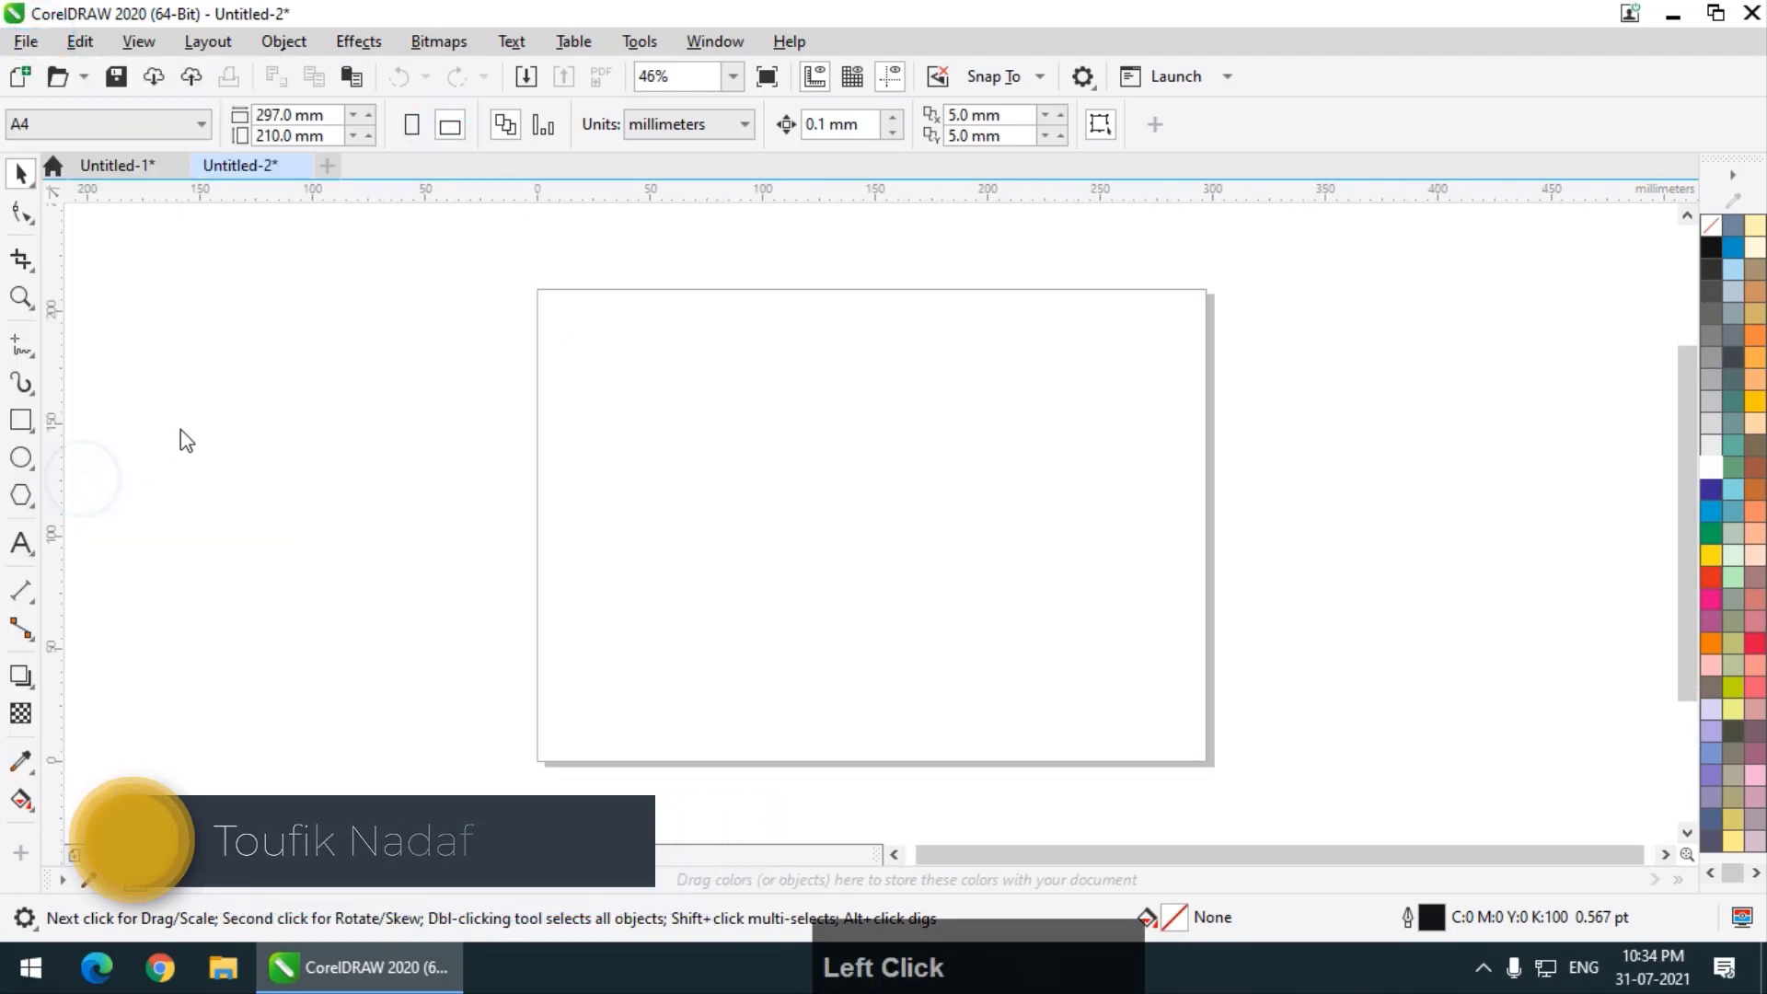
pyautogui.click(1319, 230)
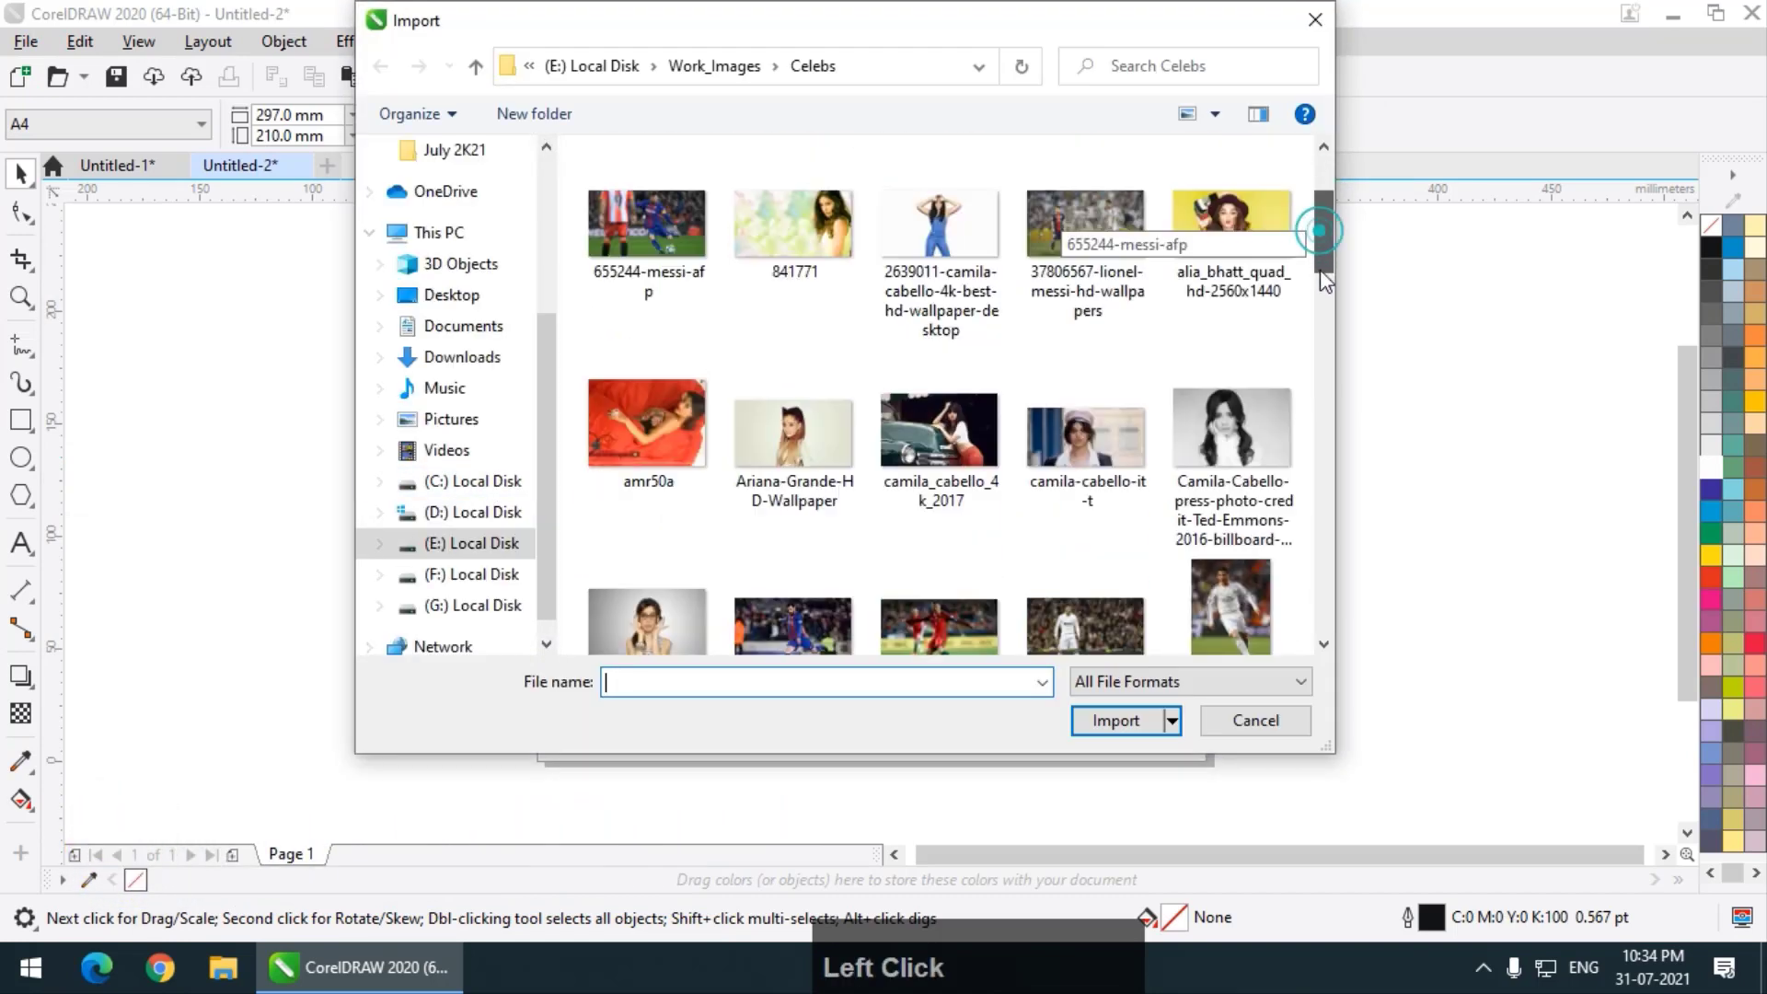
pyautogui.moveTo(1321, 275); pyautogui.dragTo(1316, 394)
pyautogui.doubleClick(622, 319)
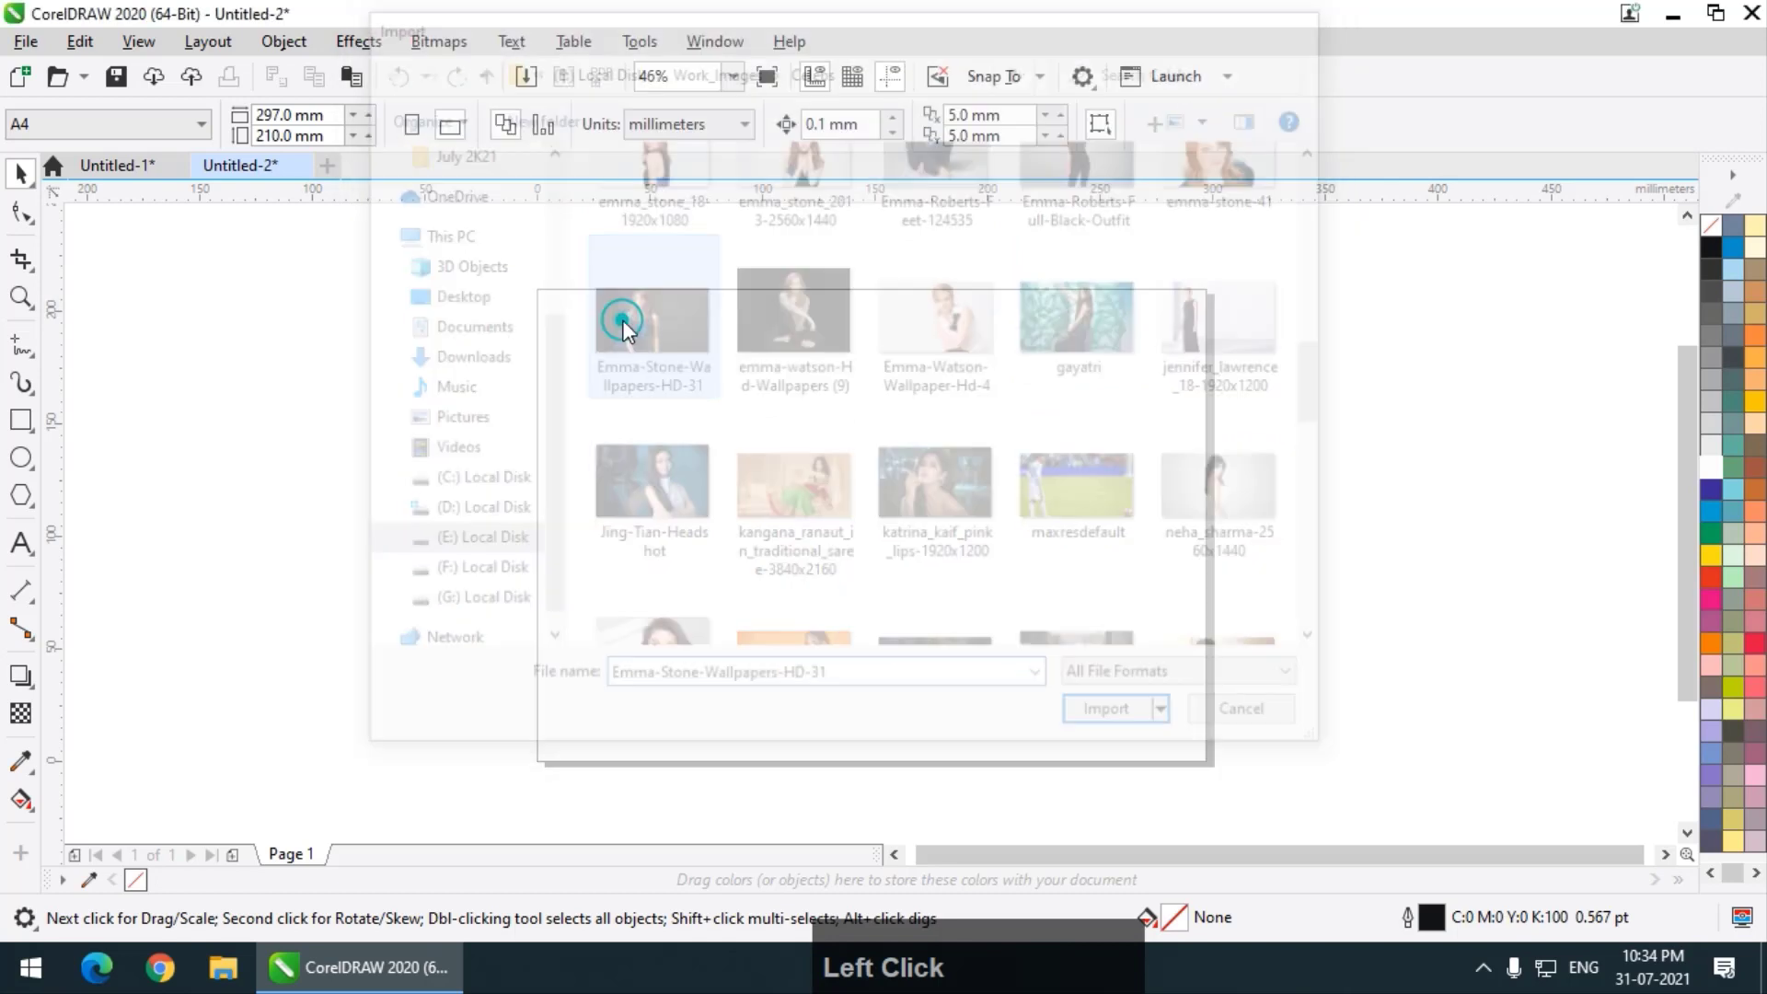
pyautogui.moveTo(433, 269); pyautogui.dragTo(1321, 775)
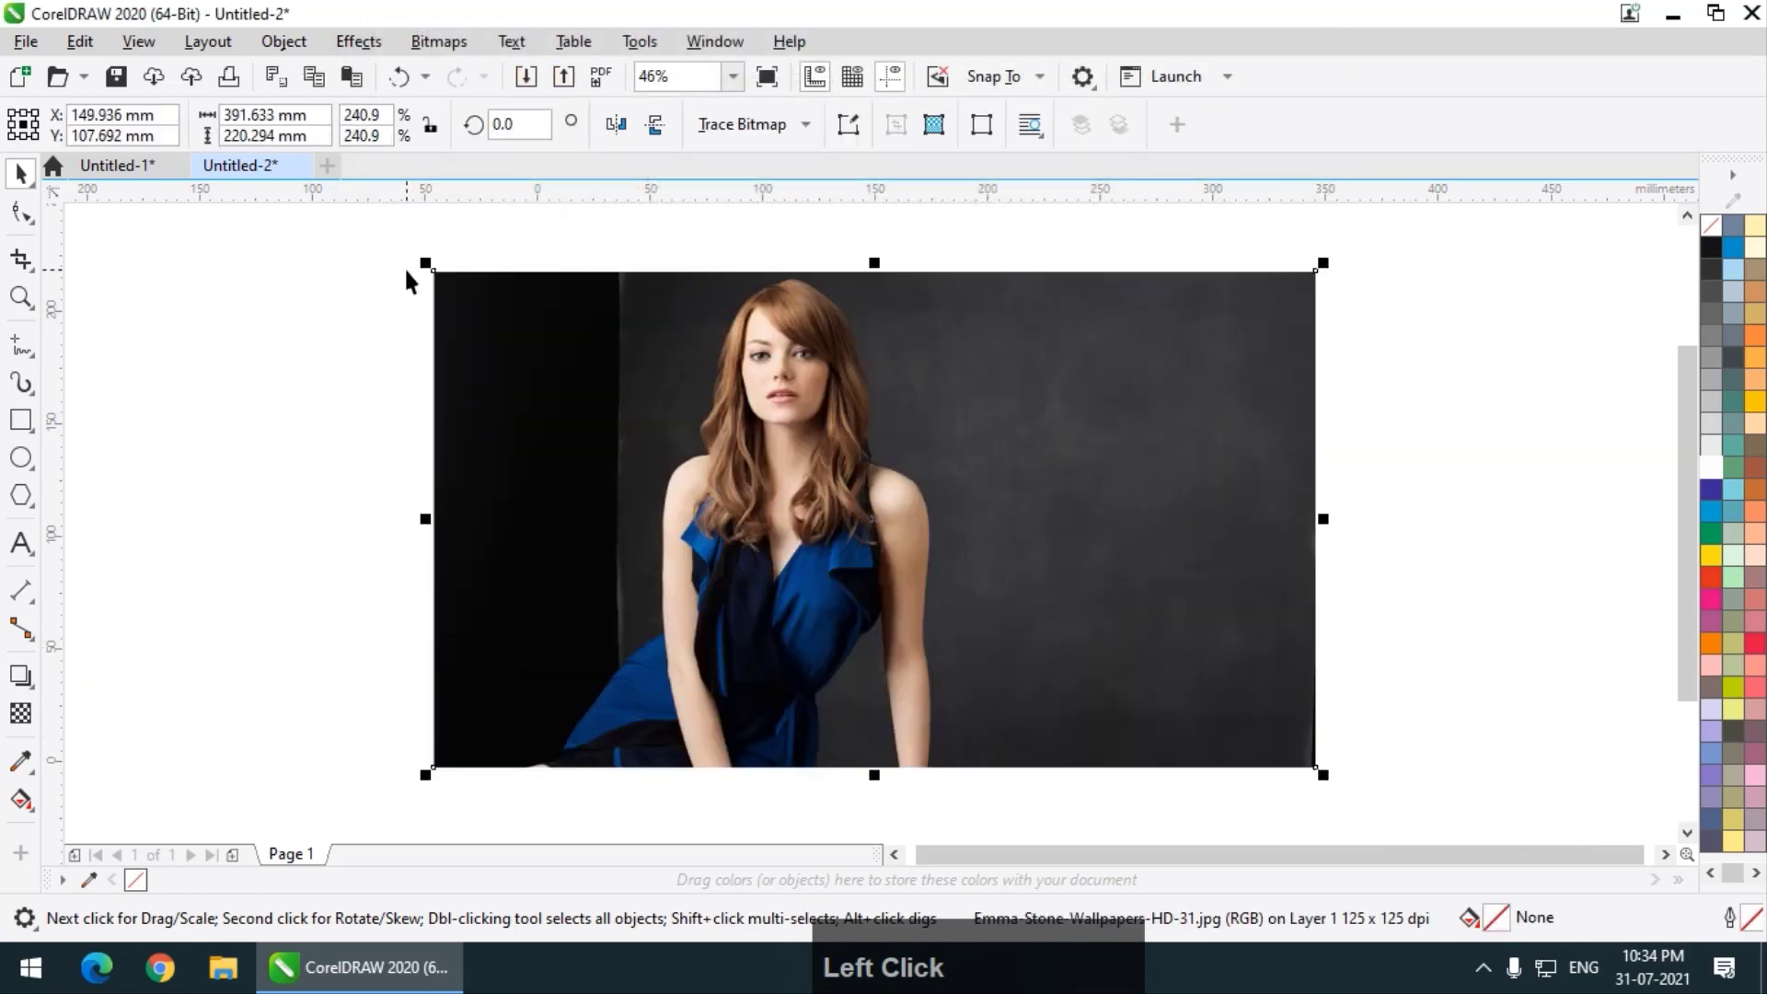
# - Move the photo off the page to its right and create a page-sized rectangle of 297 × 210 mm
pyautogui.scroll(-3, 405, 267)
pyautogui.moveTo(671, 386); pyautogui.dragTo(1179, 406)
pyautogui.scroll(3, 589, 281)
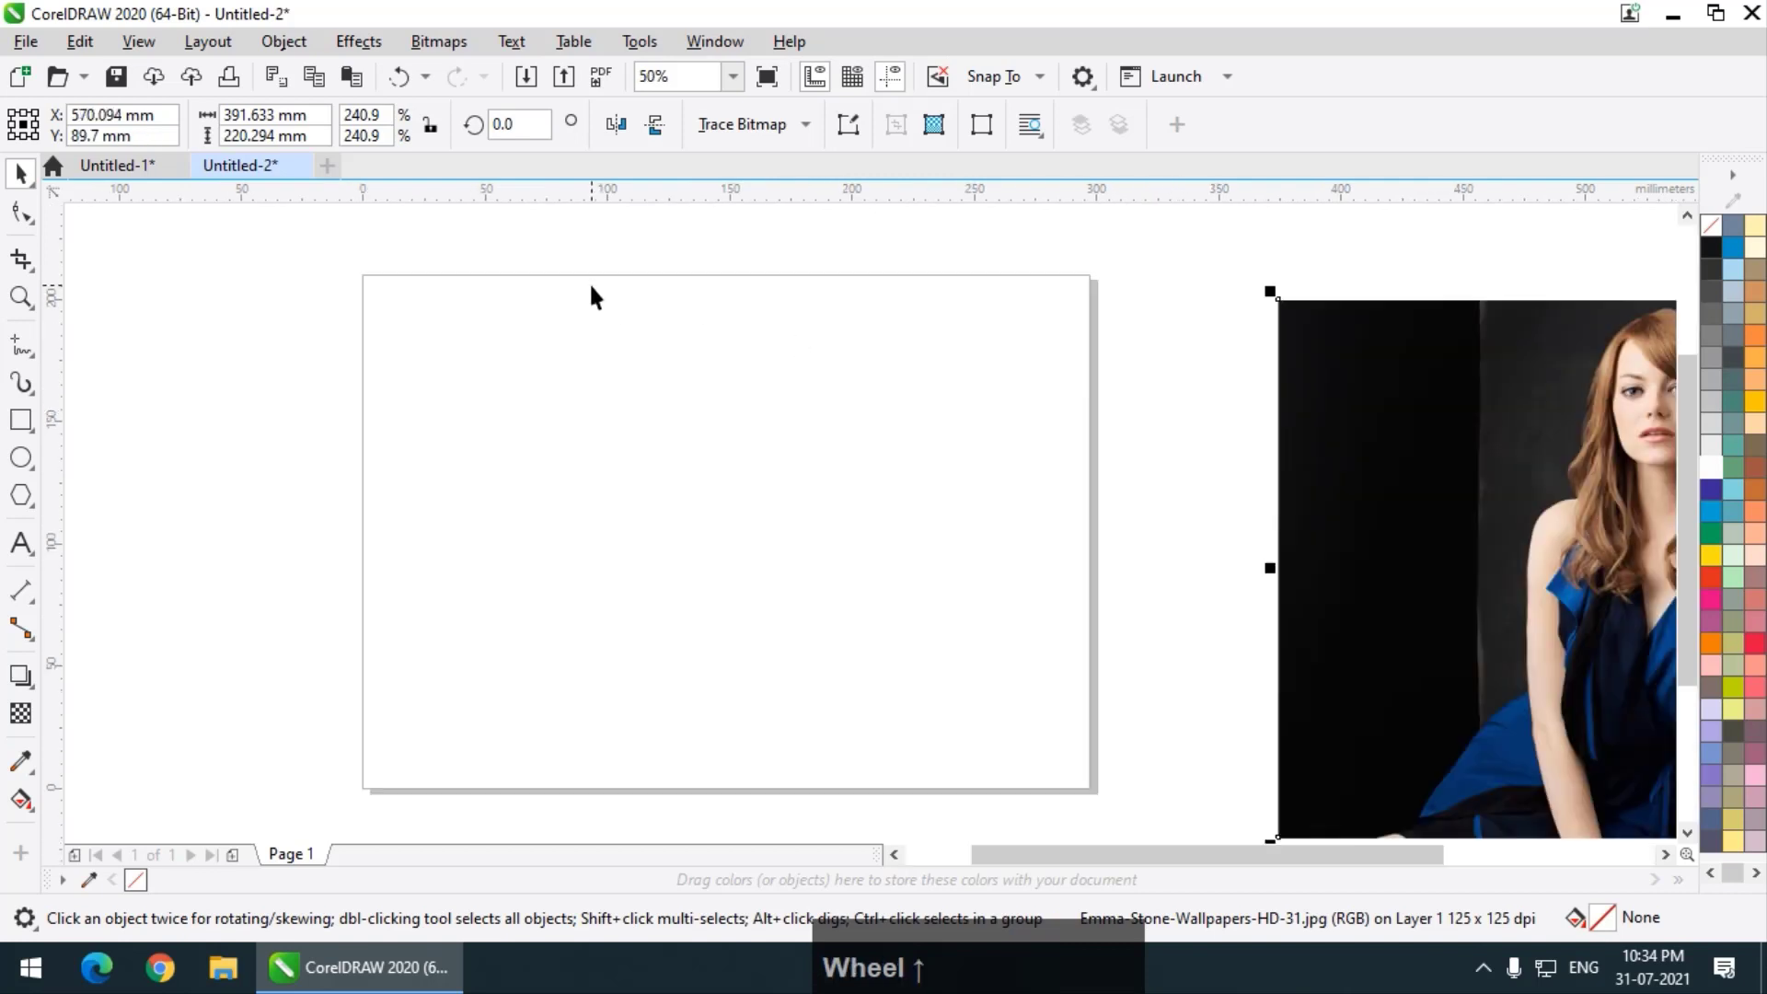
pyautogui.click(25, 425)
pyautogui.doubleClick(22, 422)
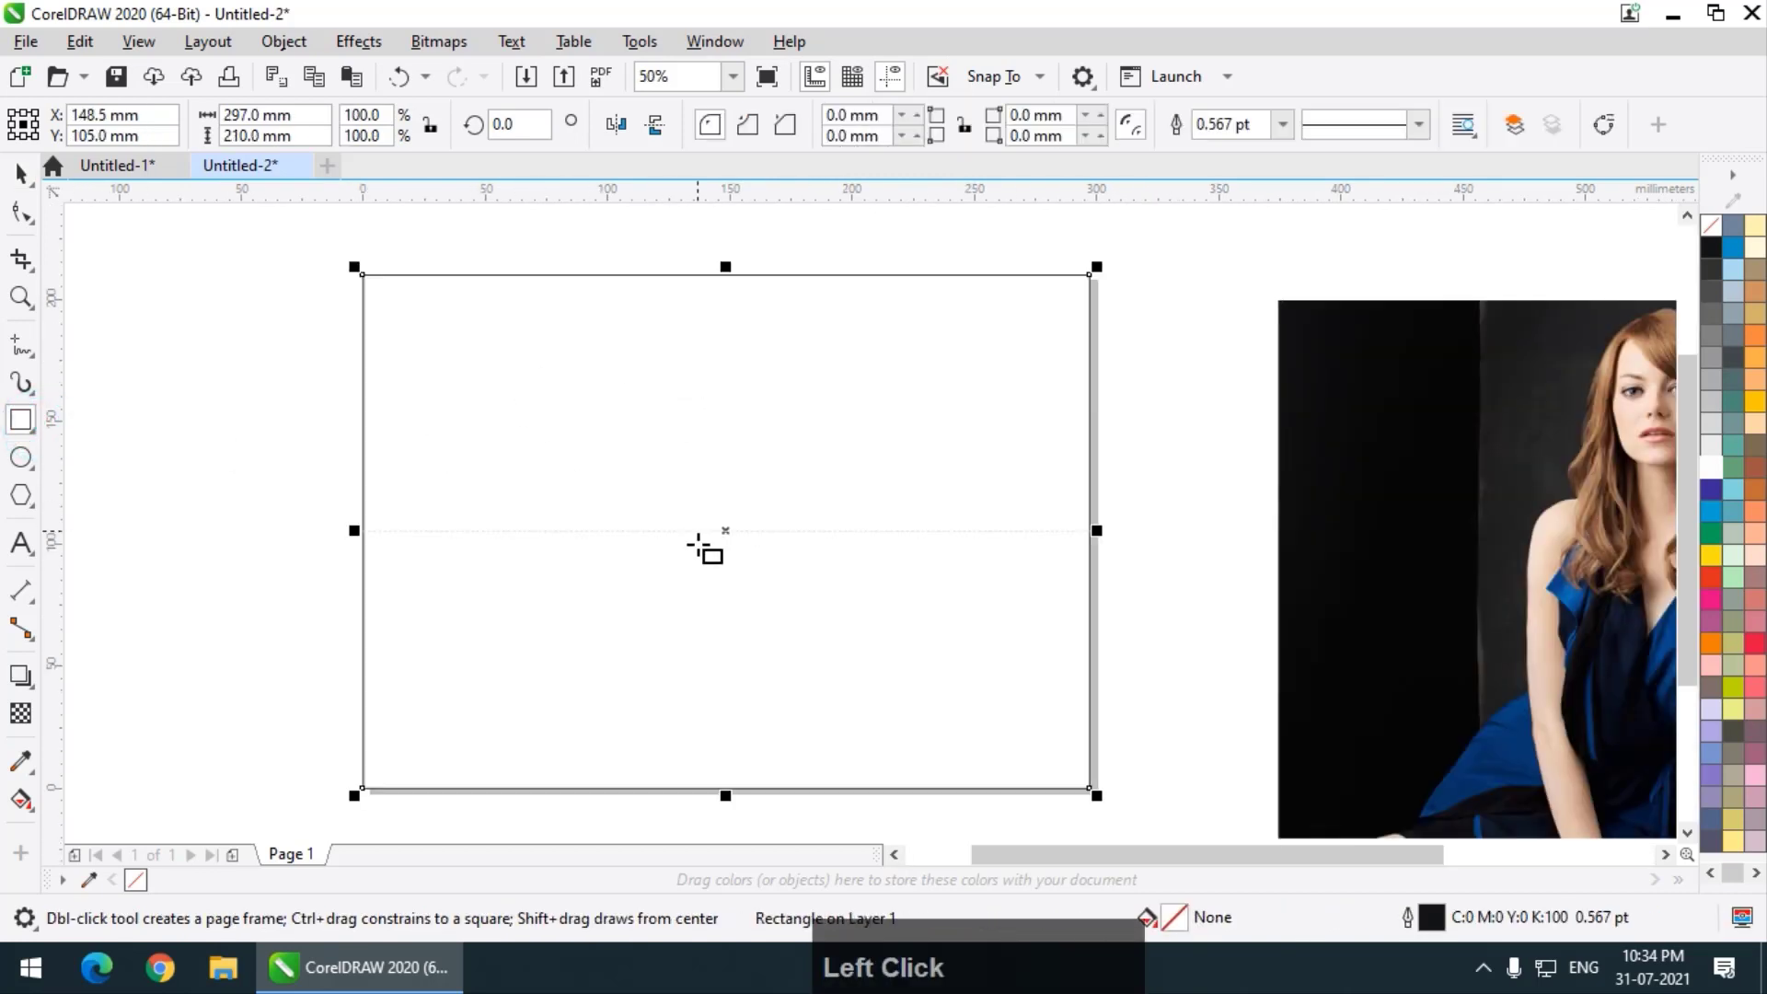
pyautogui.click(20, 173)
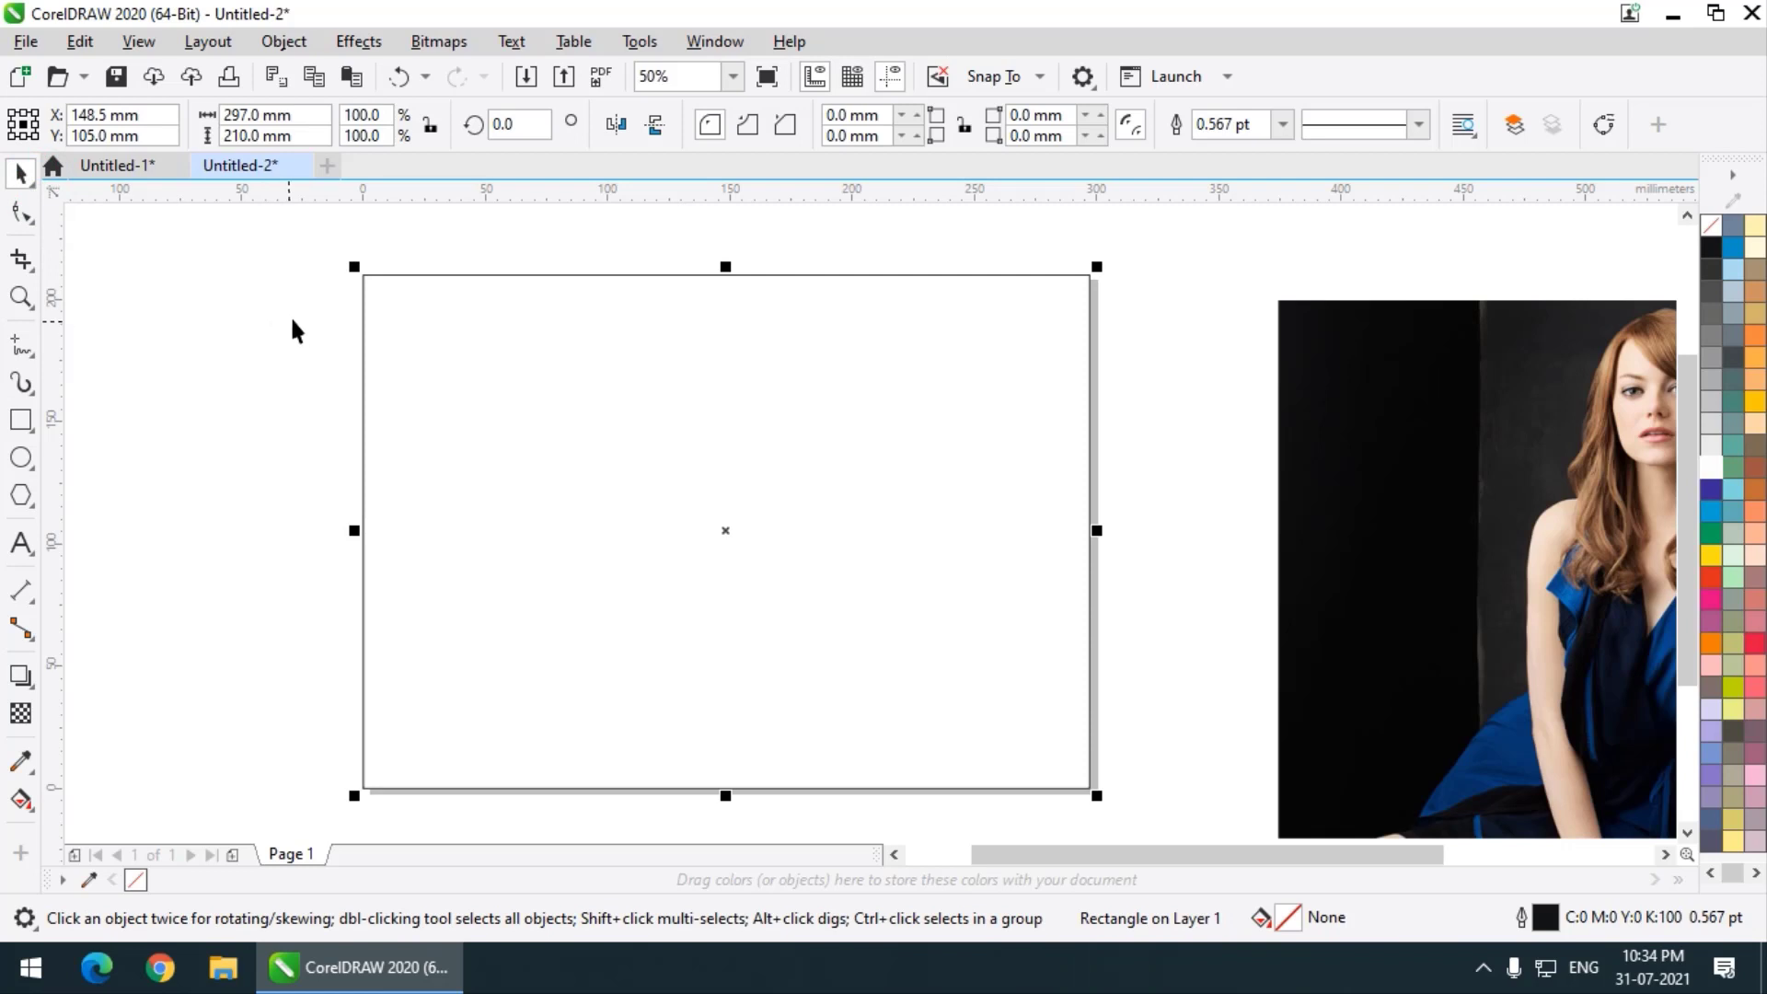
# - Move the photo slightly closer to the page and enlarge it proportionally to about 457 × 257 mm
pyautogui.scroll(-1, 292, 331)
pyautogui.moveTo(883, 425); pyautogui.dragTo(849, 423)
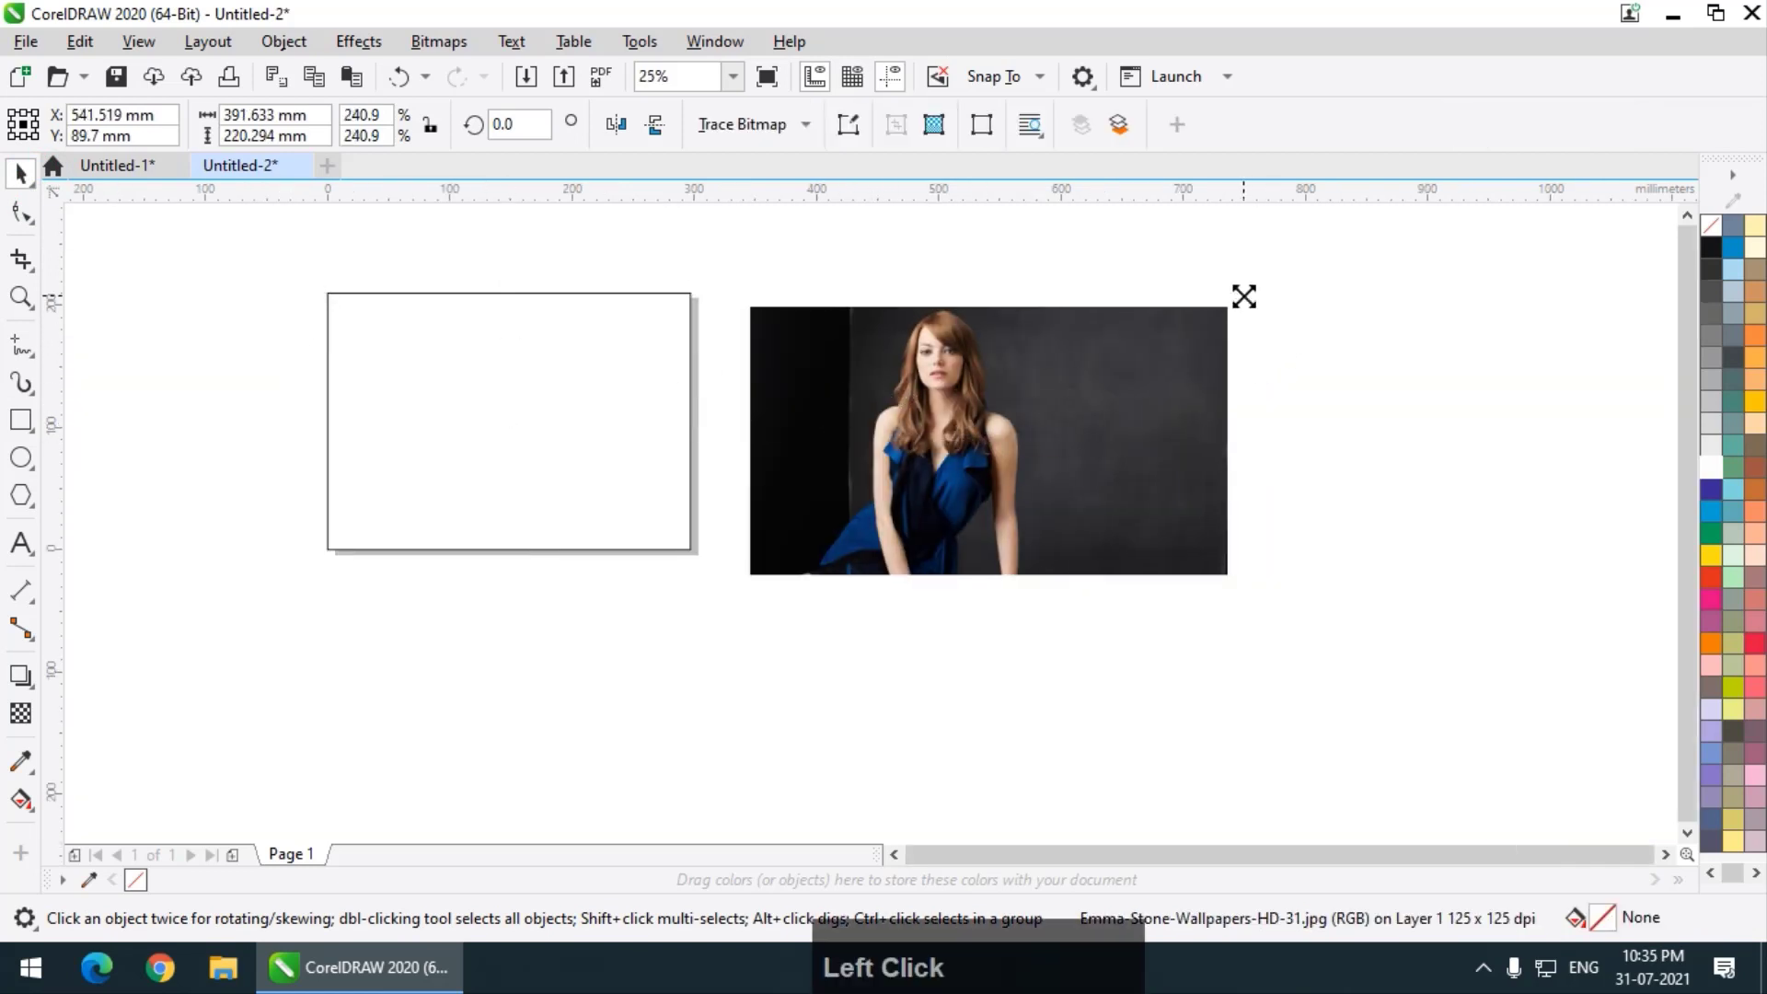
pyautogui.moveTo(1237, 296); pyautogui.dragTo(1321, 250)
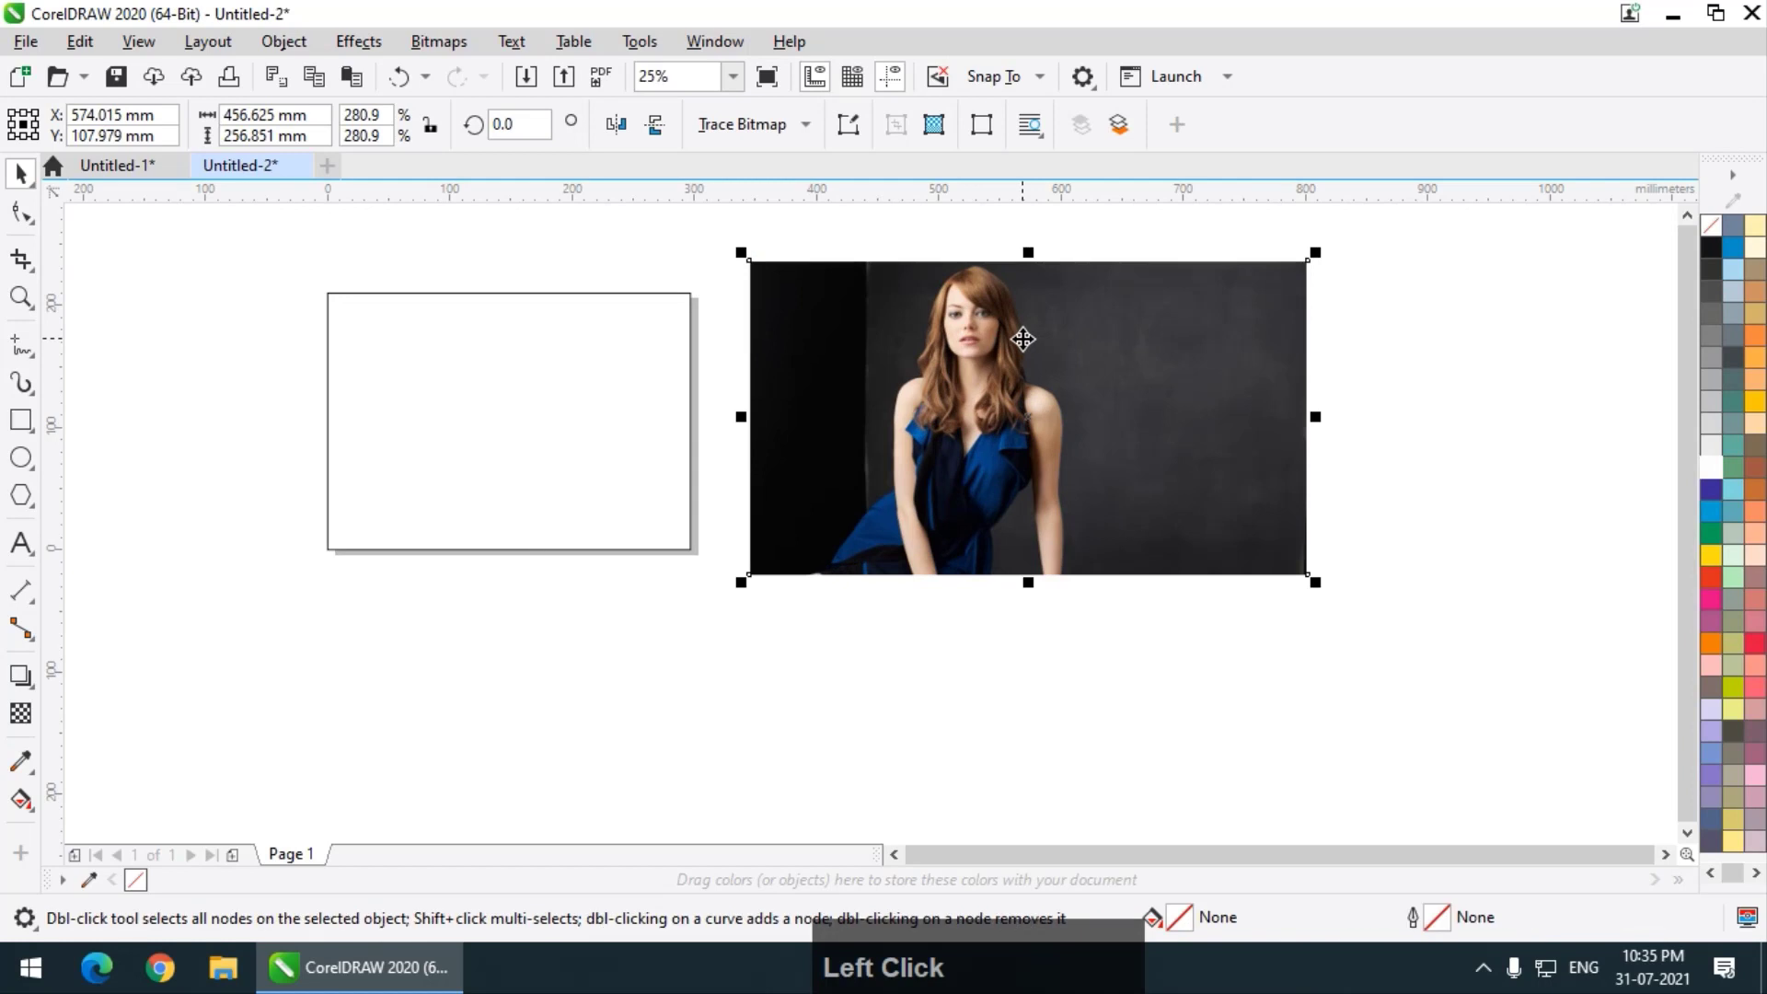
# - PowerClip the photo inside the page-sized rectangle
pyautogui.rightClick(1024, 339)
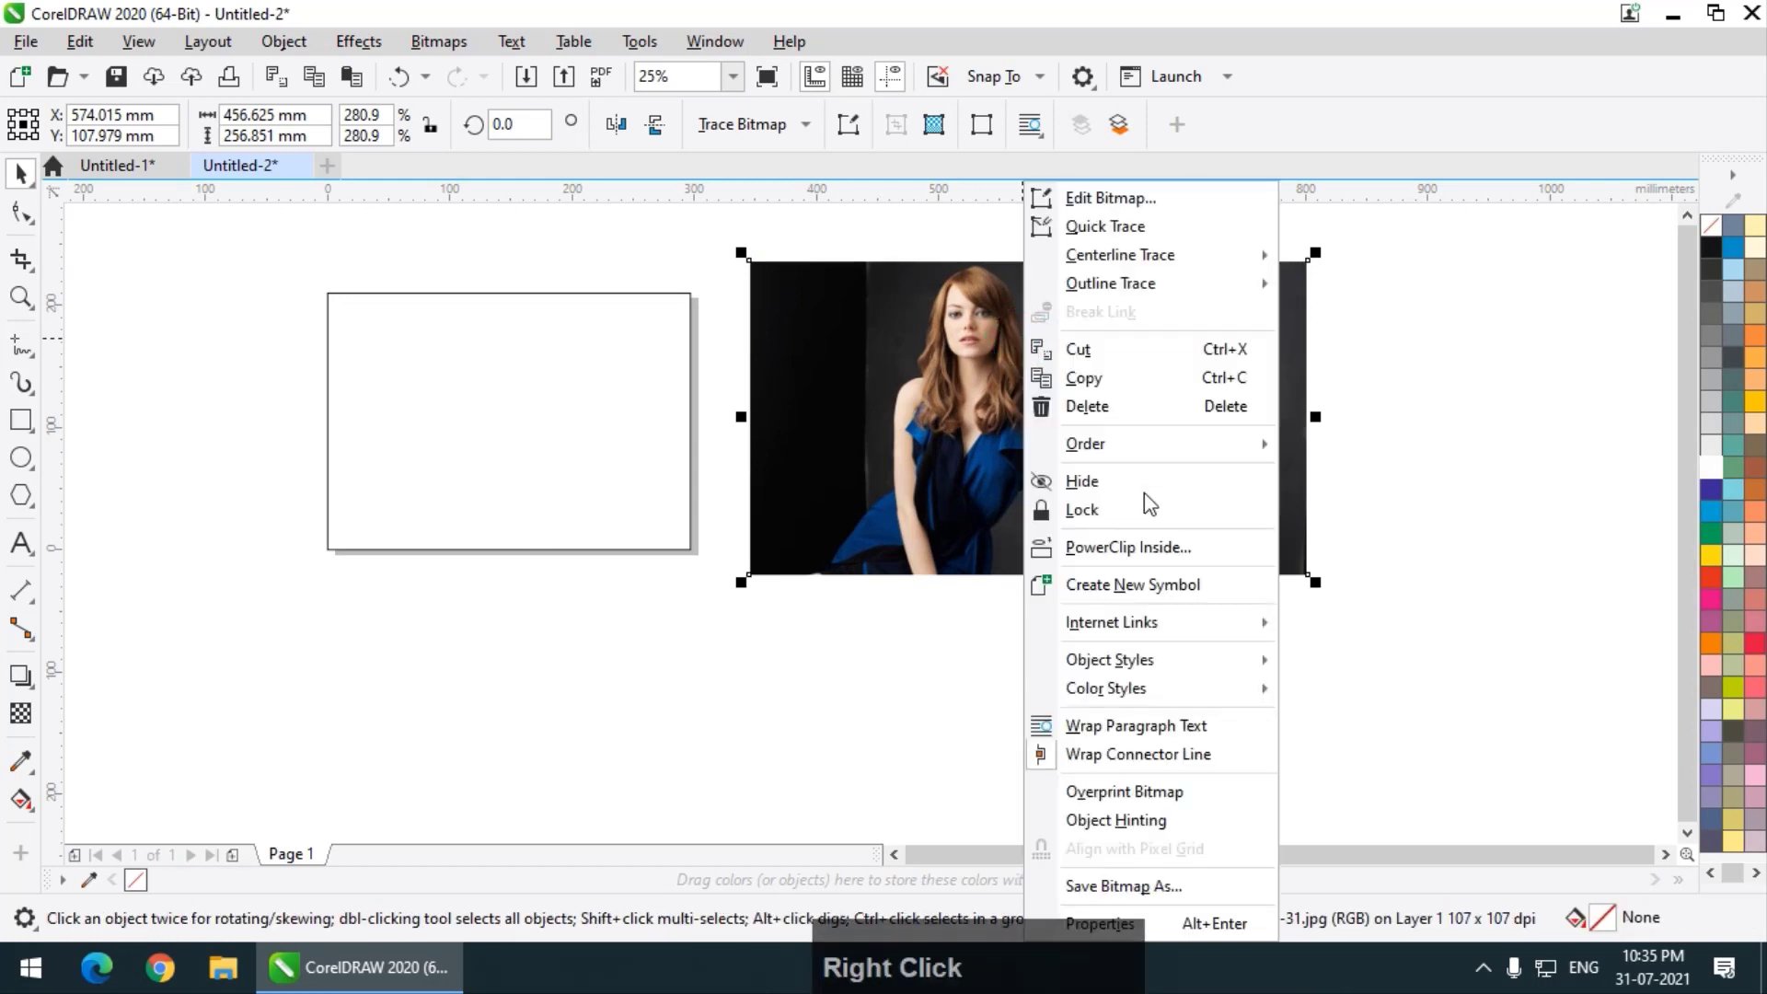
pyautogui.click(1138, 553)
pyautogui.click(482, 434)
pyautogui.scroll(-2, 777, 438)
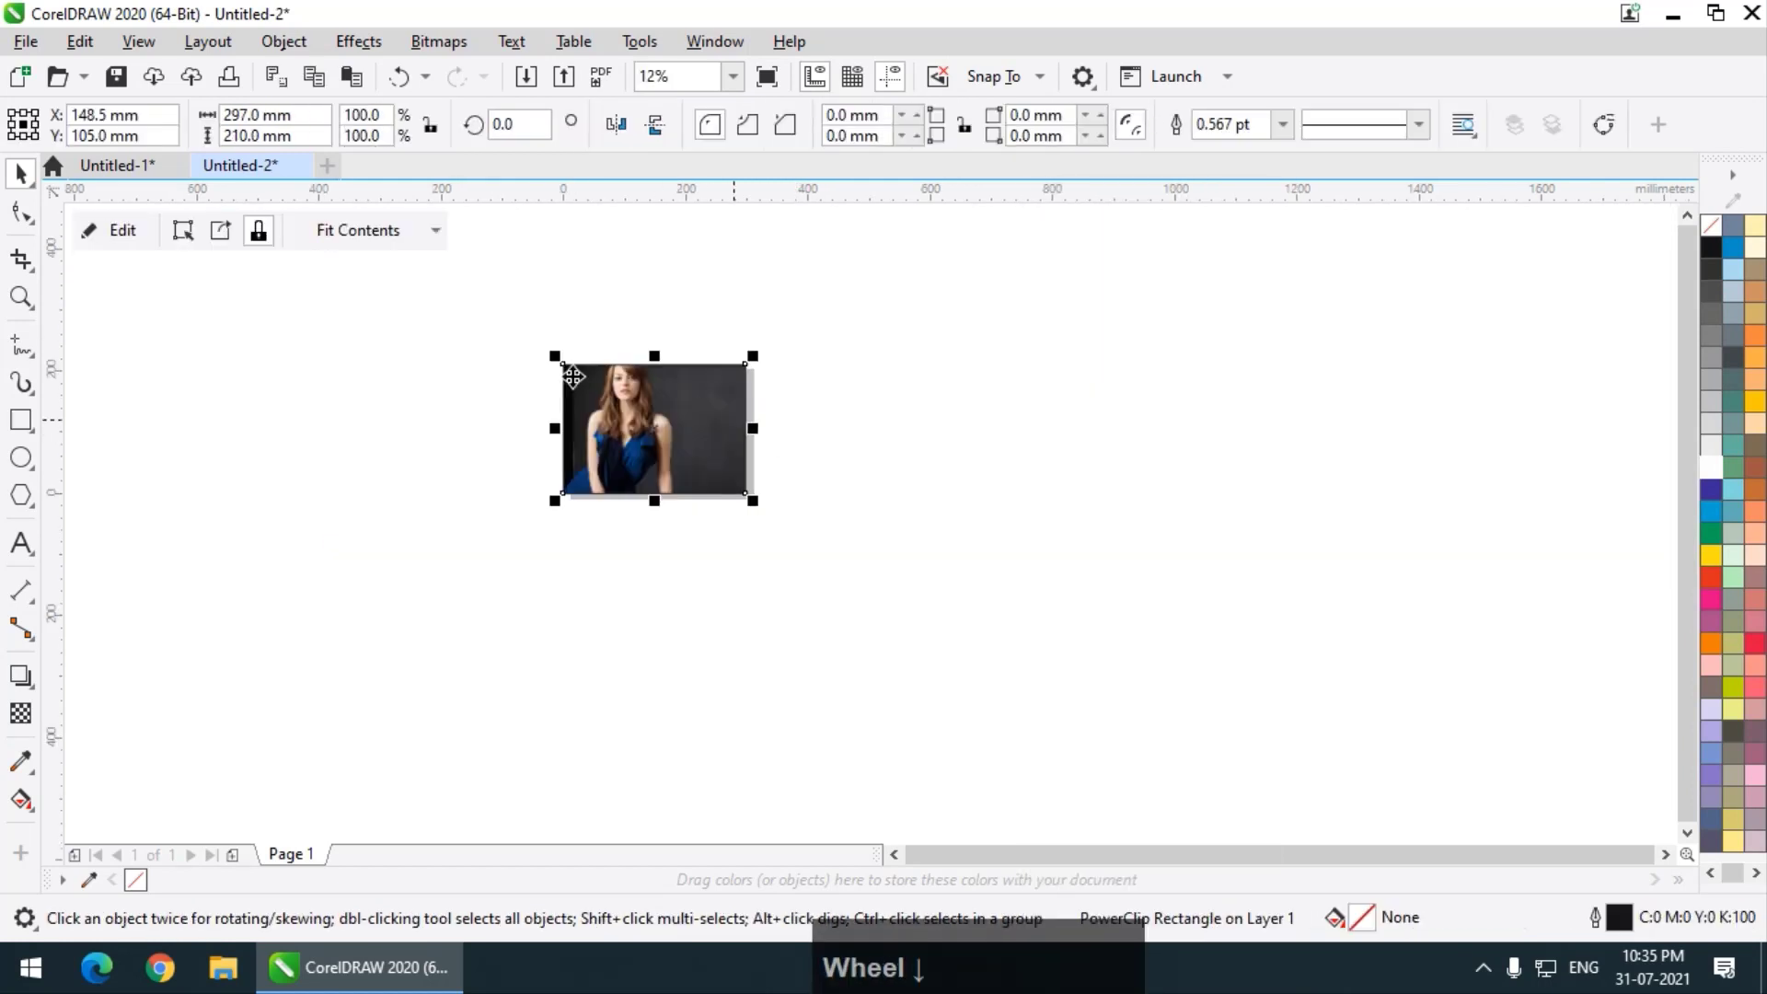
pyautogui.scroll(2, 573, 376)
# - Edit the PowerClip contents and reposition the photo so its top edge meets the frame's and the whole head fits inside
pyautogui.click(782, 437)
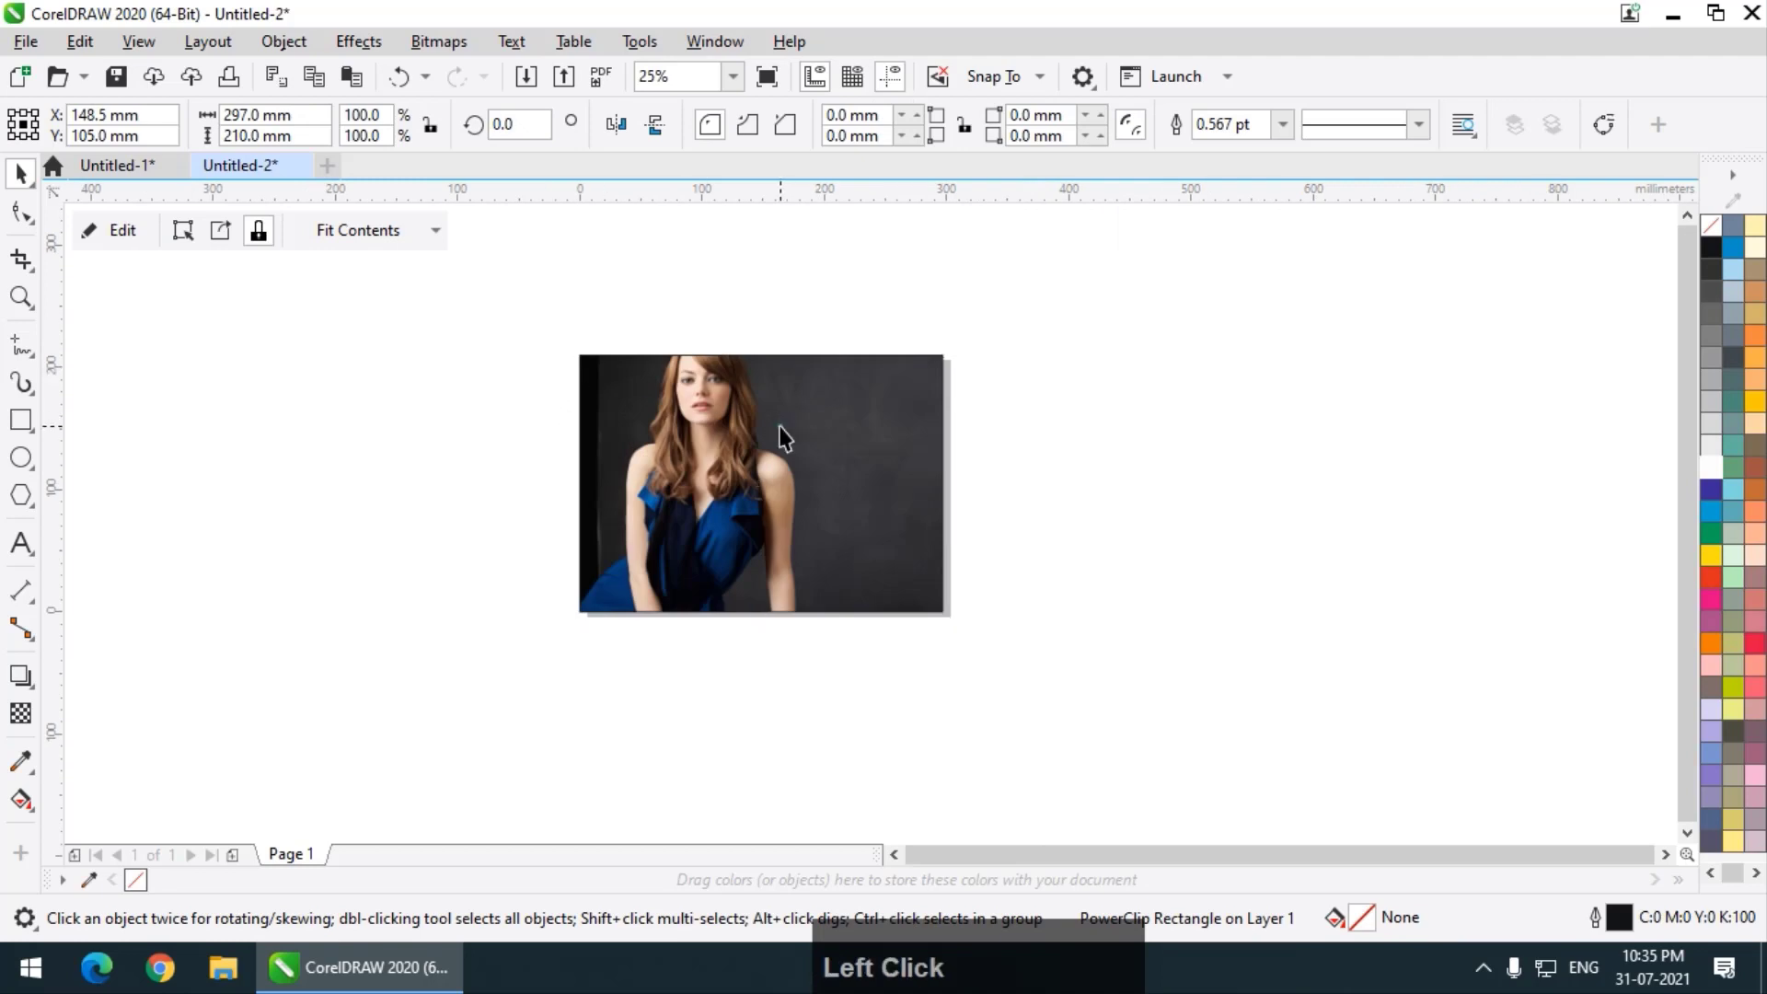
pyautogui.click(779, 425)
pyautogui.scroll(1, 764, 414)
pyautogui.scroll(-1, 734, 387)
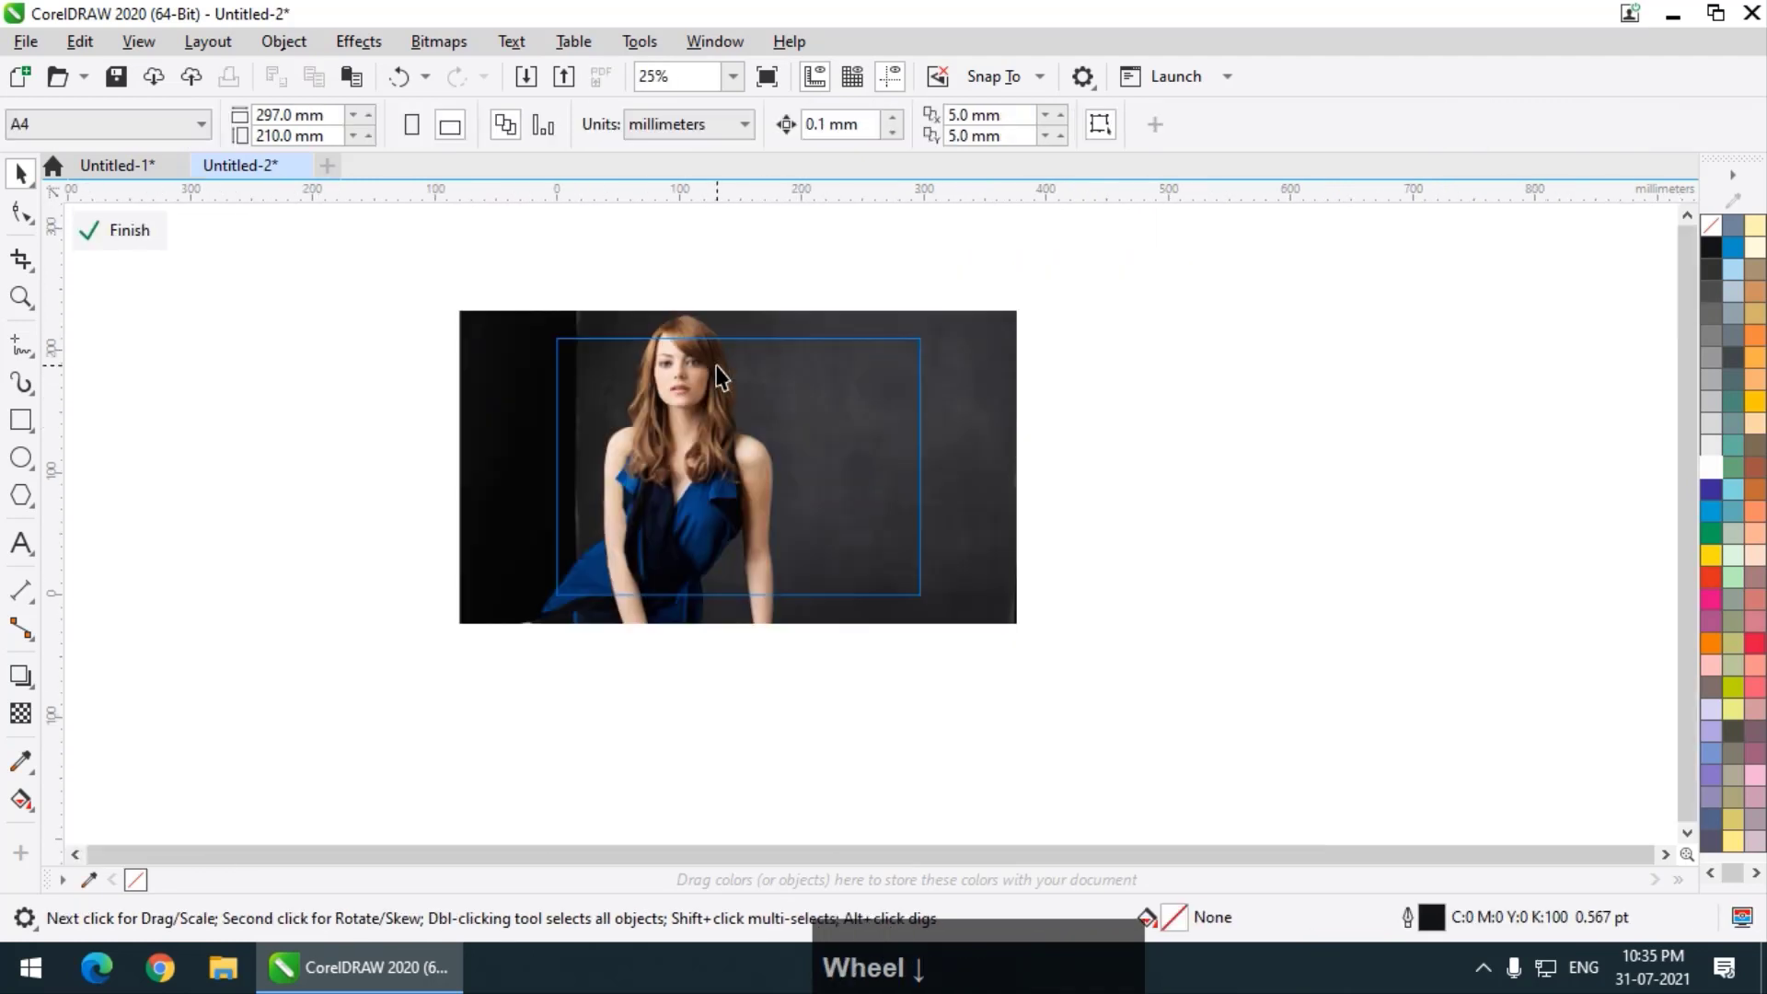
pyautogui.click(734, 393)
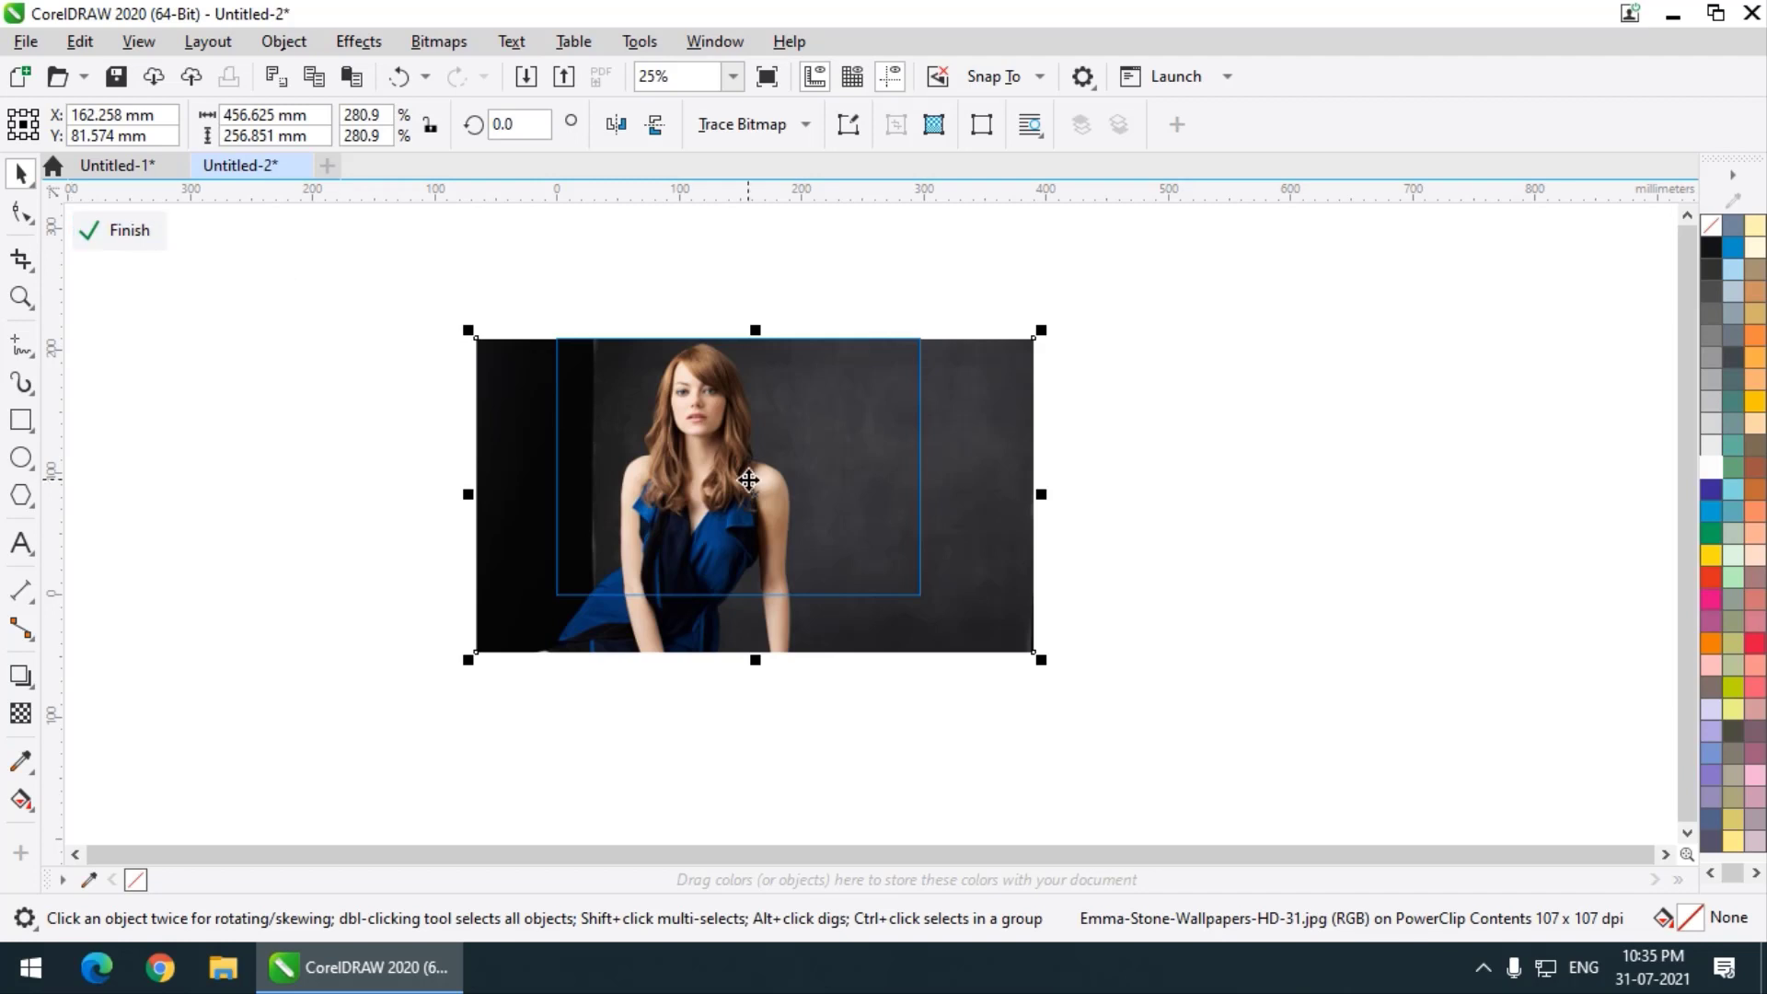
pyautogui.click(1182, 581)
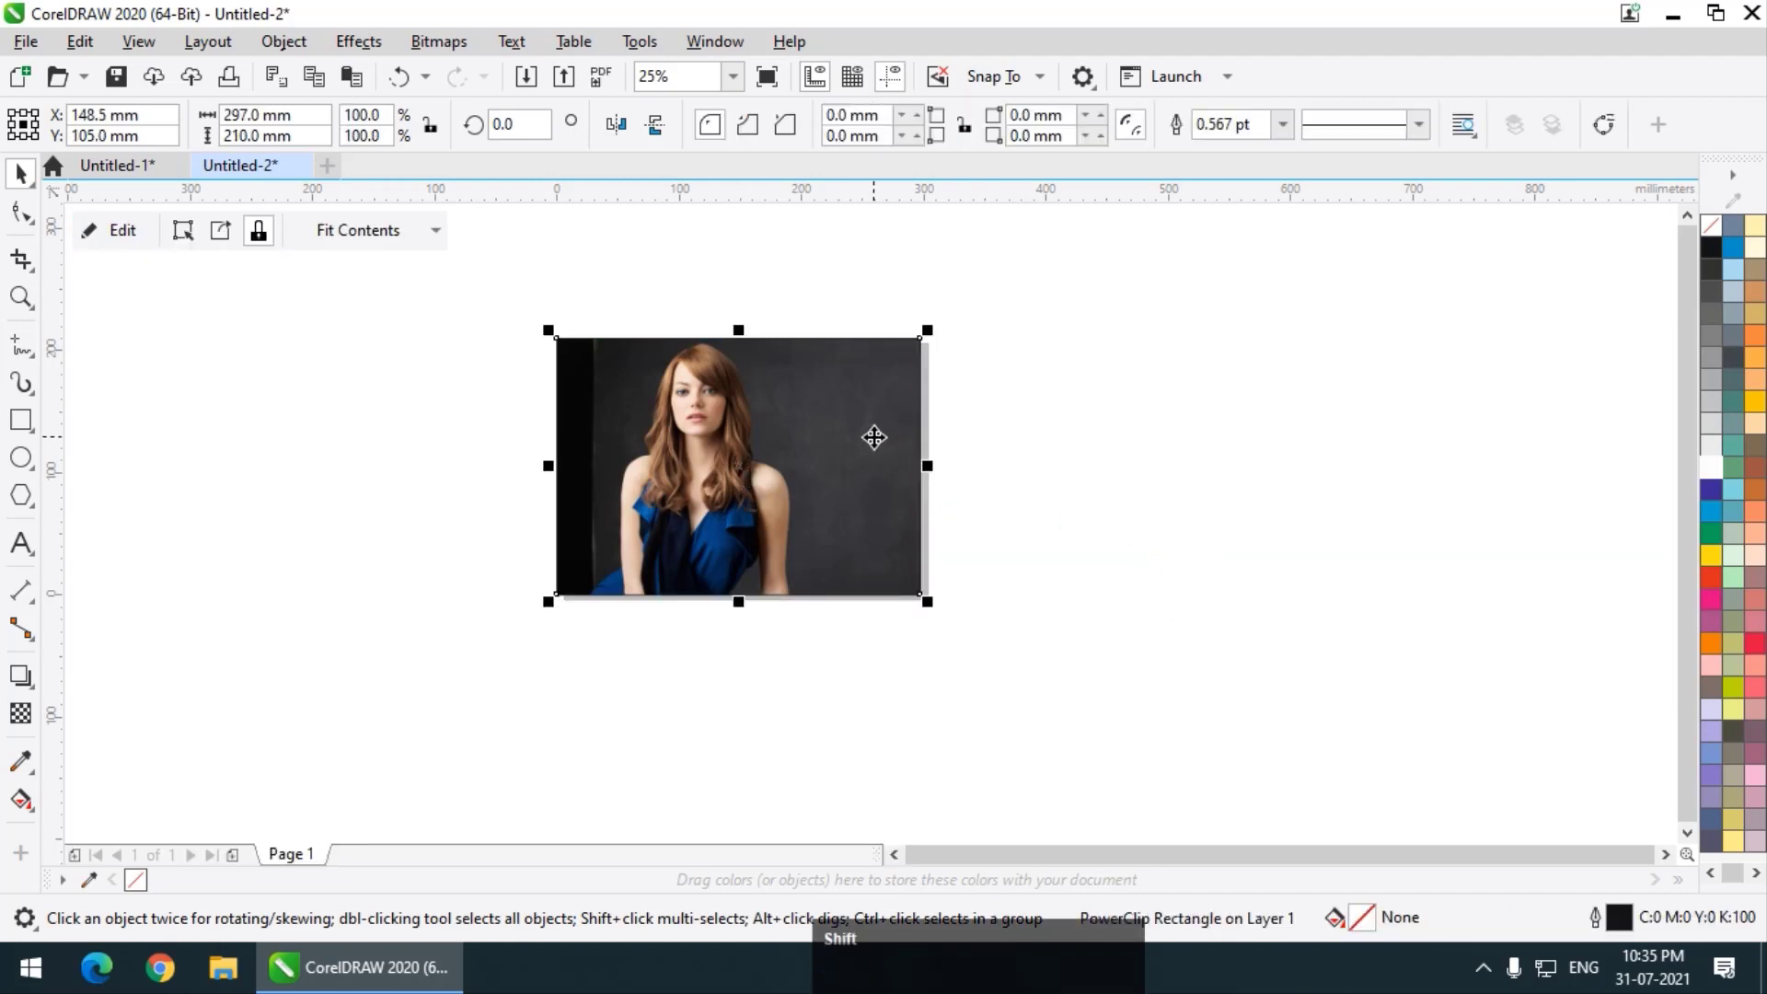
# - Draw a rectangle about 172 × 213 mm from the middle of the face to the page's right edge, filled red without outline
pyautogui.hotkey('shift', 'F4')
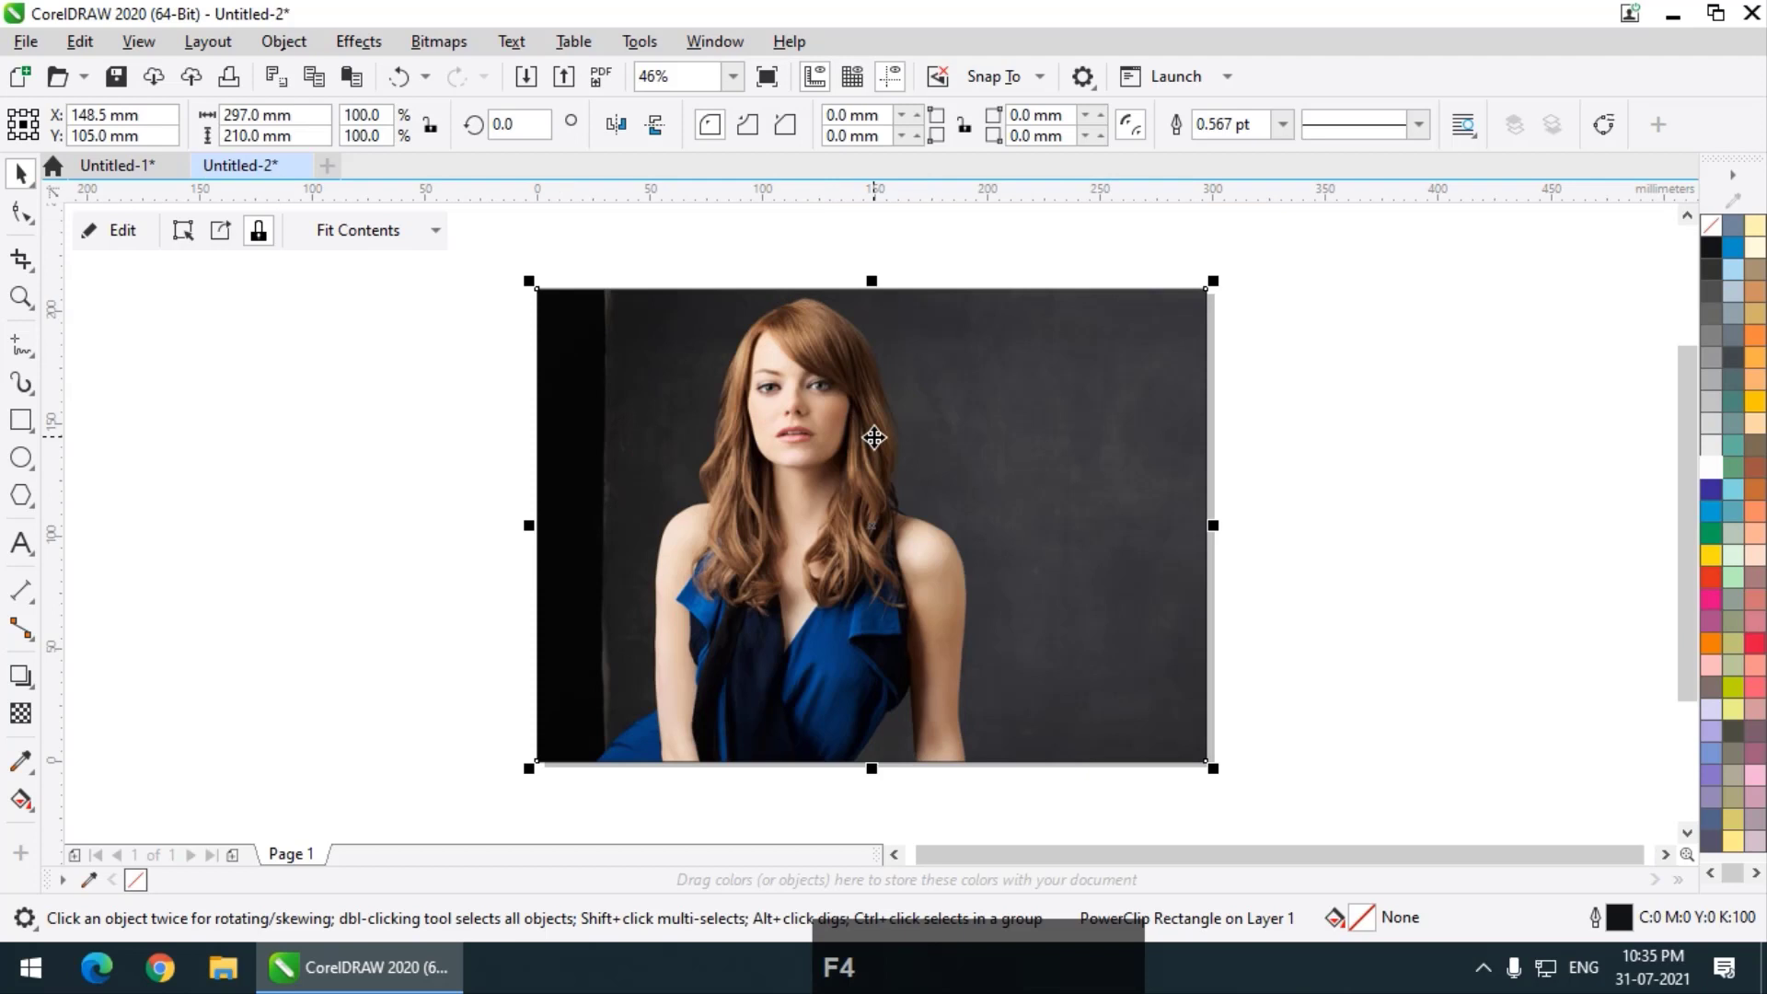
pyautogui.click(21, 420)
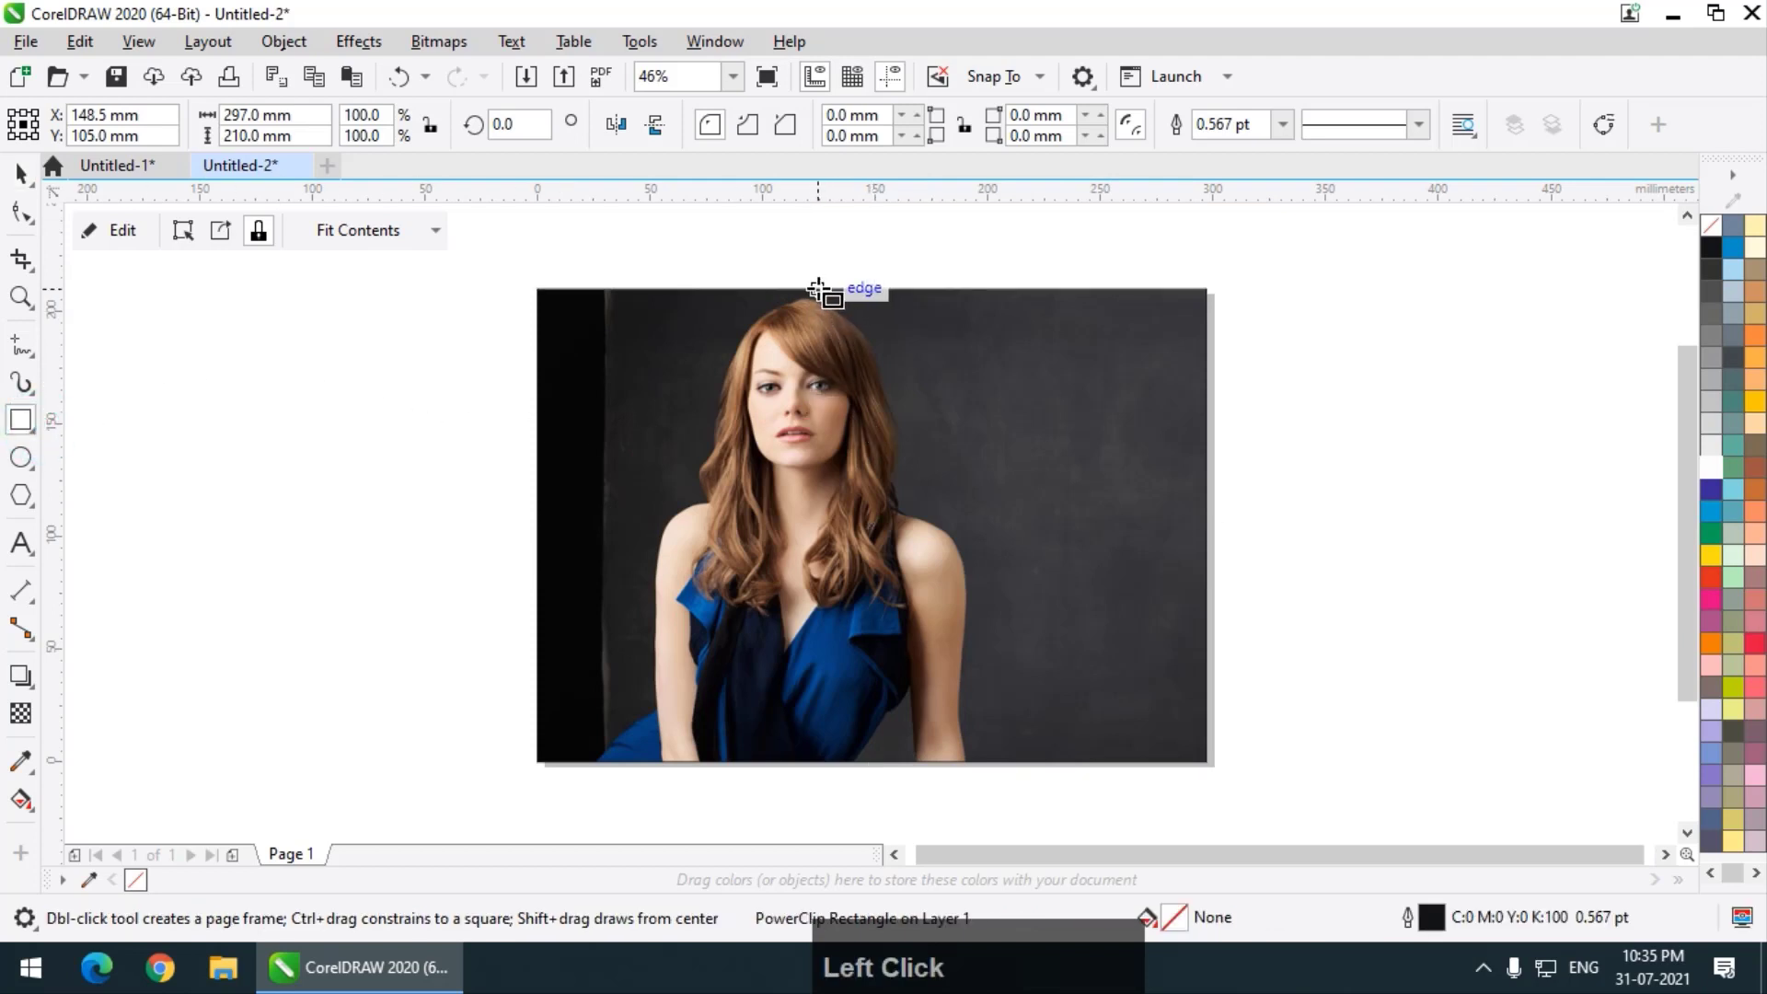
pyautogui.moveTo(818, 291); pyautogui.dragTo(1209, 766)
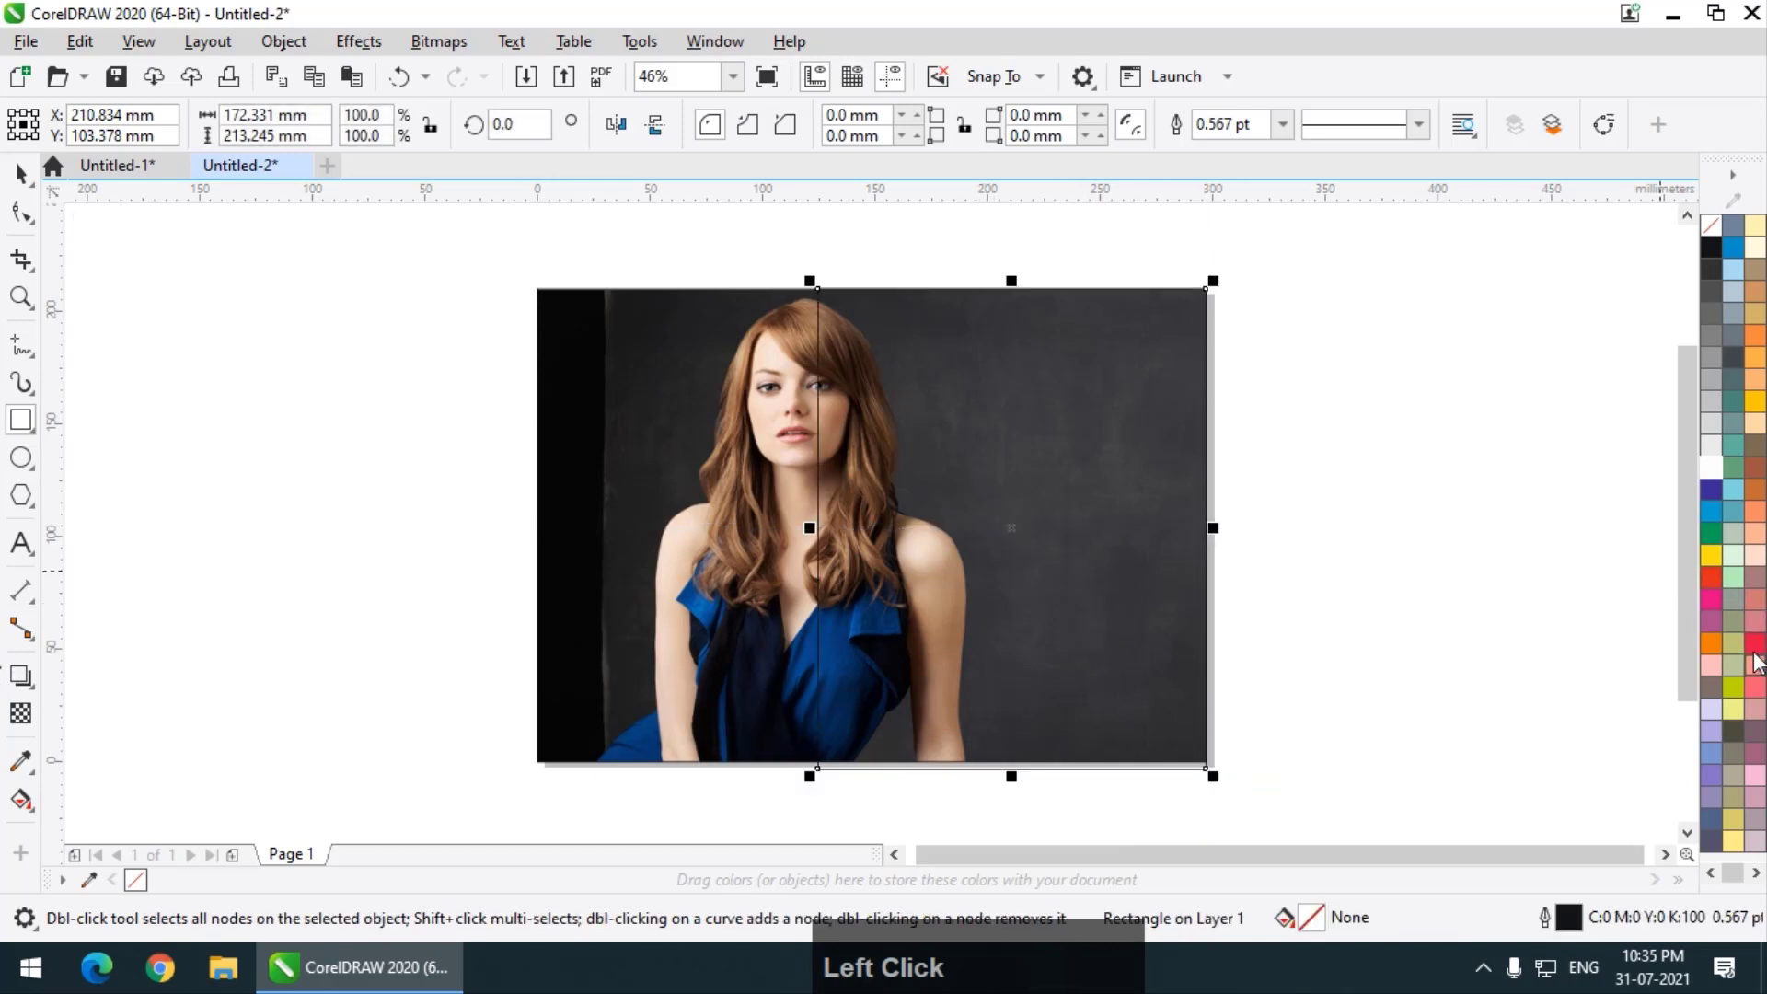
pyautogui.click(1755, 644)
pyautogui.rightClick(1712, 225)
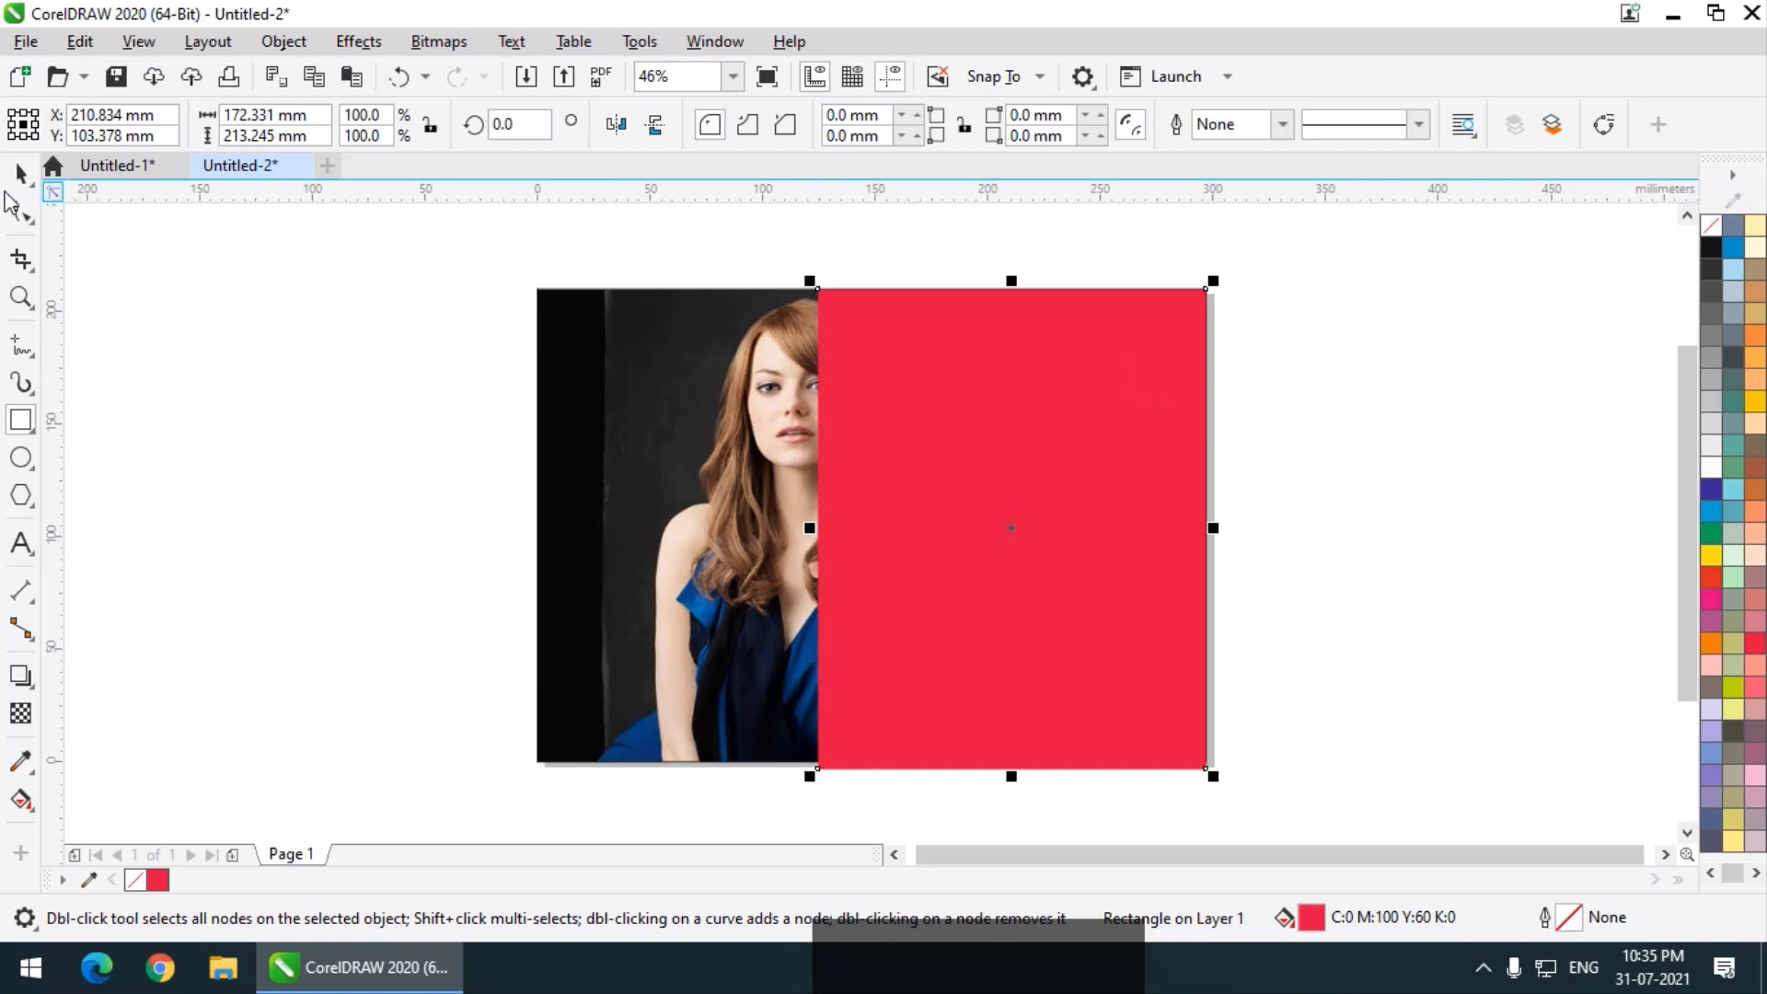
pyautogui.click(15, 172)
pyautogui.click(268, 311)
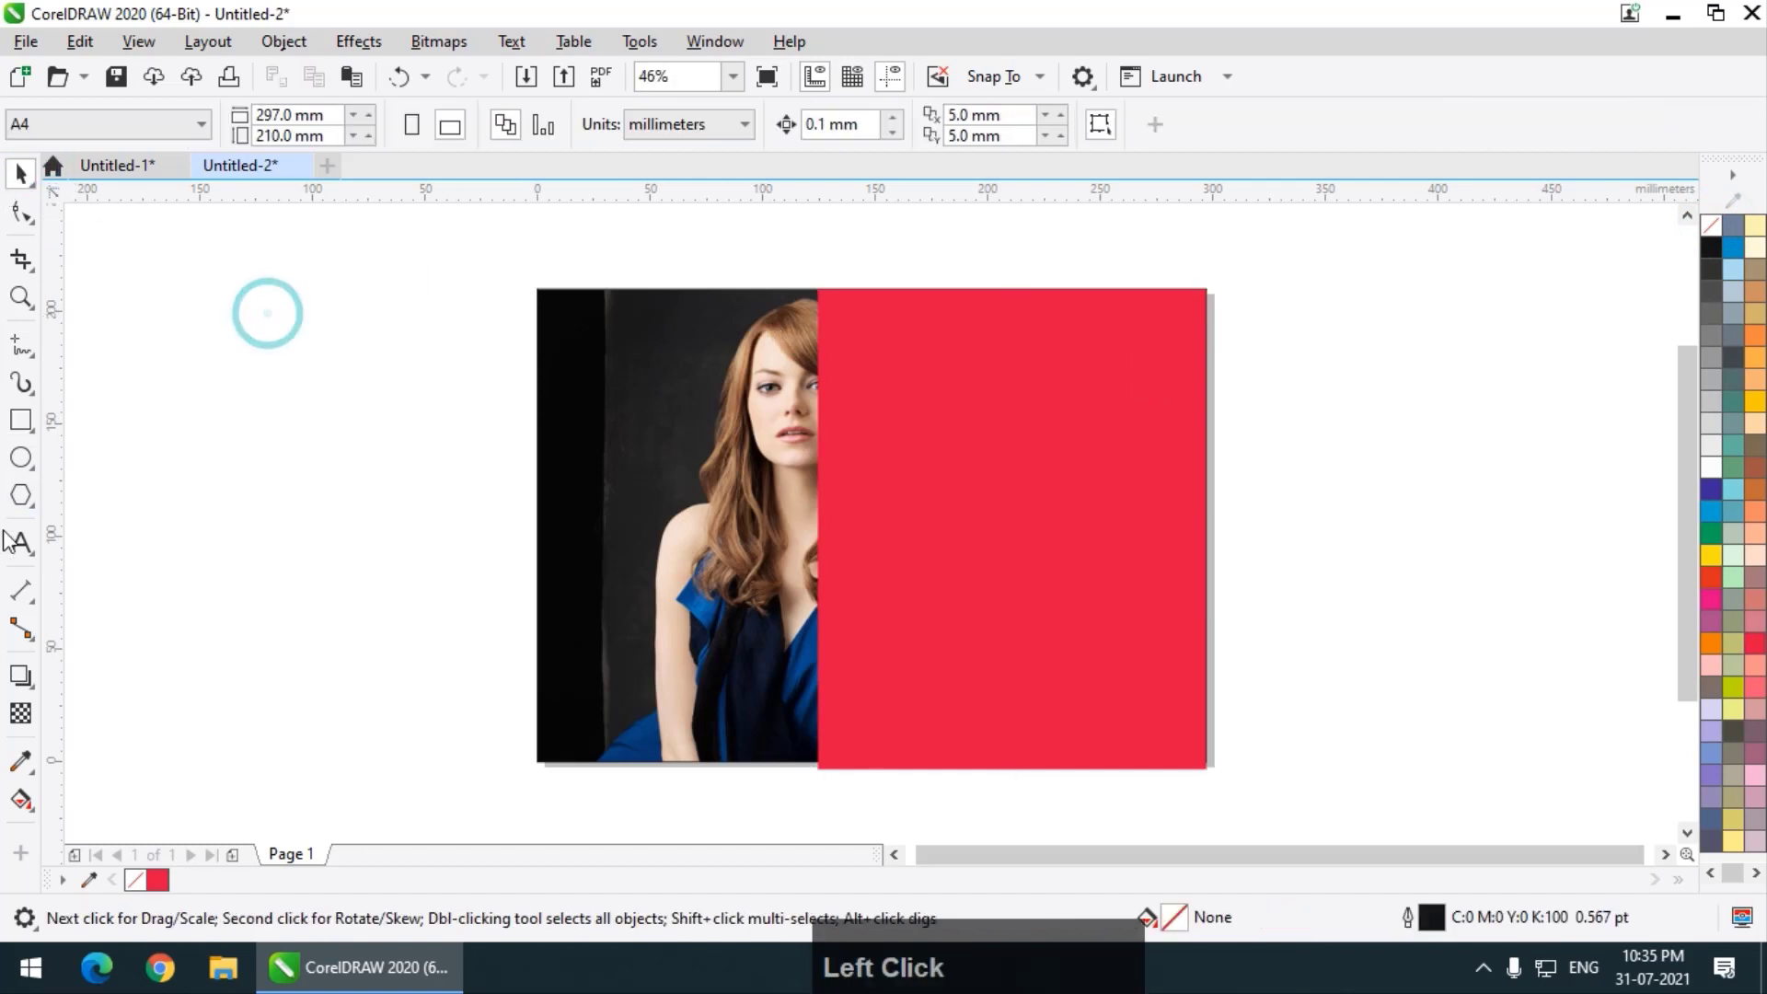
# - Add artistic text on the red rectangle reading GRAPHIC, DESIGN, PRO and TIPS on four separate lines
pyautogui.click(20, 543)
pyautogui.click(924, 438)
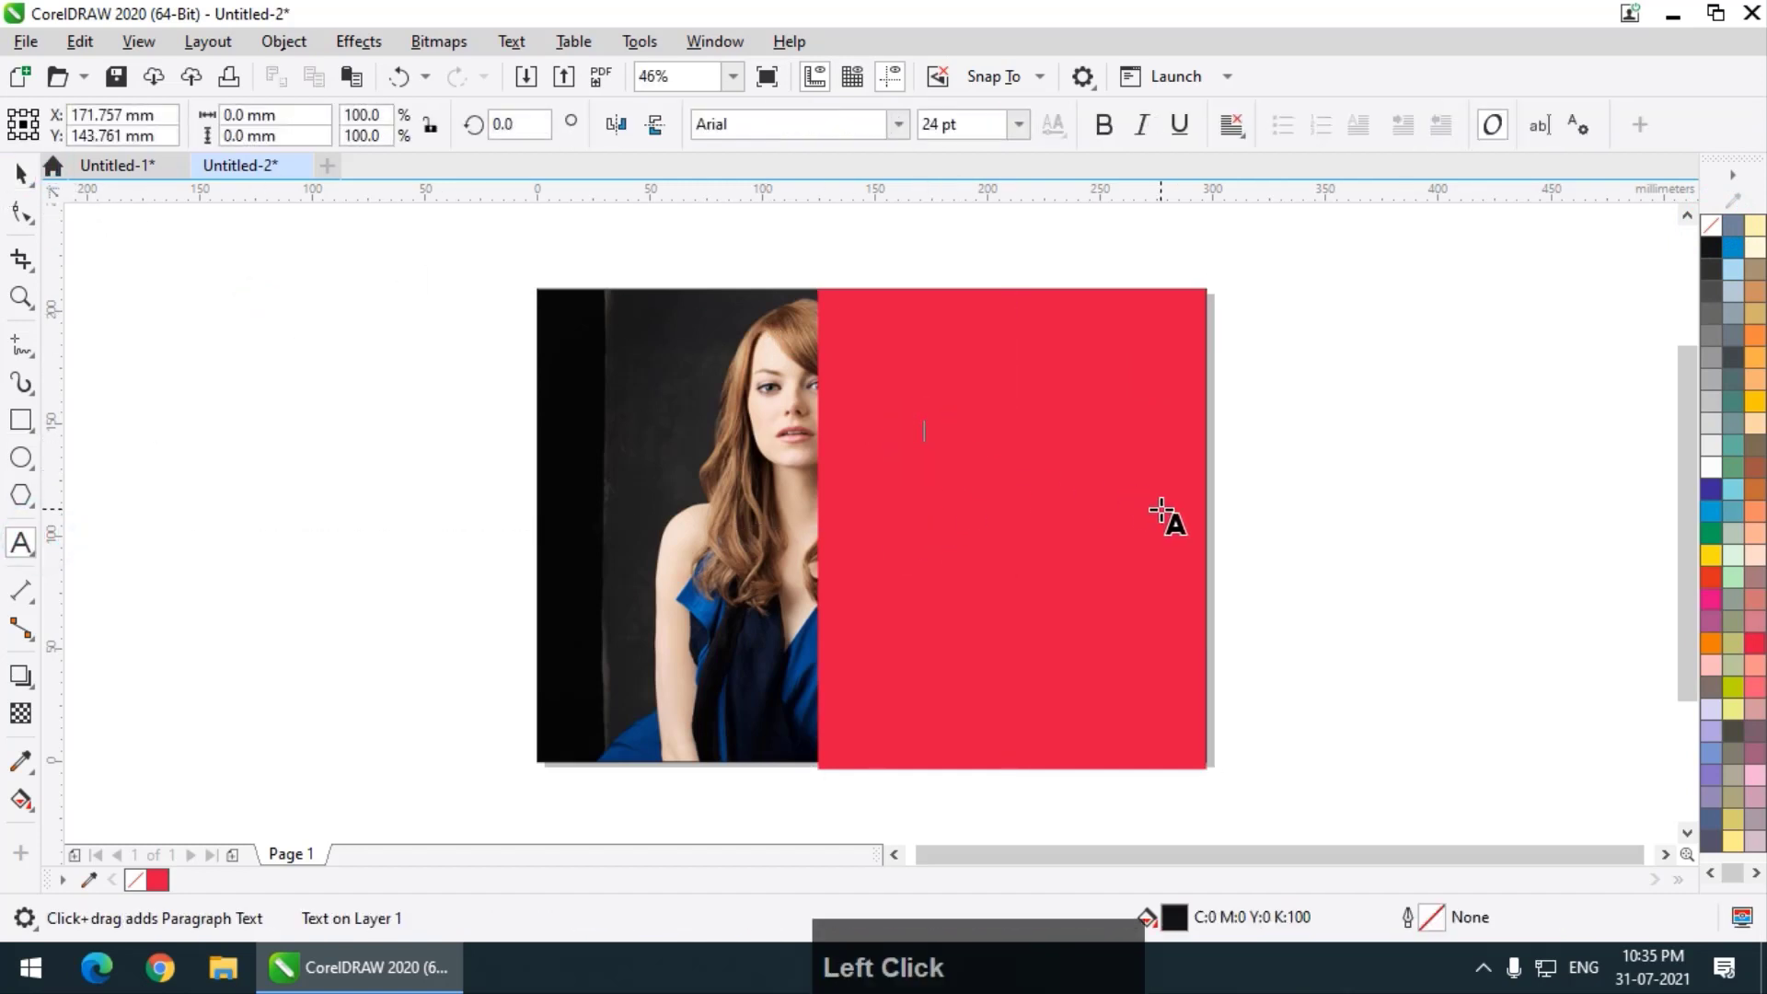
pyautogui.write('GR')
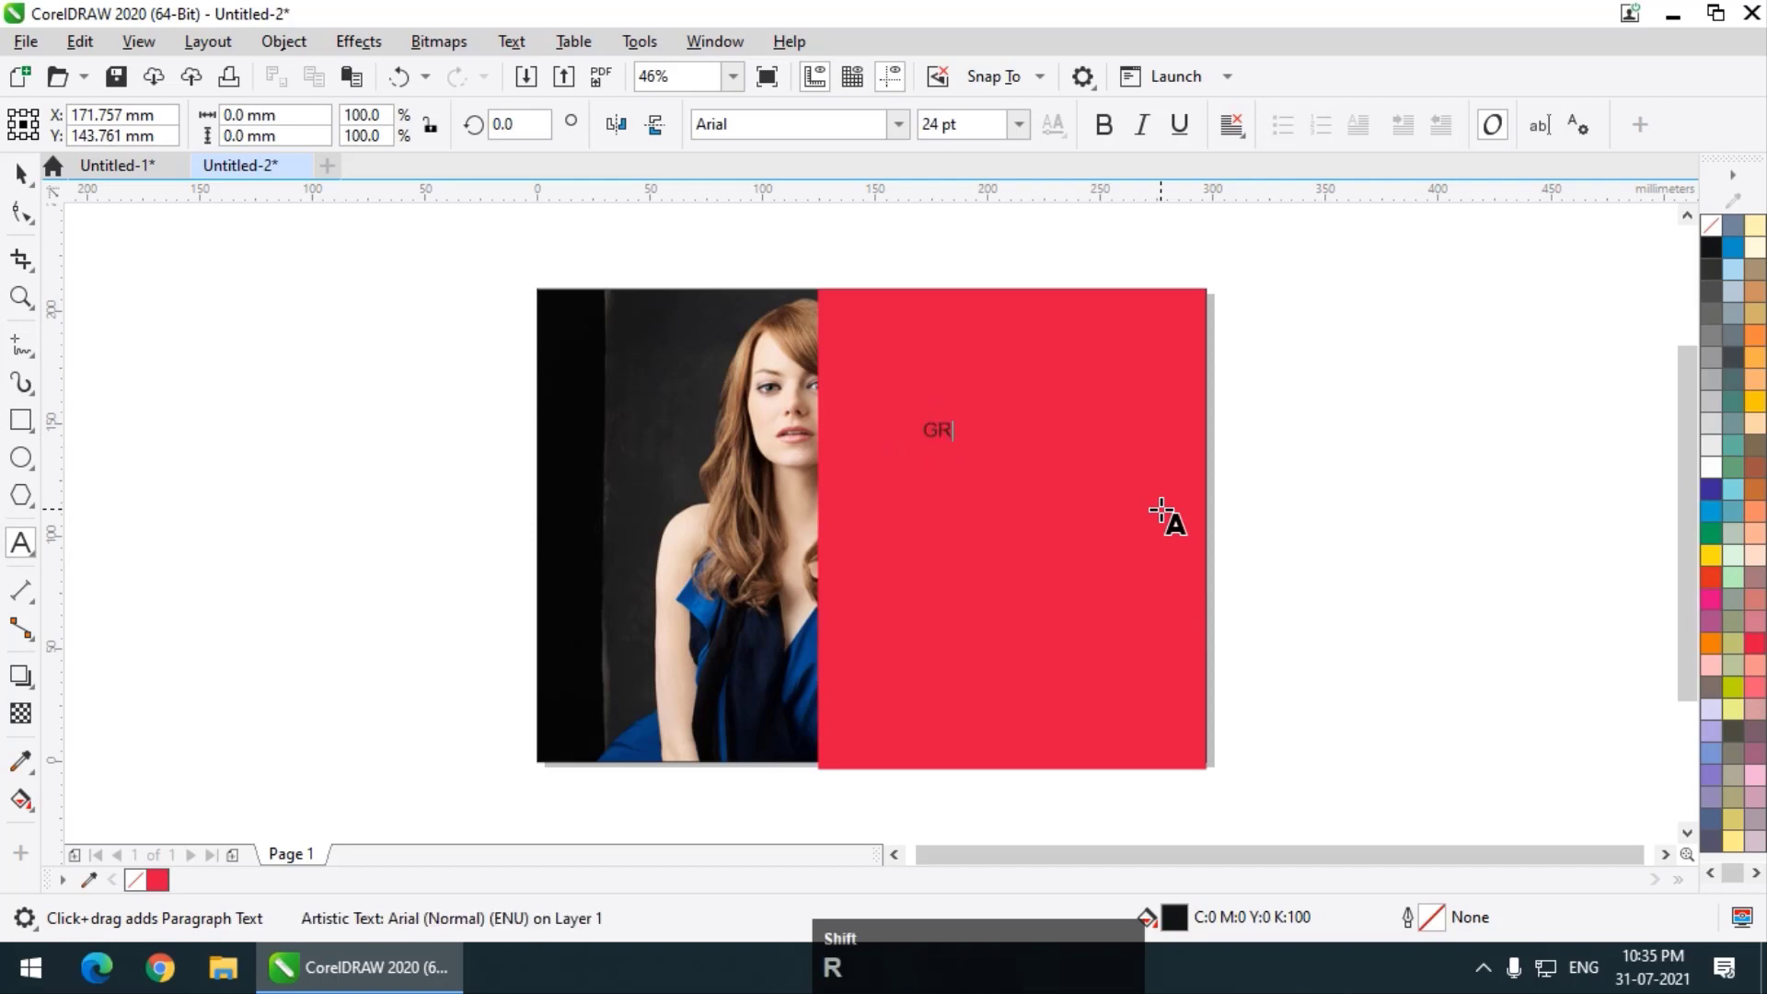
pyautogui.write('APHIC')
pyautogui.press('Return')
pyautogui.write('DESIN')
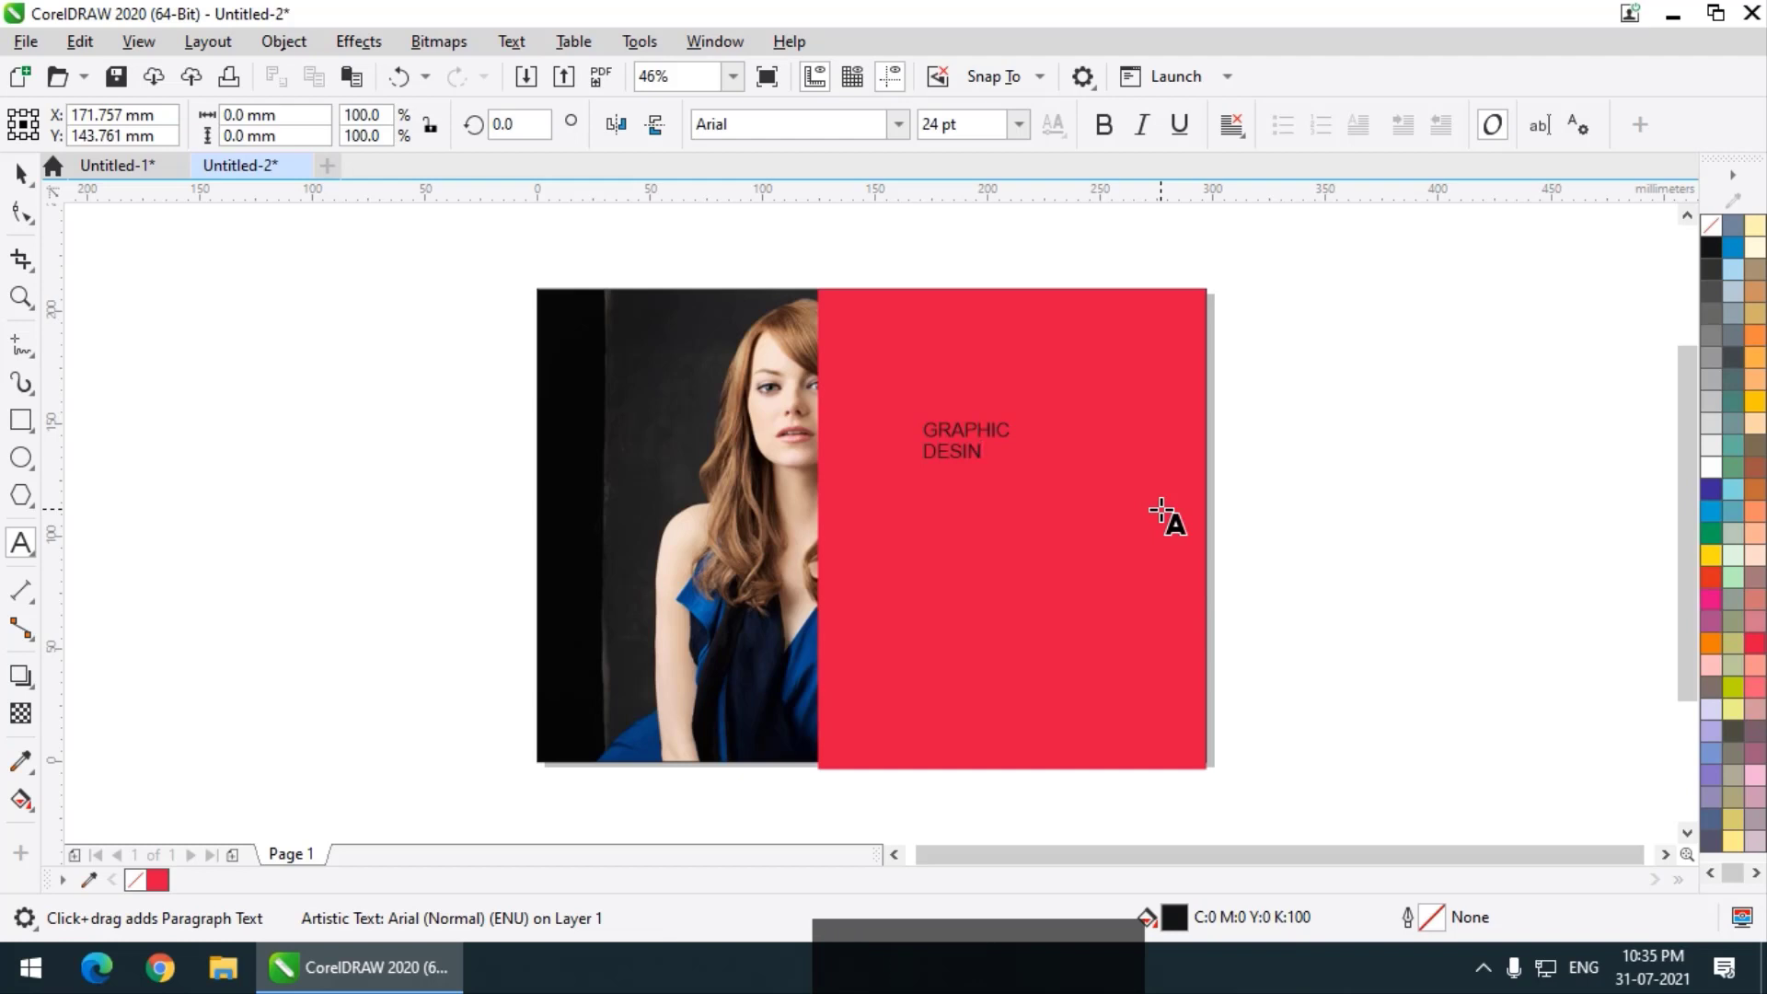
pyautogui.press('BackSpace')
pyautogui.write('GN')
pyautogui.press('Return')
pyautogui.write('PRO')
pyautogui.press('Return')
pyautogui.write('TIPS')
pyautogui.click(22, 172)
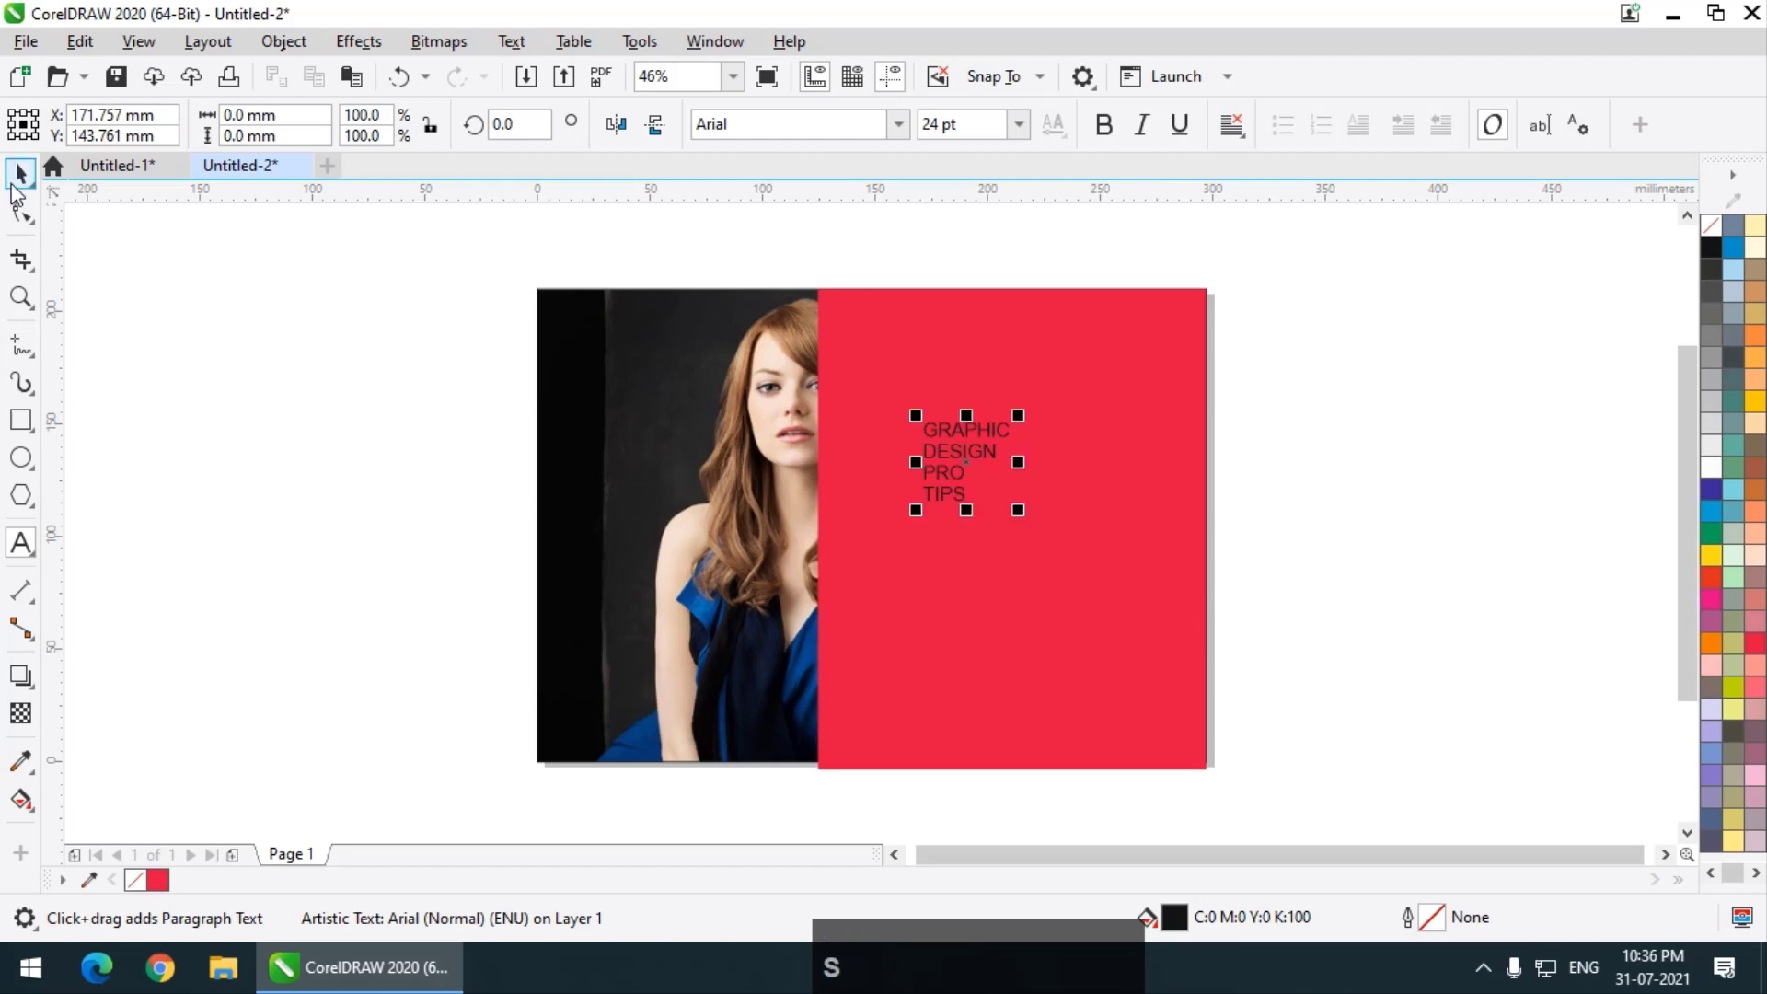
# - Set the text's font to Montserrat ExtraBold and move it to the red rectangle's upper-left corner
pyautogui.click(963, 449)
pyautogui.moveTo(963, 448); pyautogui.dragTo(883, 392)
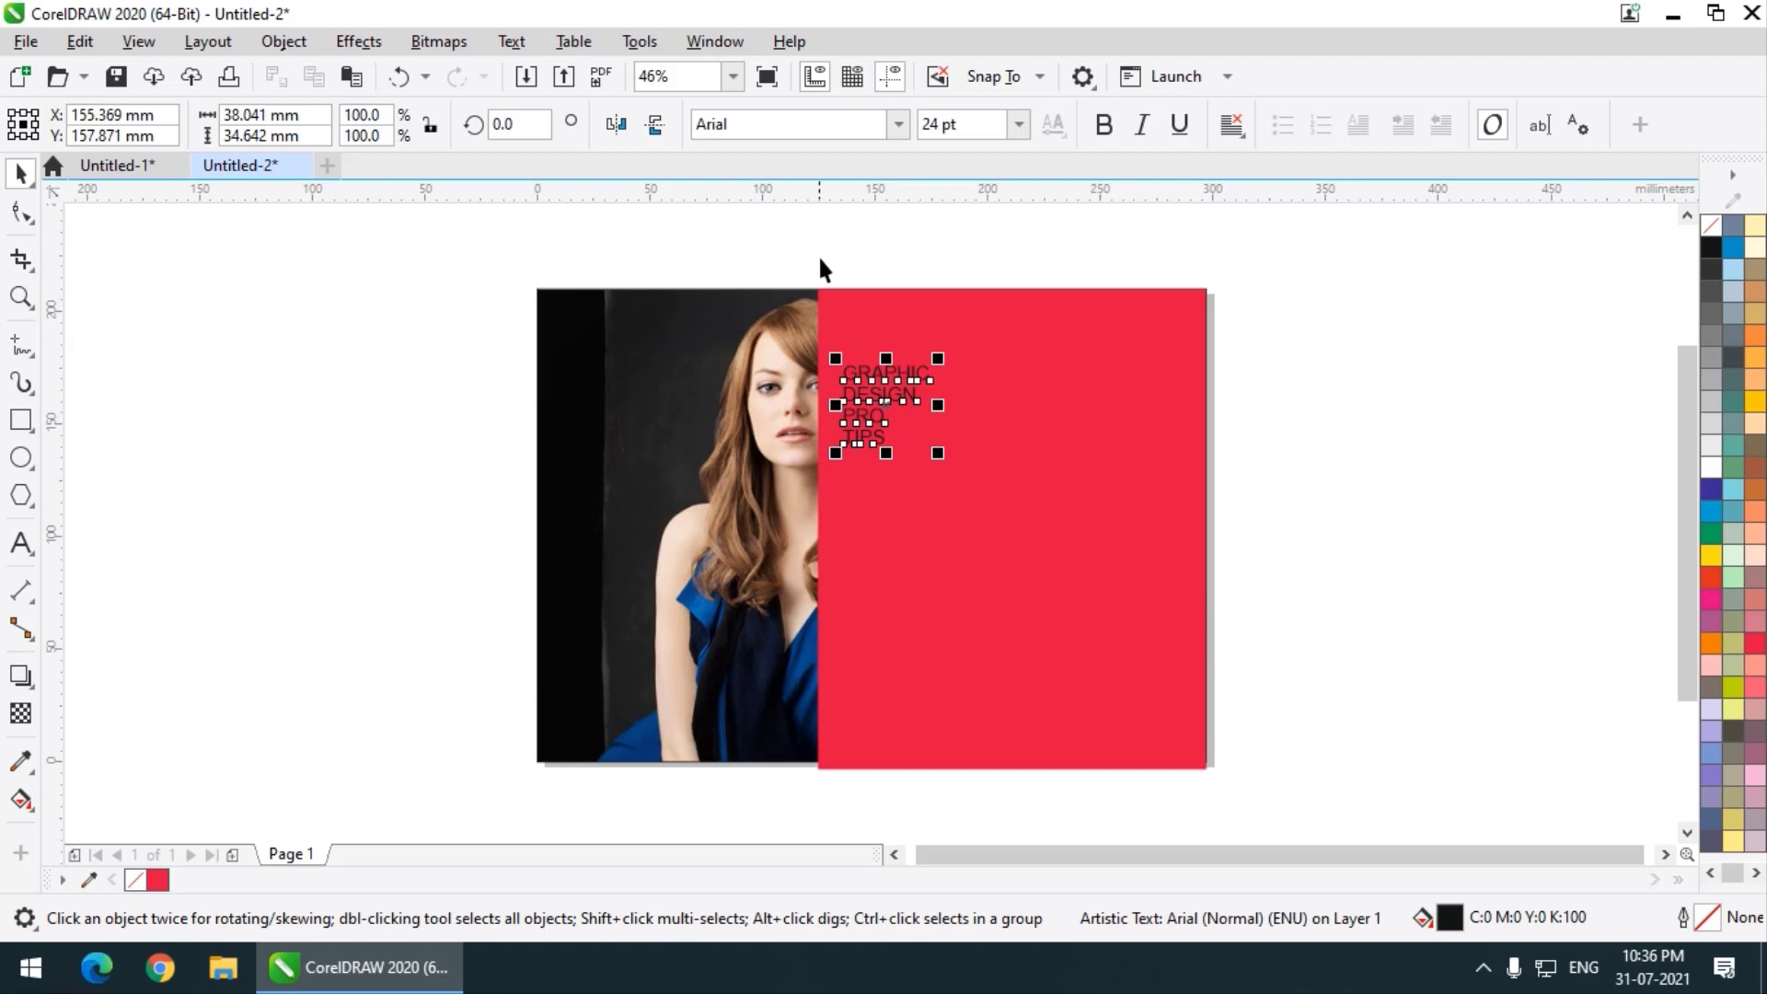
pyautogui.click(899, 126)
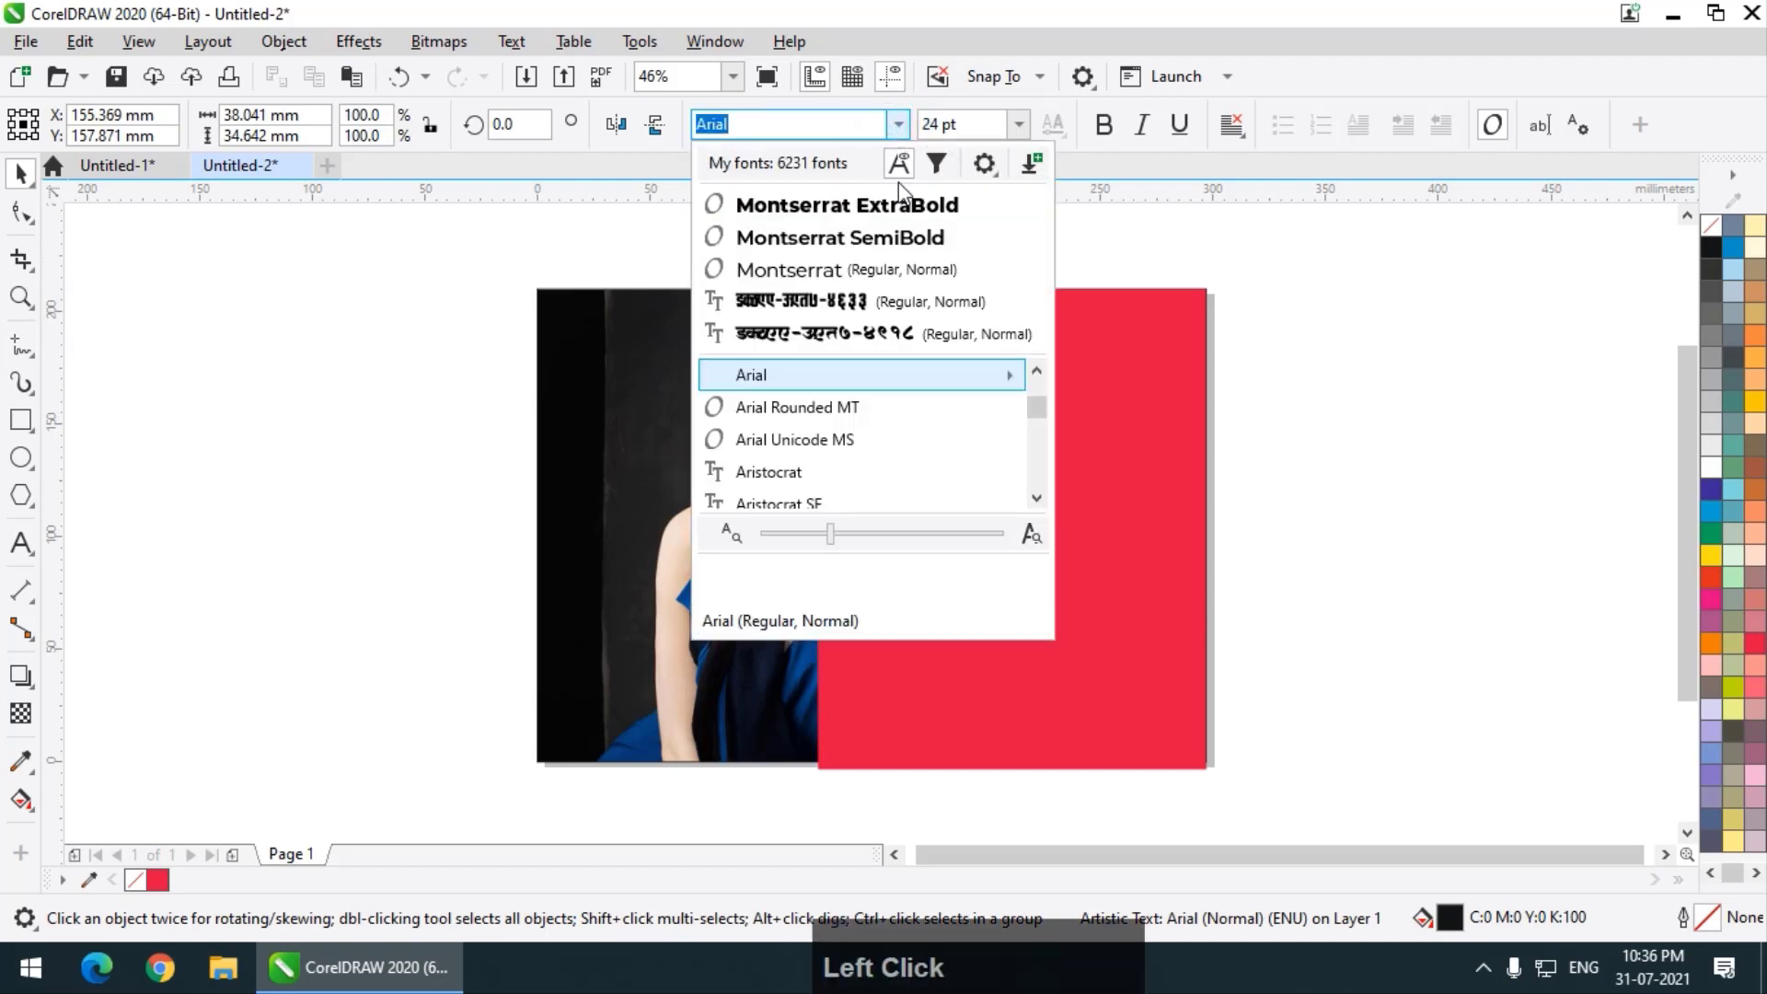
pyautogui.click(899, 203)
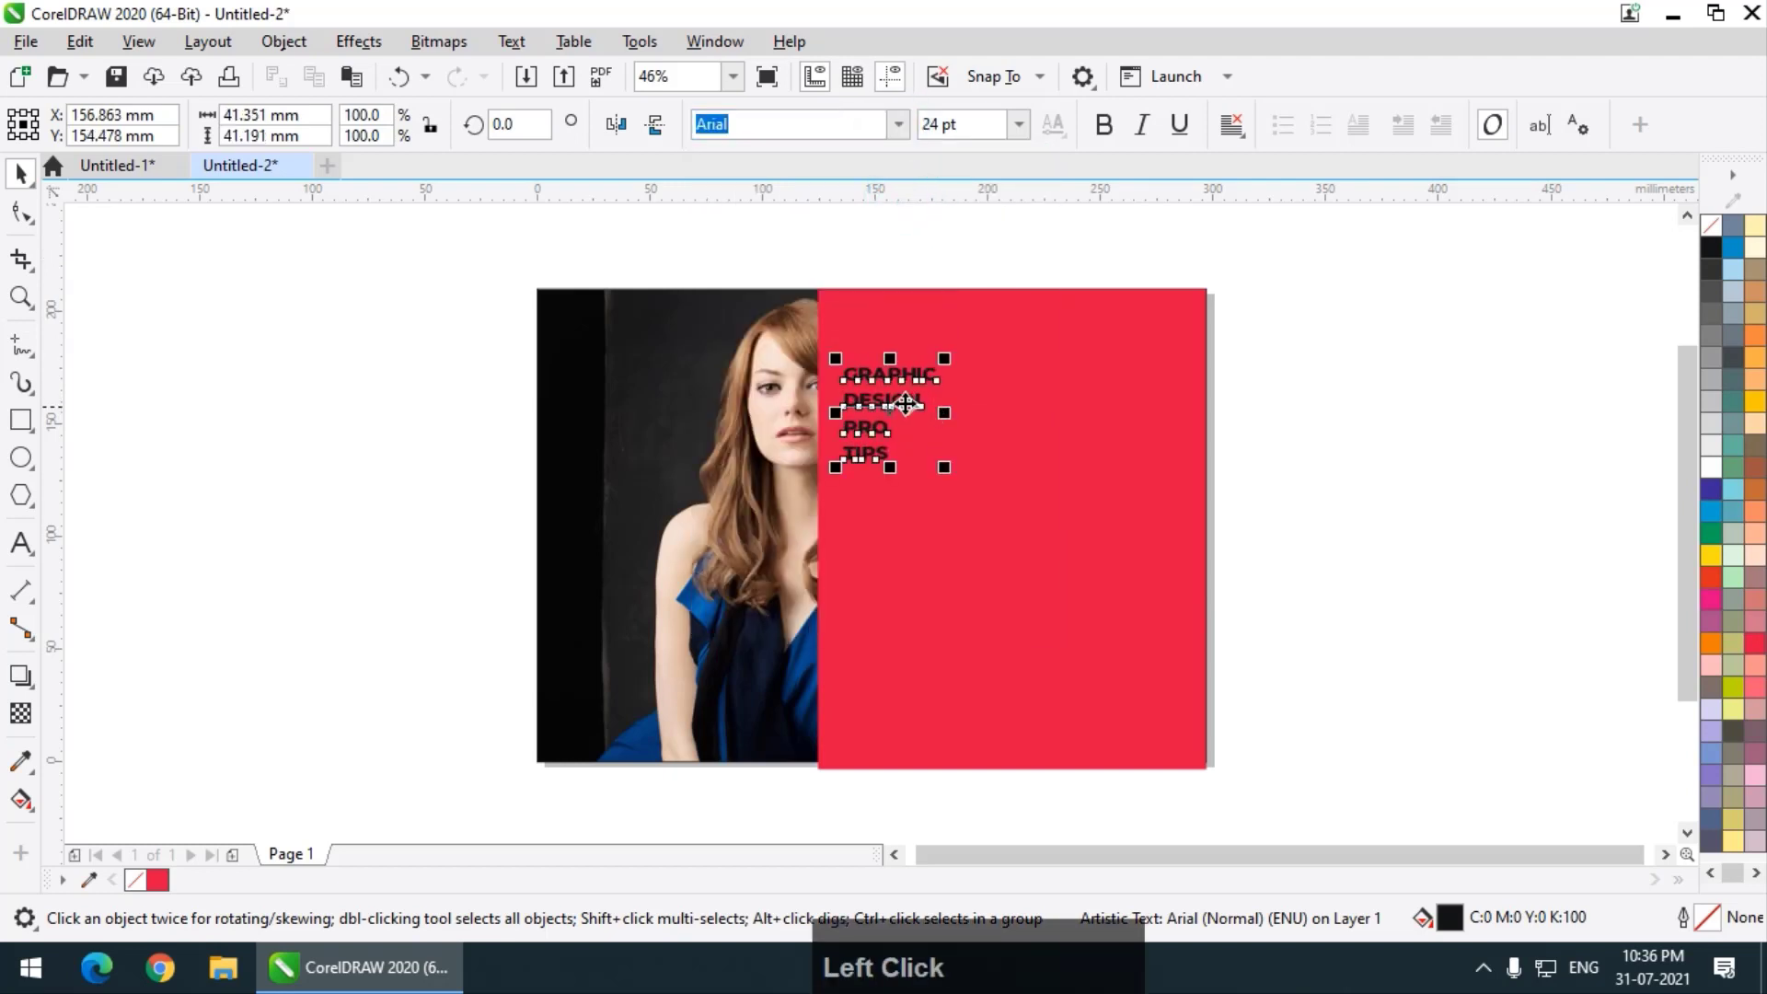
pyautogui.moveTo(900, 367); pyautogui.dragTo(877, 302)
# - Tighten the line spacing of the four-line text with the Shape tool
pyautogui.click(20, 213)
pyautogui.scroll(1, 815, 290)
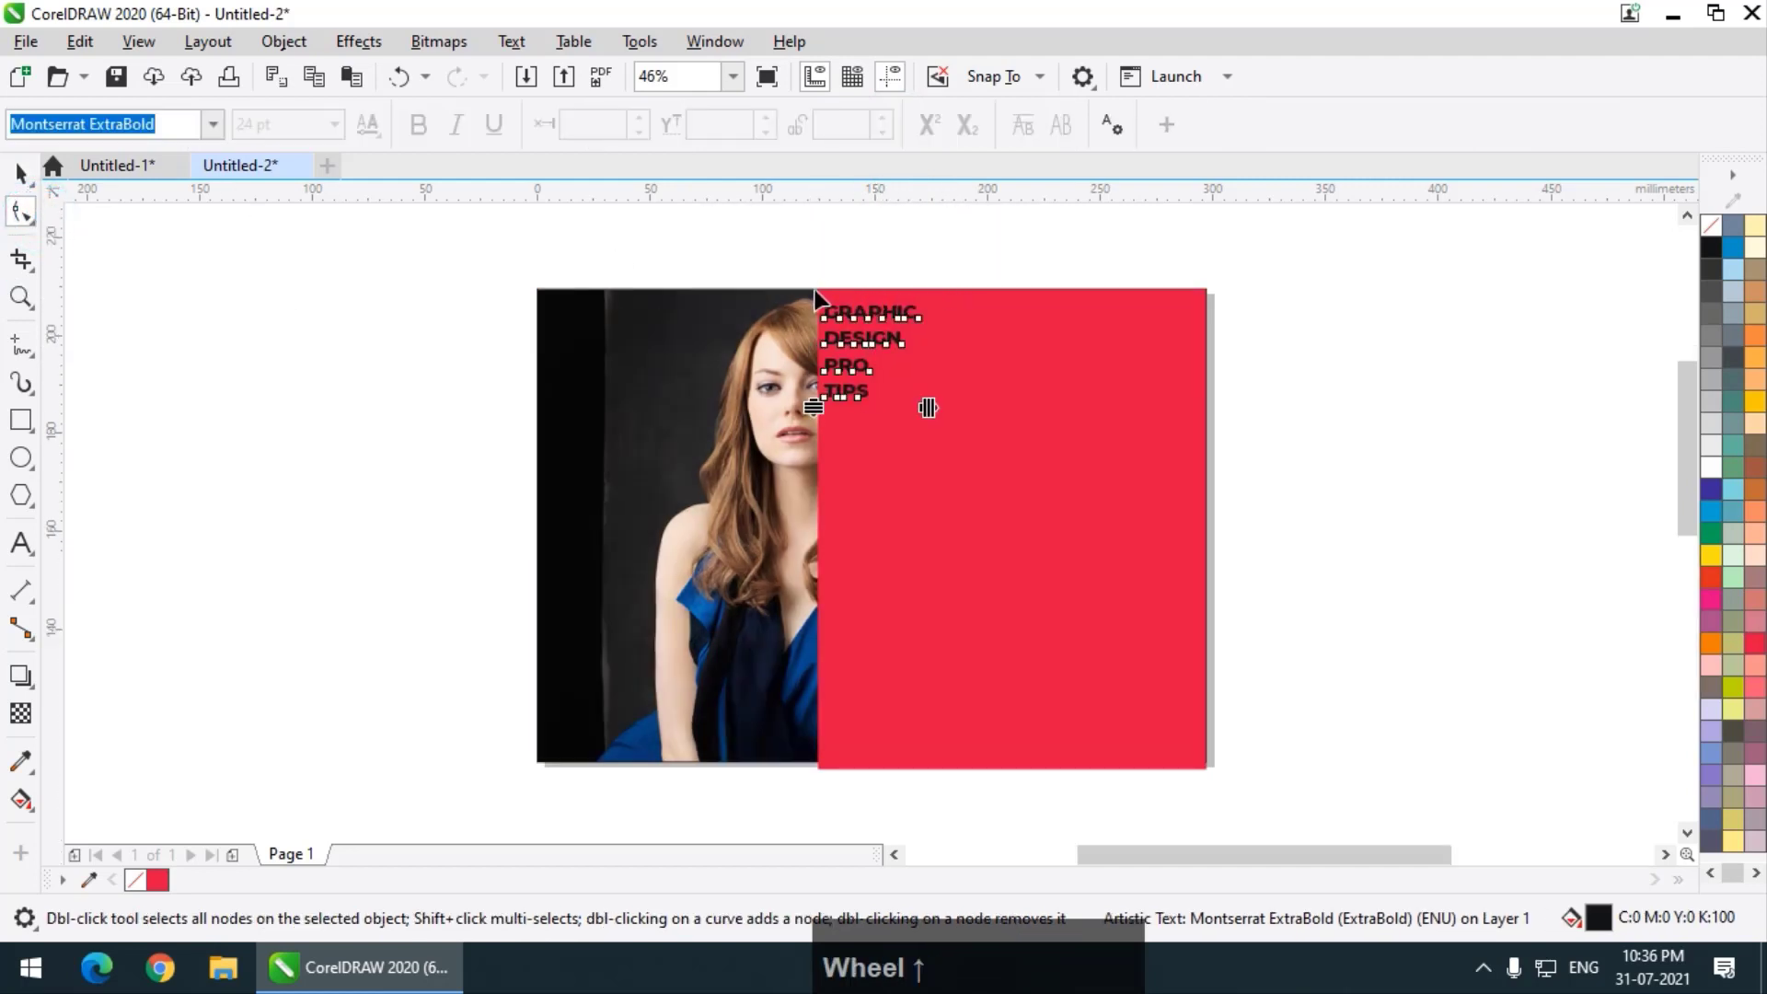
pyautogui.scroll(3, 815, 290)
pyautogui.moveTo(845, 764); pyautogui.dragTo(859, 609)
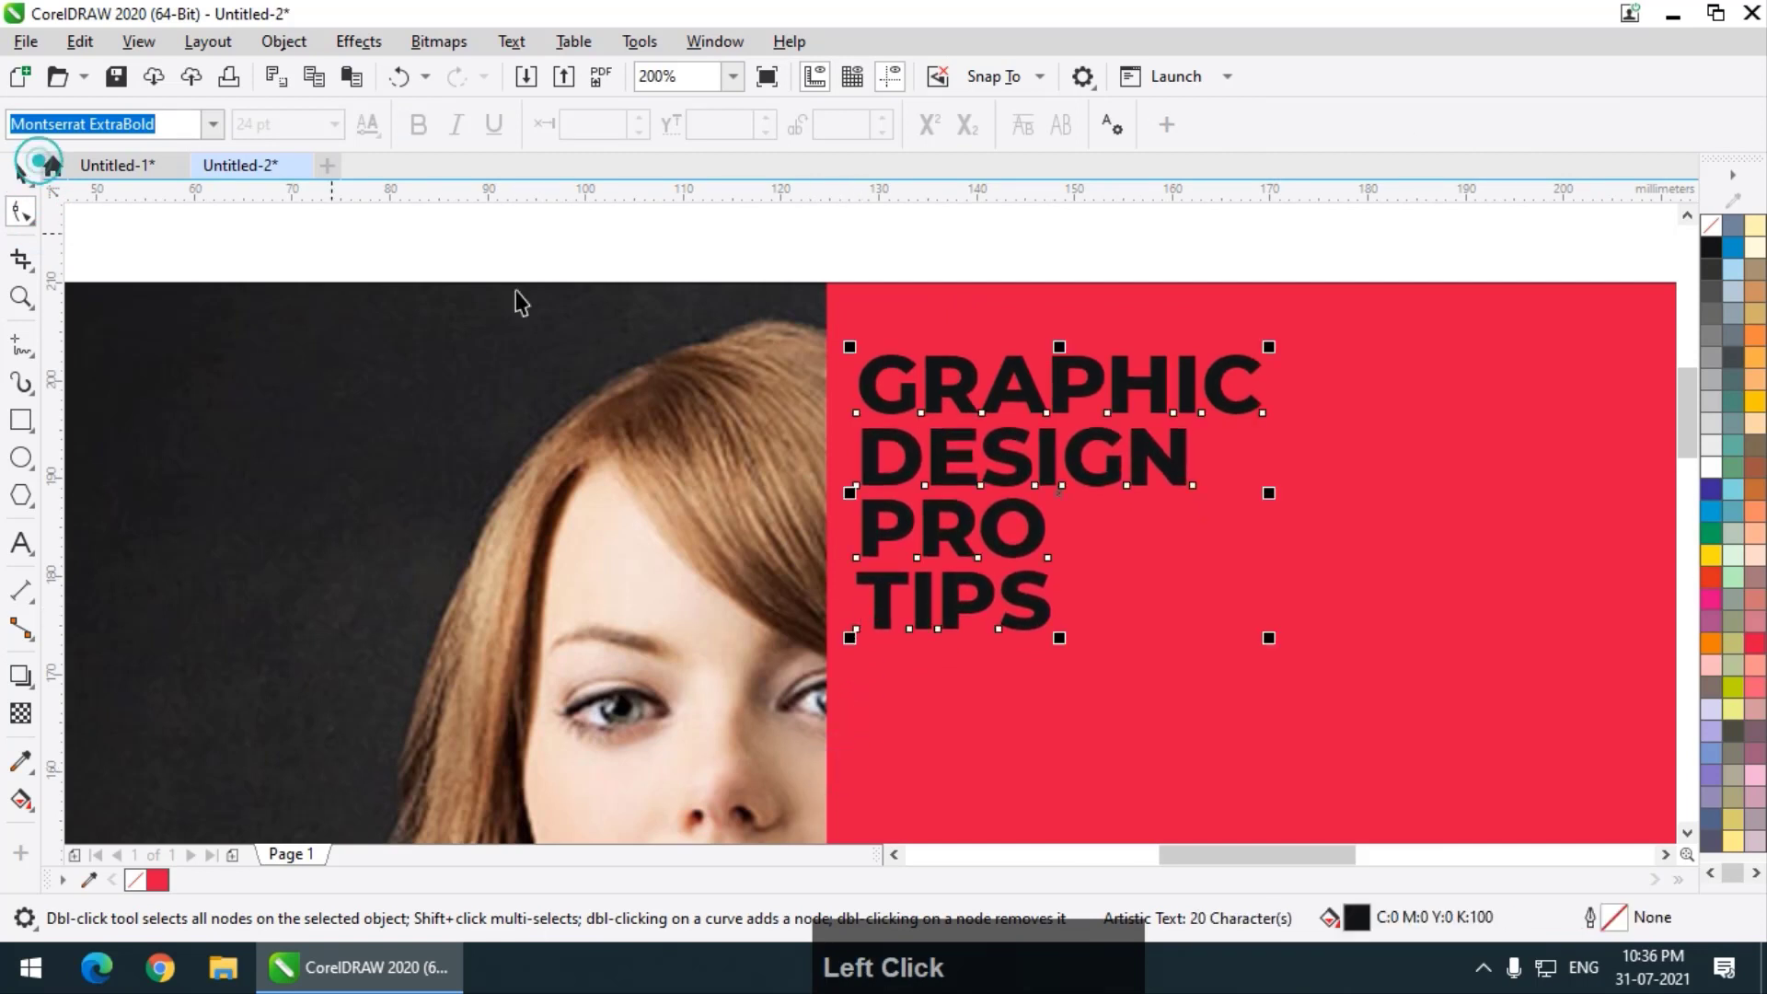
# - Align the text with the red rectangle's upper-left corner and enlarge it to about 95 pt to nearly span the rectangle's width
pyautogui.click(23, 172)
pyautogui.scroll(-1, 527, 297)
pyautogui.scroll(1, 819, 396)
pyautogui.moveTo(779, 361); pyautogui.dragTo(1047, 739)
pyautogui.scroll(-1, 632, 343)
pyautogui.scroll(-1, 770, 390)
# - Tighten the line spacing of the four-line GRAPHIC DESIGN PRO TIPS text further with the Shape tool
pyautogui.click(21, 212)
pyautogui.scroll(1, 692, 354)
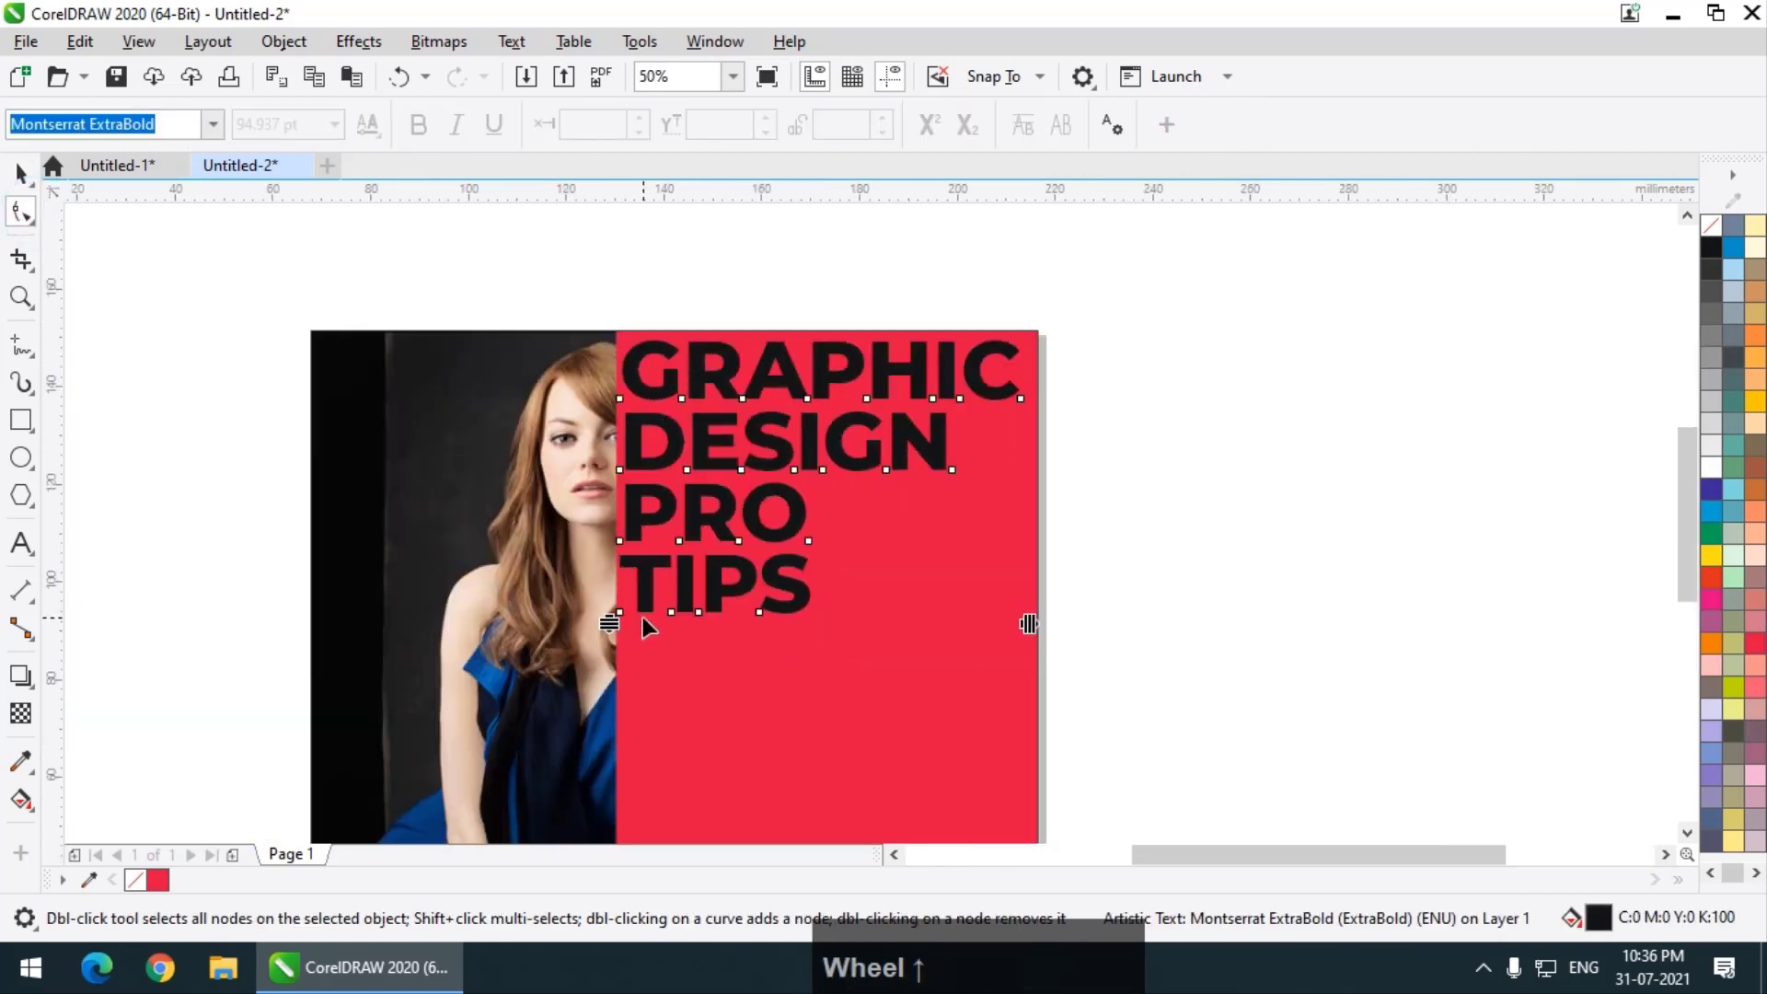
pyautogui.scroll(1, 643, 617)
pyautogui.click(590, 615)
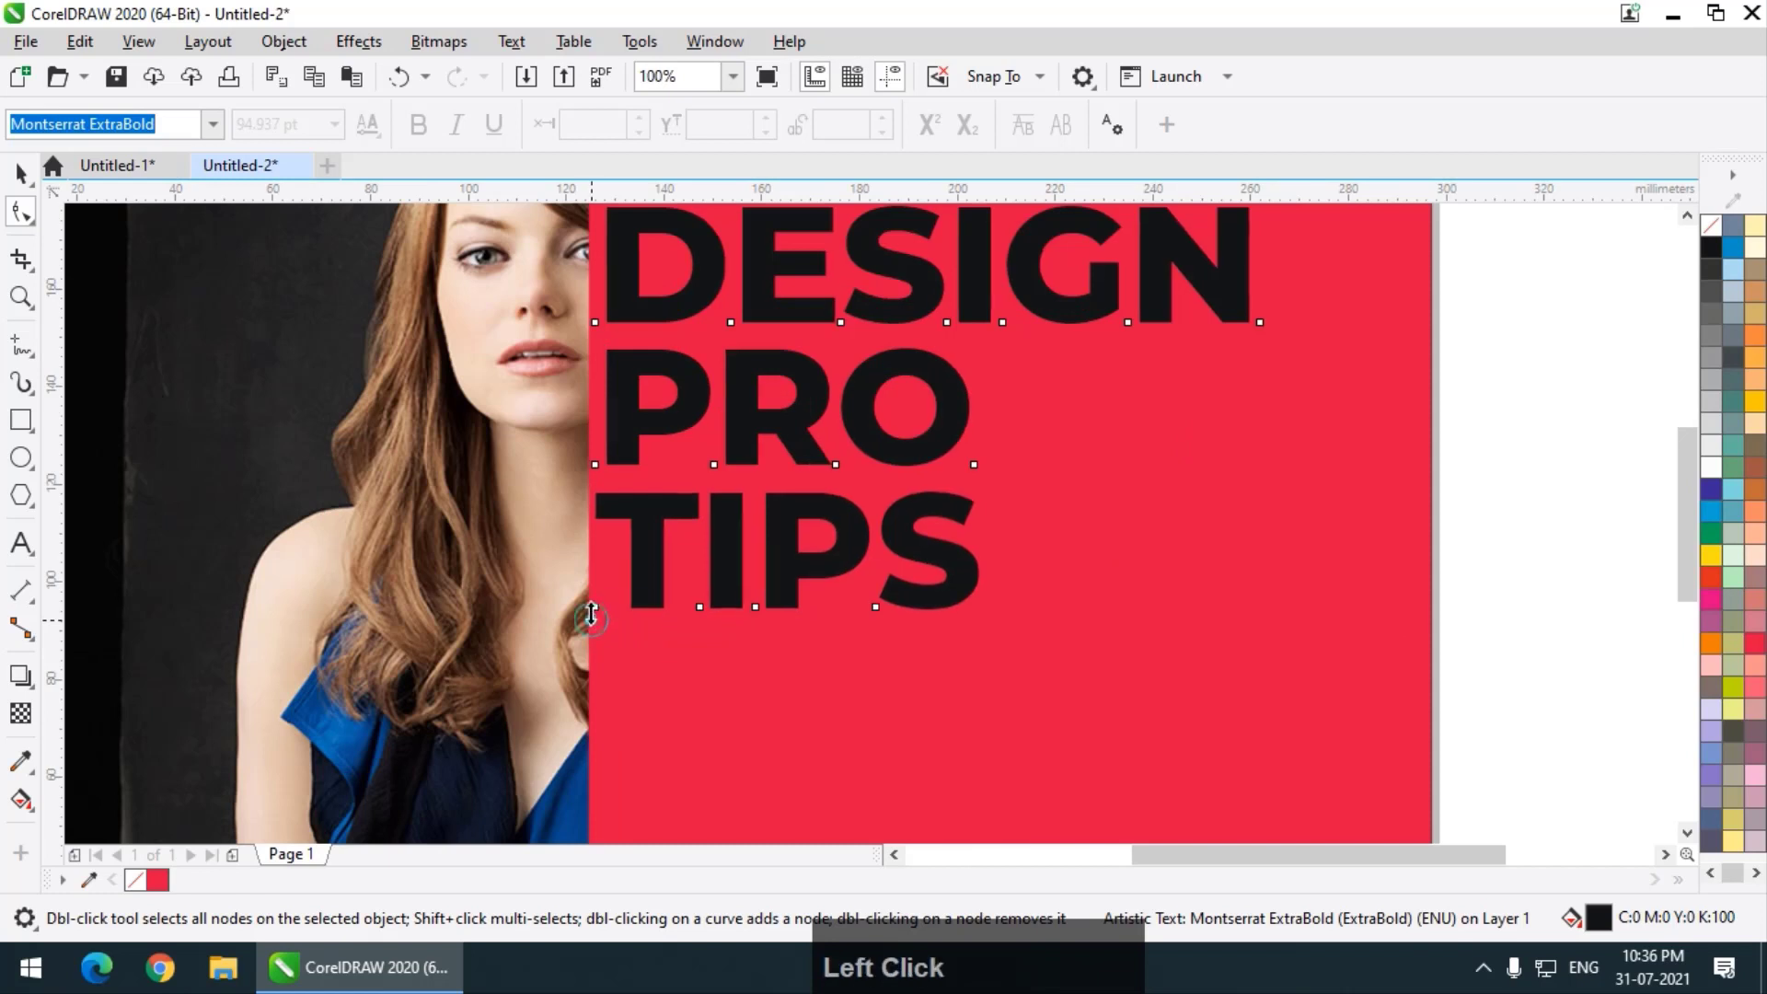
pyautogui.moveTo(590, 615); pyautogui.dragTo(596, 559)
pyautogui.scroll(-1, 597, 562)
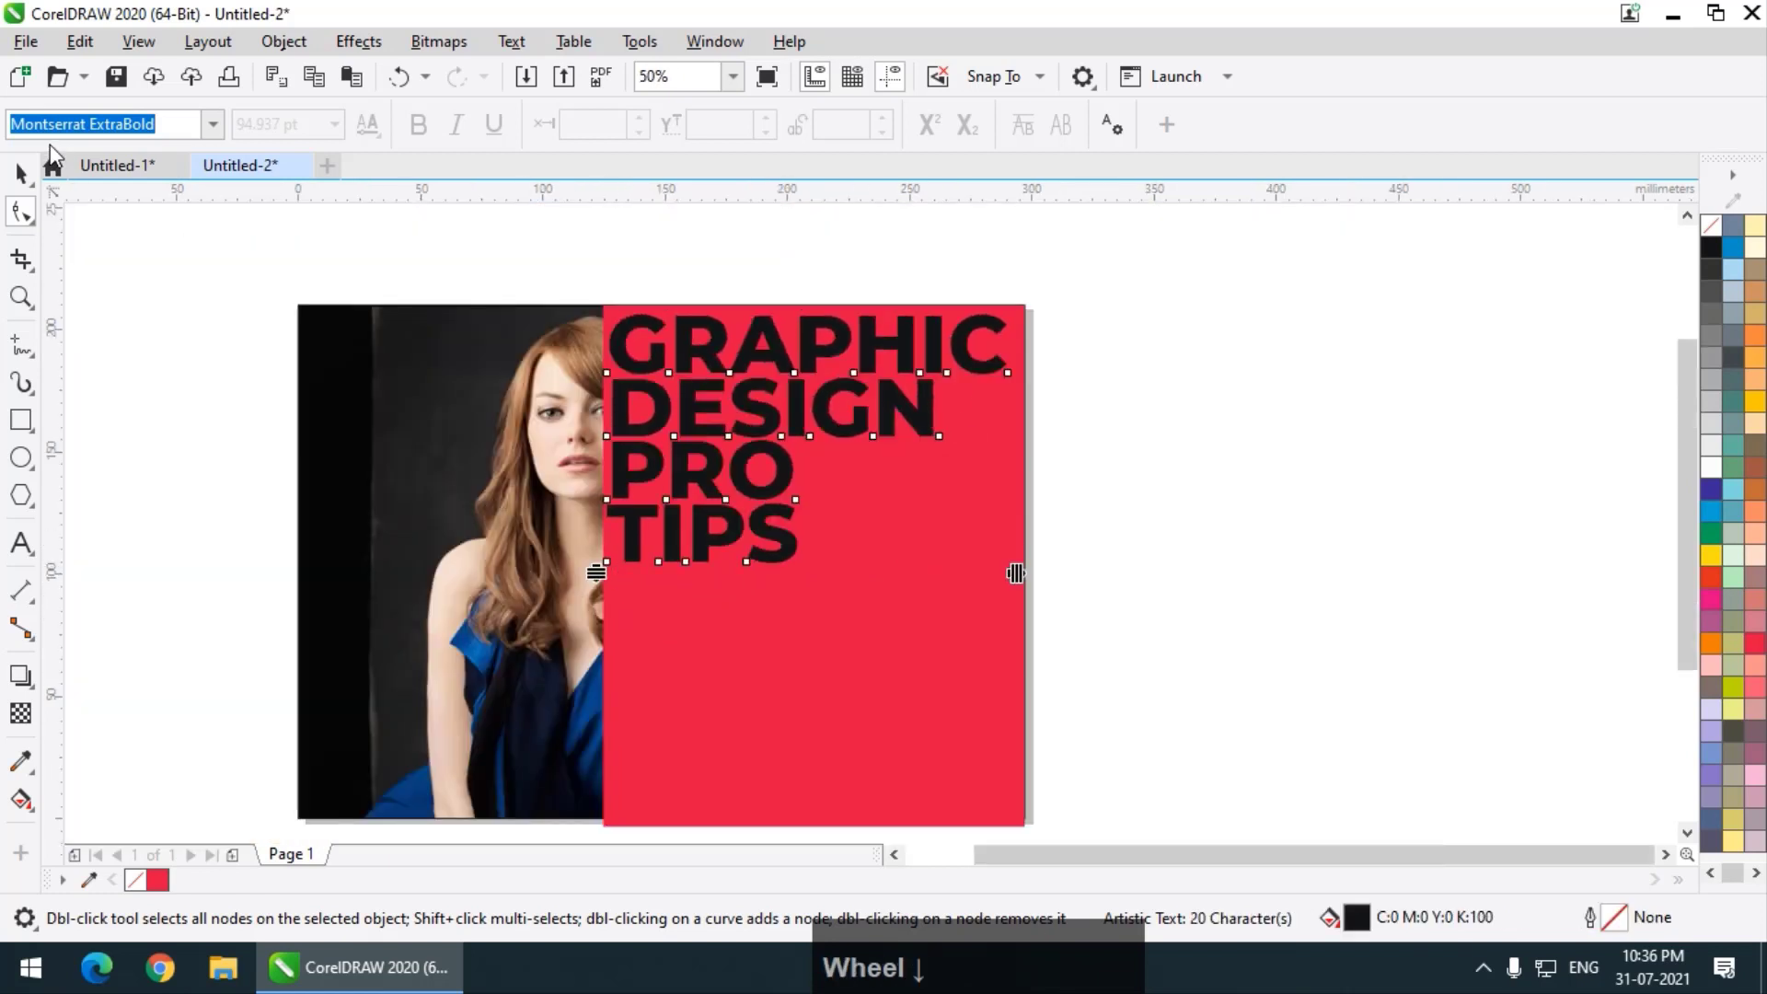
pyautogui.click(20, 172)
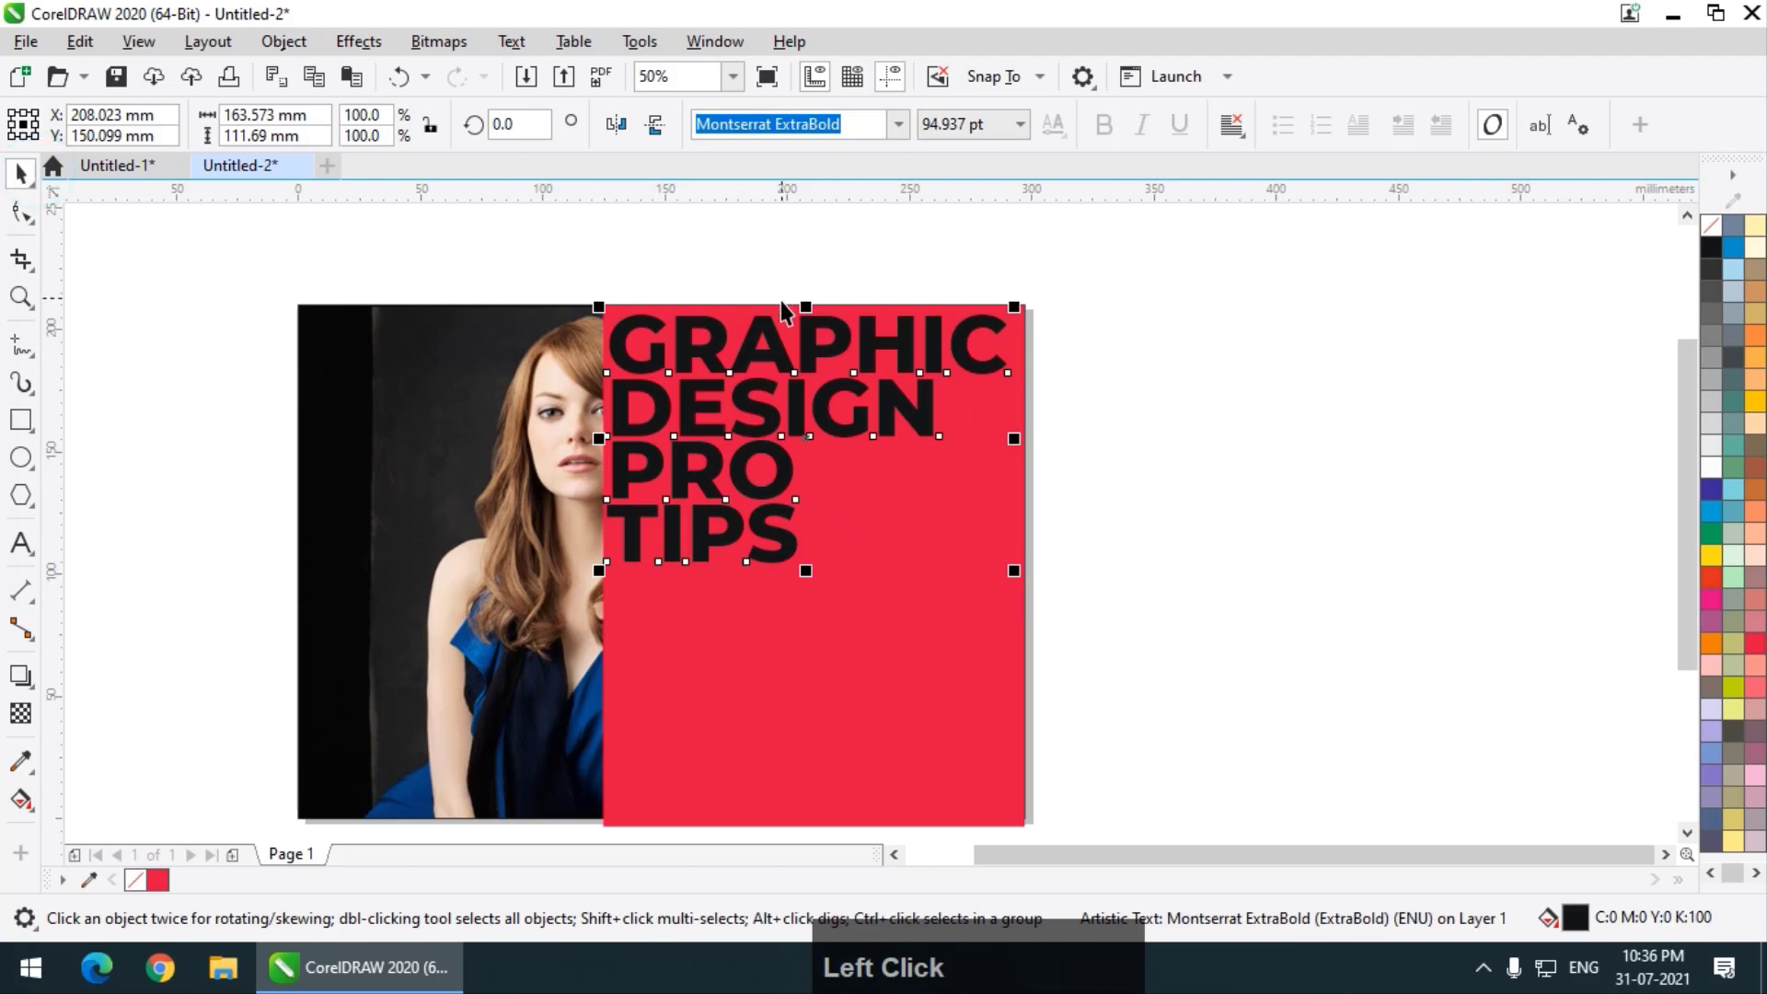
# - Cut the four-line text out of the red rectangle with Back Minus Front so the photo shows through the letters
pyautogui.scroll(1, 781, 313)
pyautogui.scroll(-1, 1116, 298)
pyautogui.scroll(1, 1116, 298)
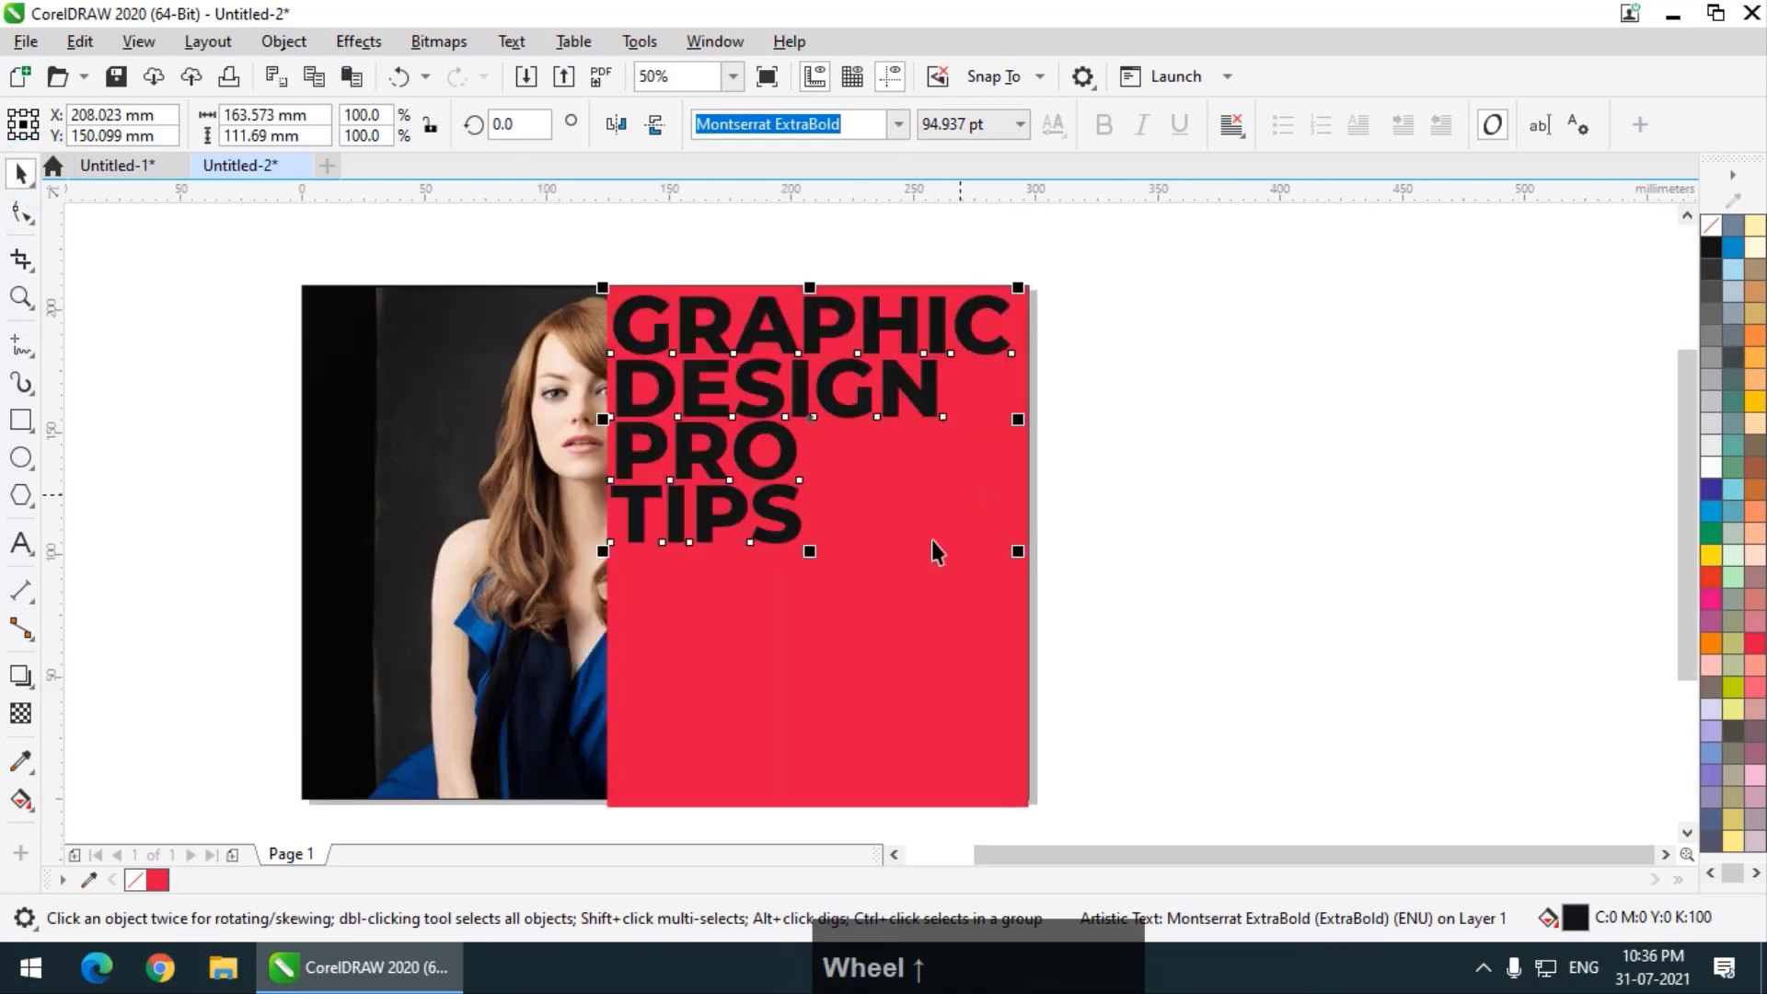
pyautogui.click(905, 675)
pyautogui.keyDown('shift'); pyautogui.click(782, 474); pyautogui.keyUp('shift')
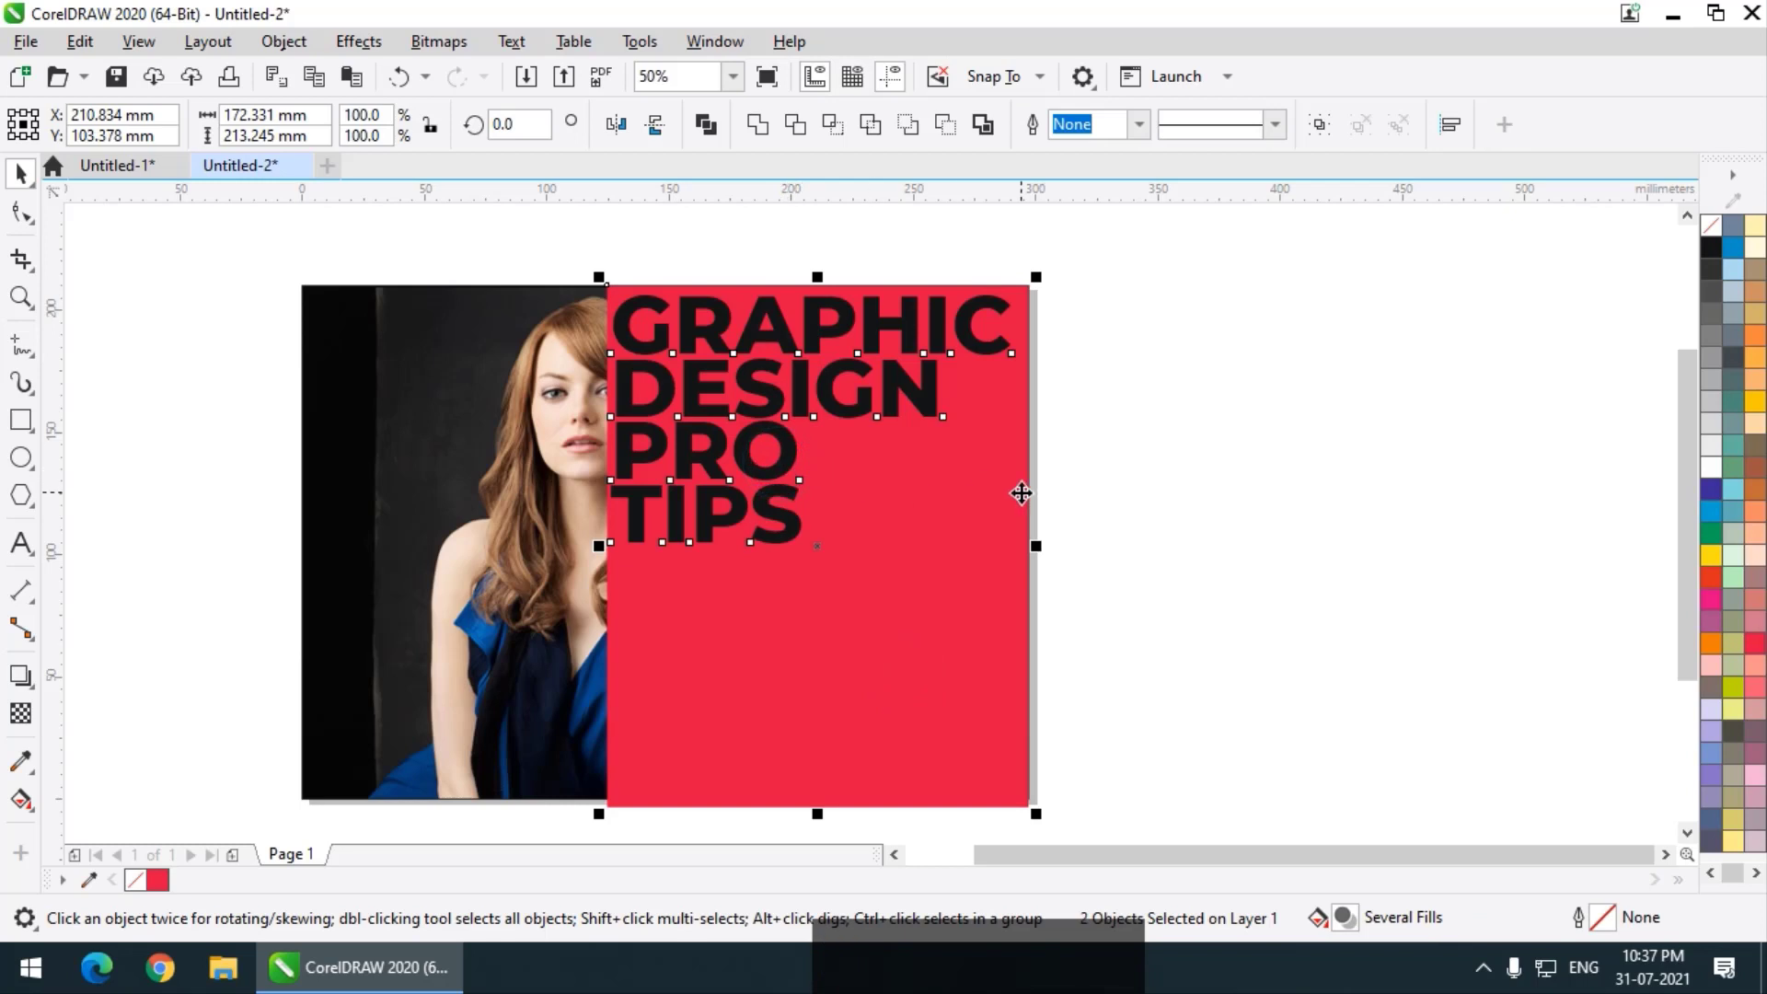
pyautogui.click(1160, 397)
pyautogui.scroll(-1, 1160, 398)
pyautogui.click(1030, 284)
pyautogui.moveTo(1030, 282); pyautogui.dragTo(711, 631)
pyautogui.scroll(1, 878, 292)
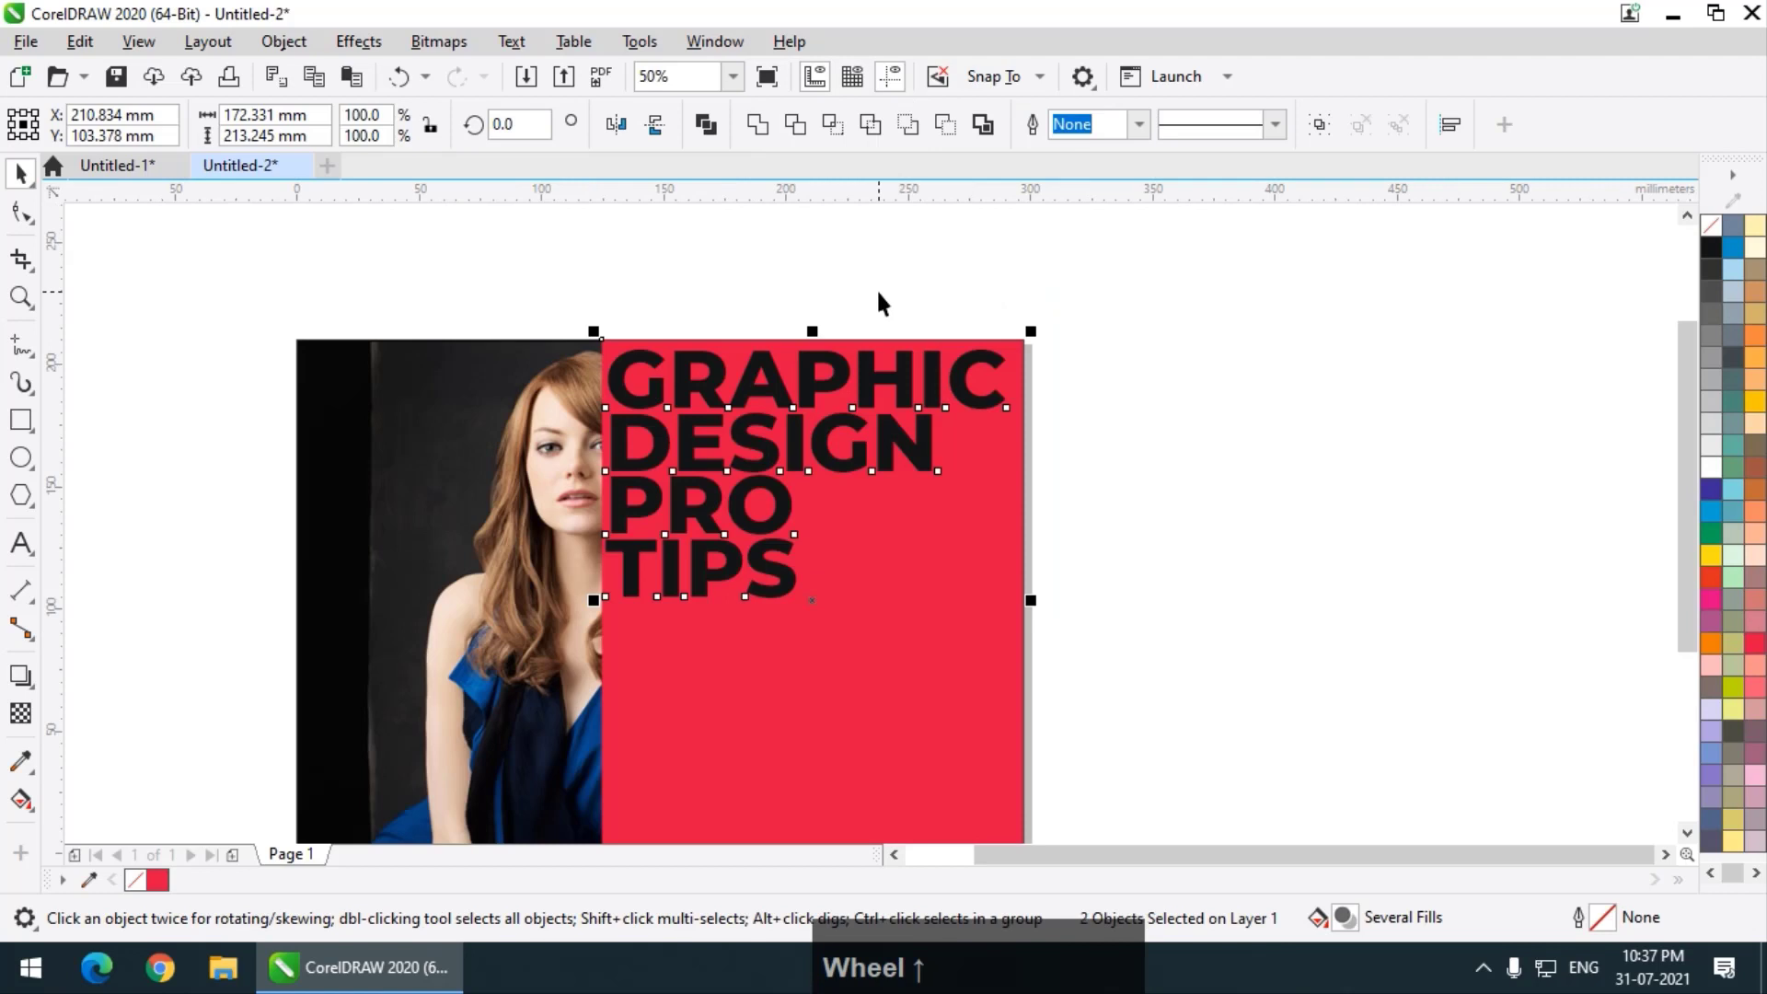
pyautogui.click(946, 128)
pyautogui.click(1122, 315)
# - Fill the cut-out rectangle with white
pyautogui.scroll(-1, 819, 343)
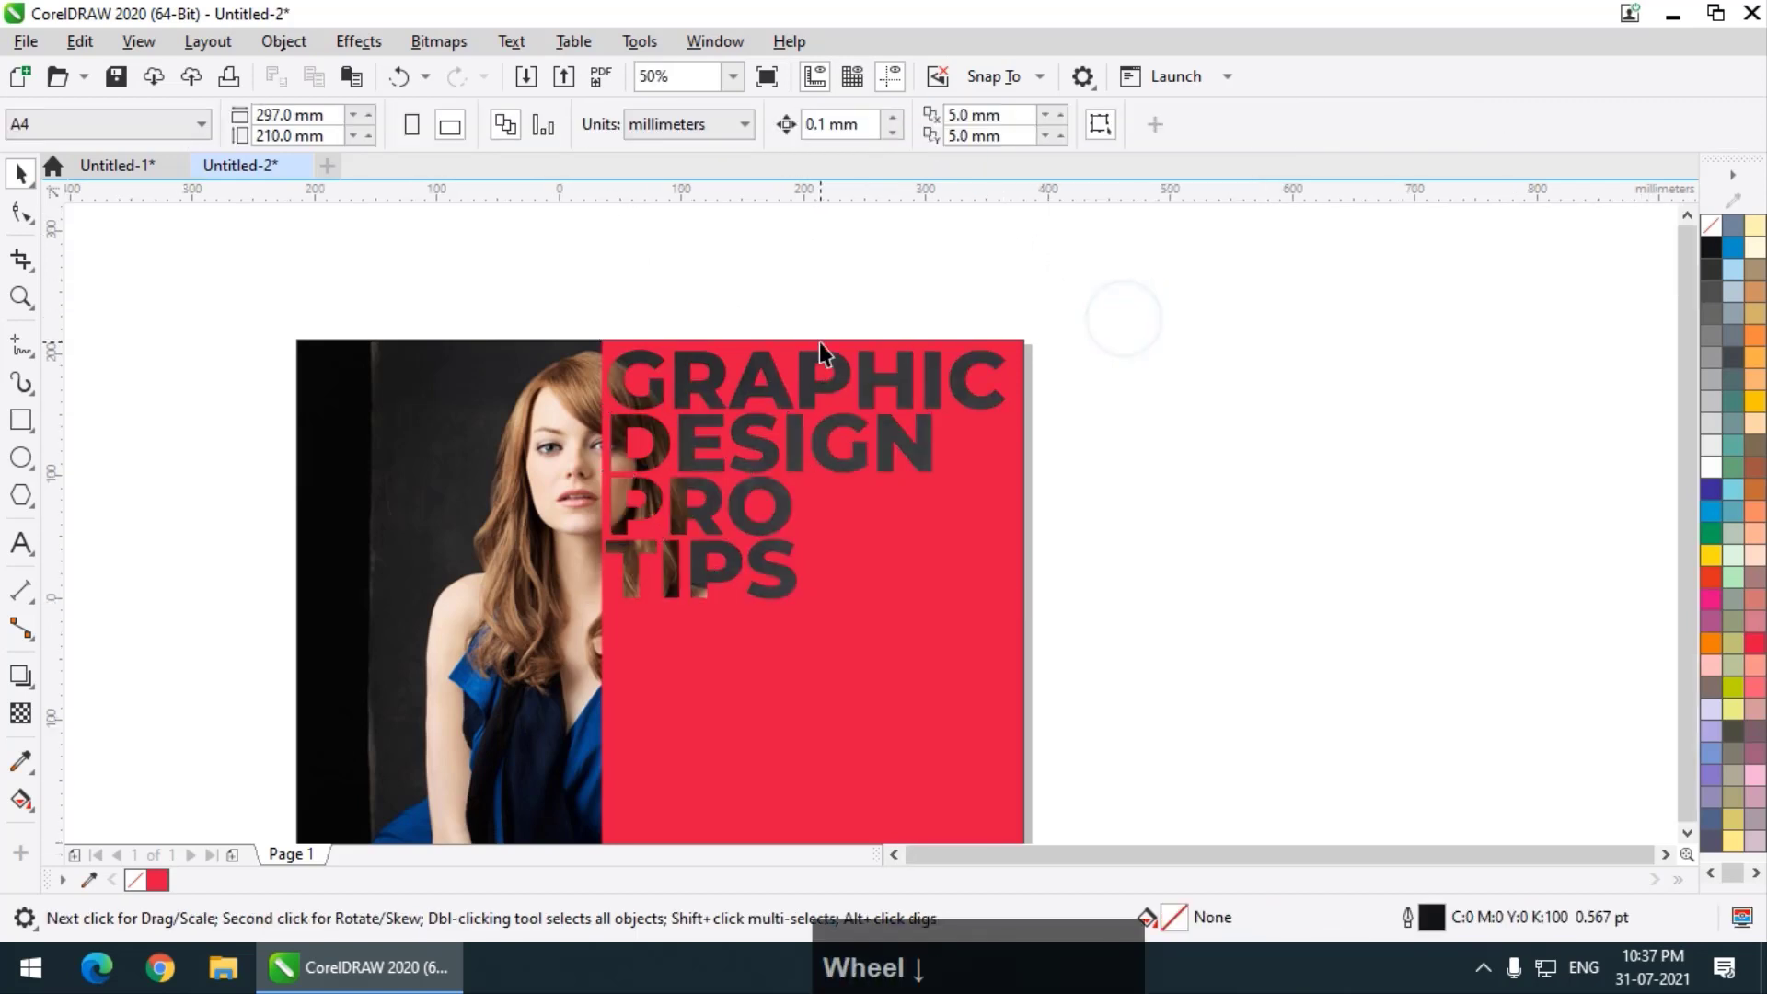
pyautogui.scroll(1, 796, 400)
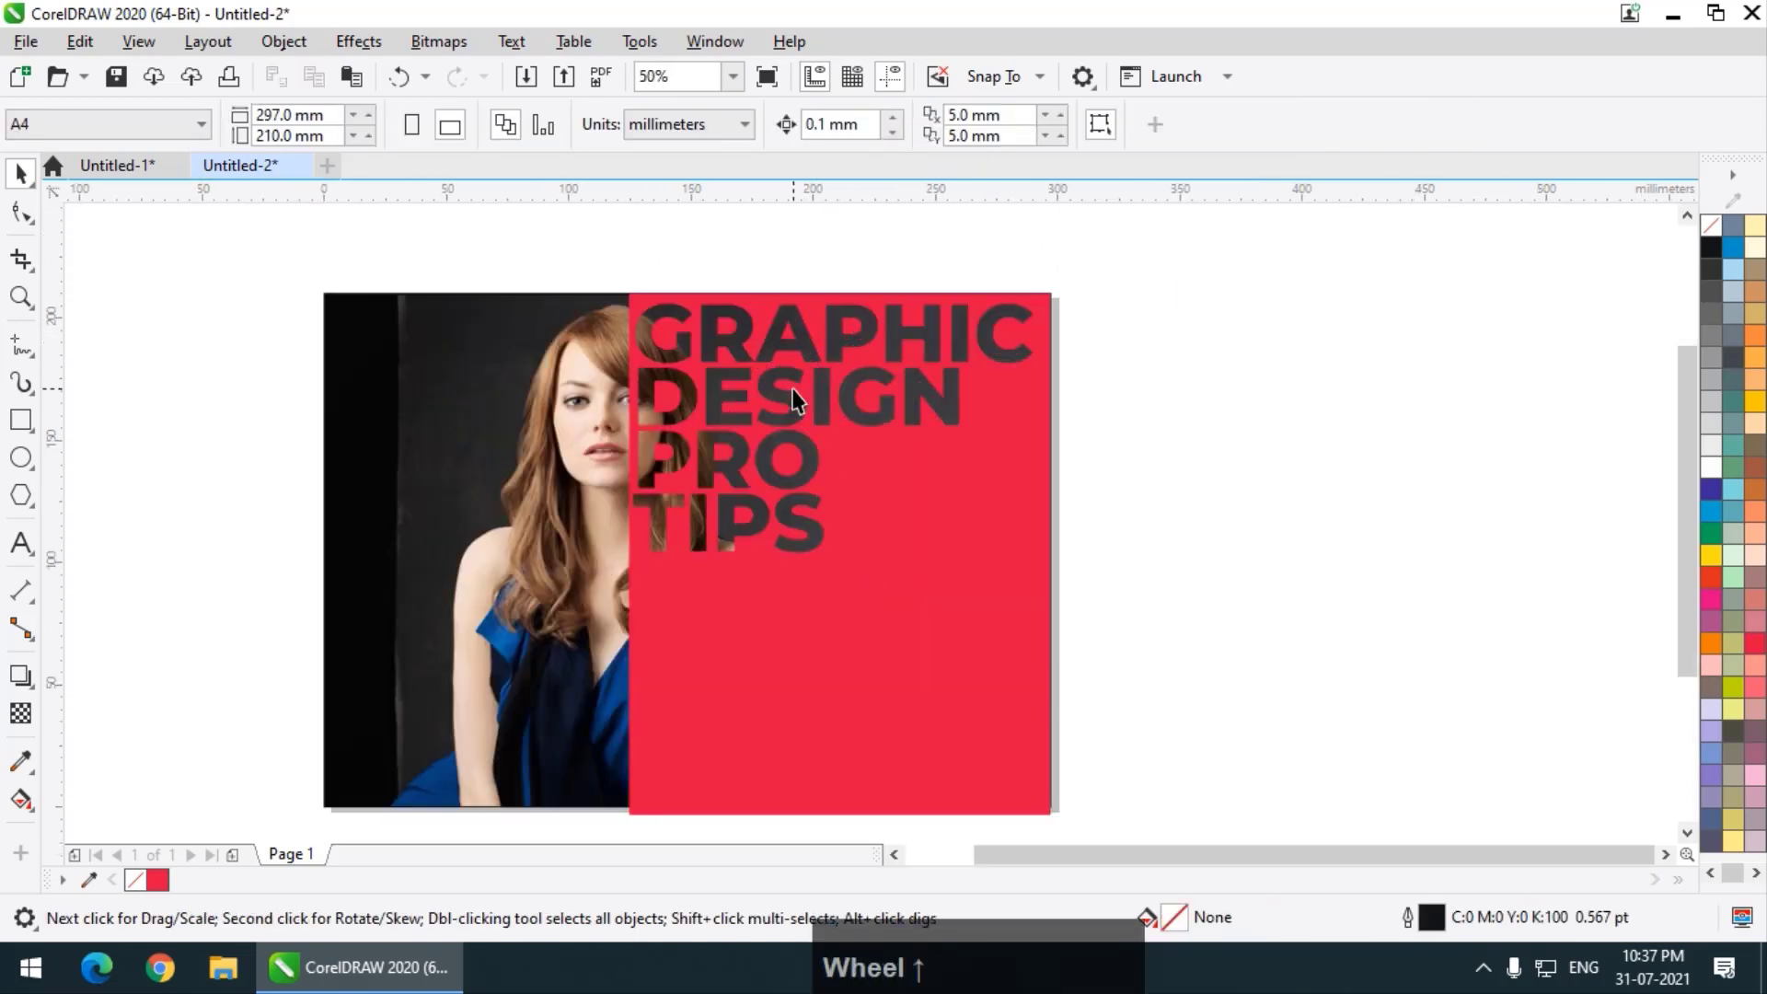
pyautogui.click(908, 582)
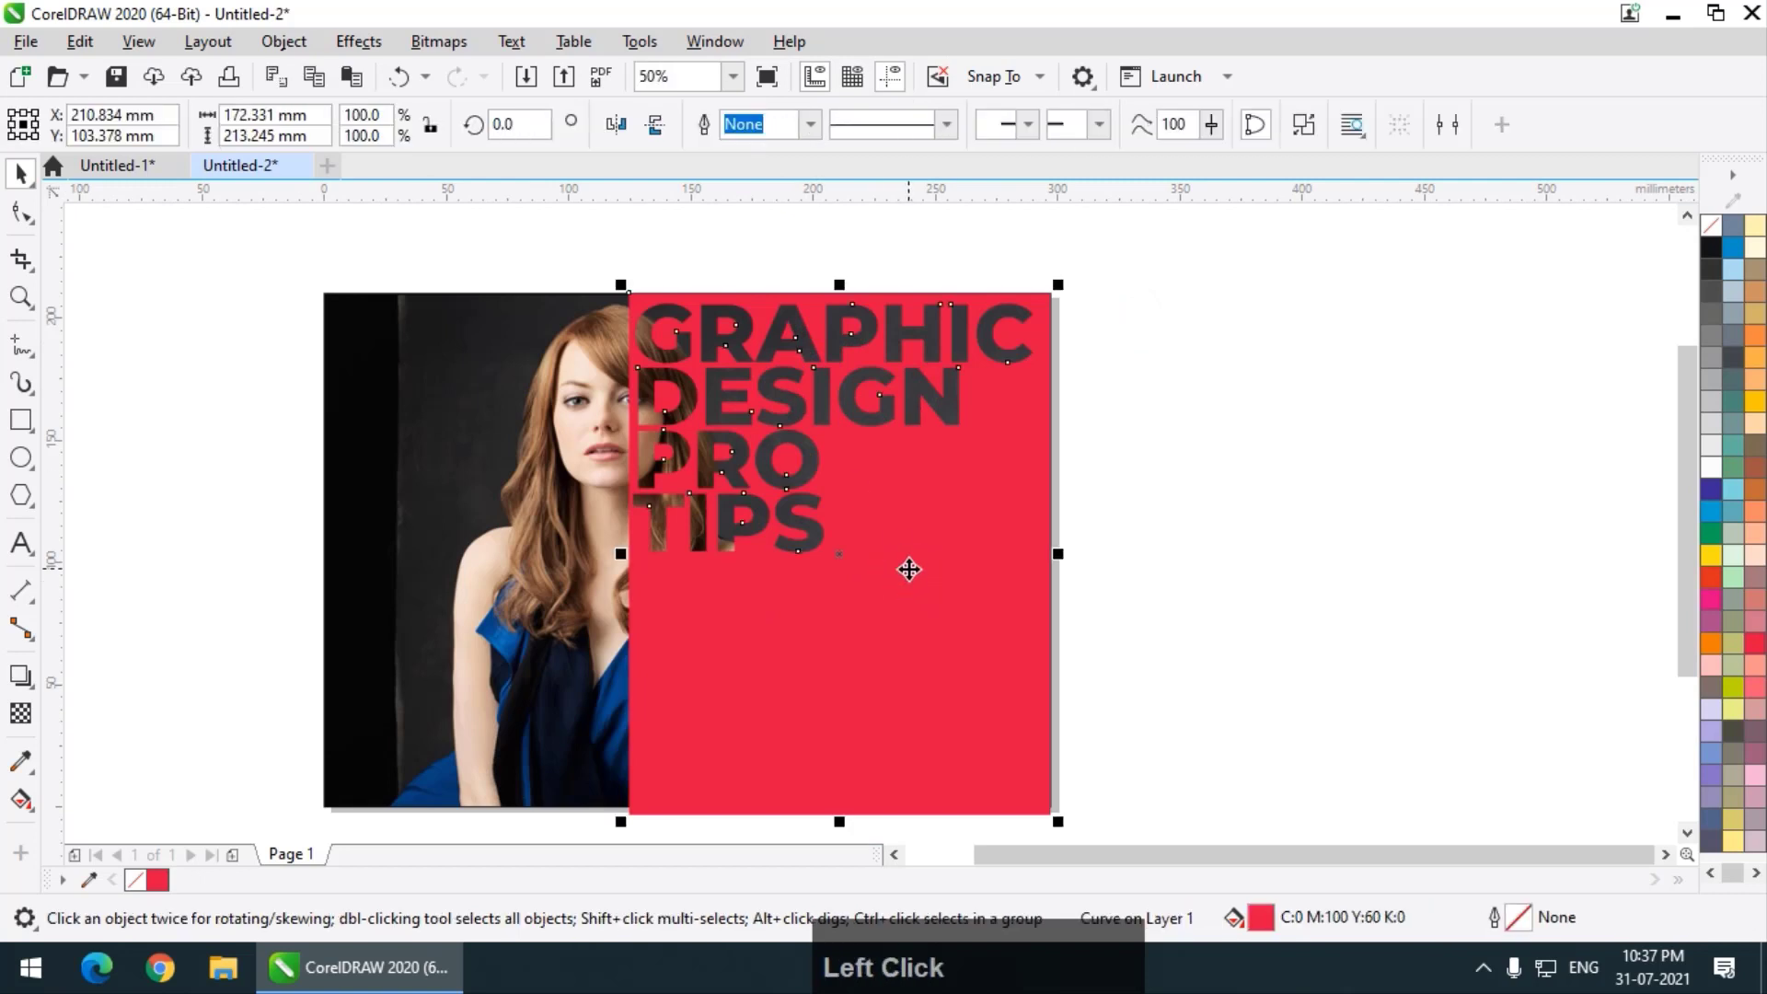
pyautogui.click(1252, 529)
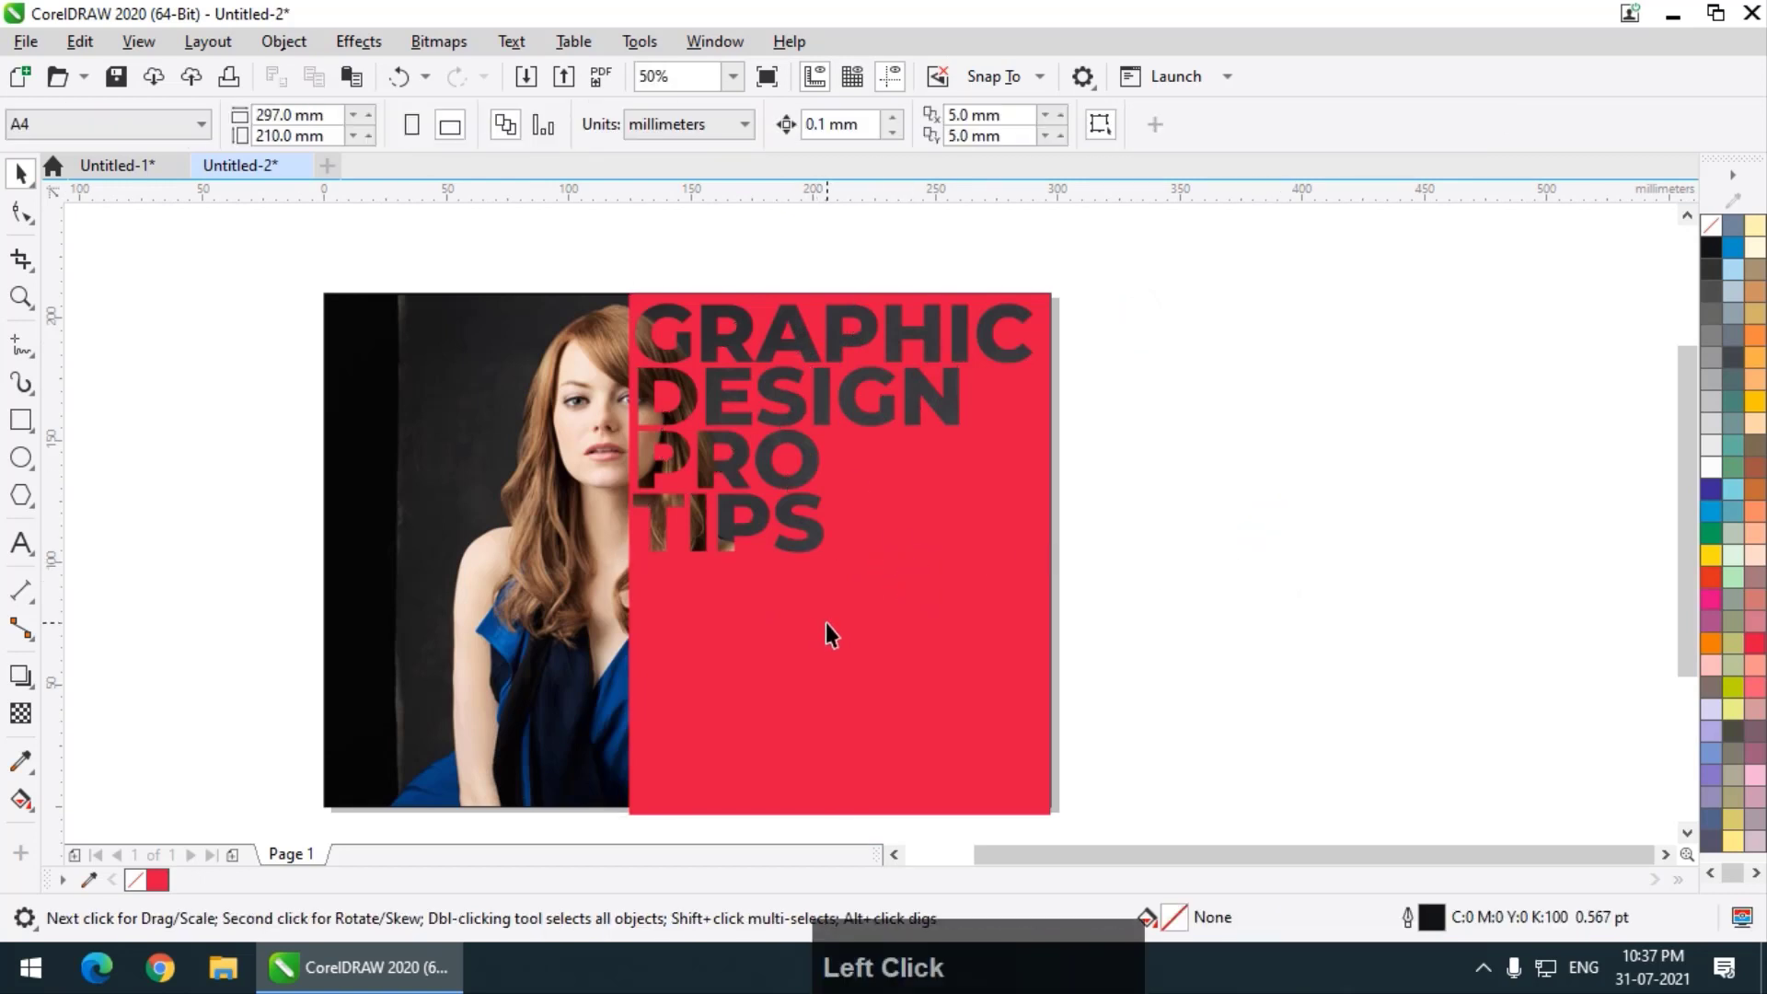
pyautogui.click(826, 622)
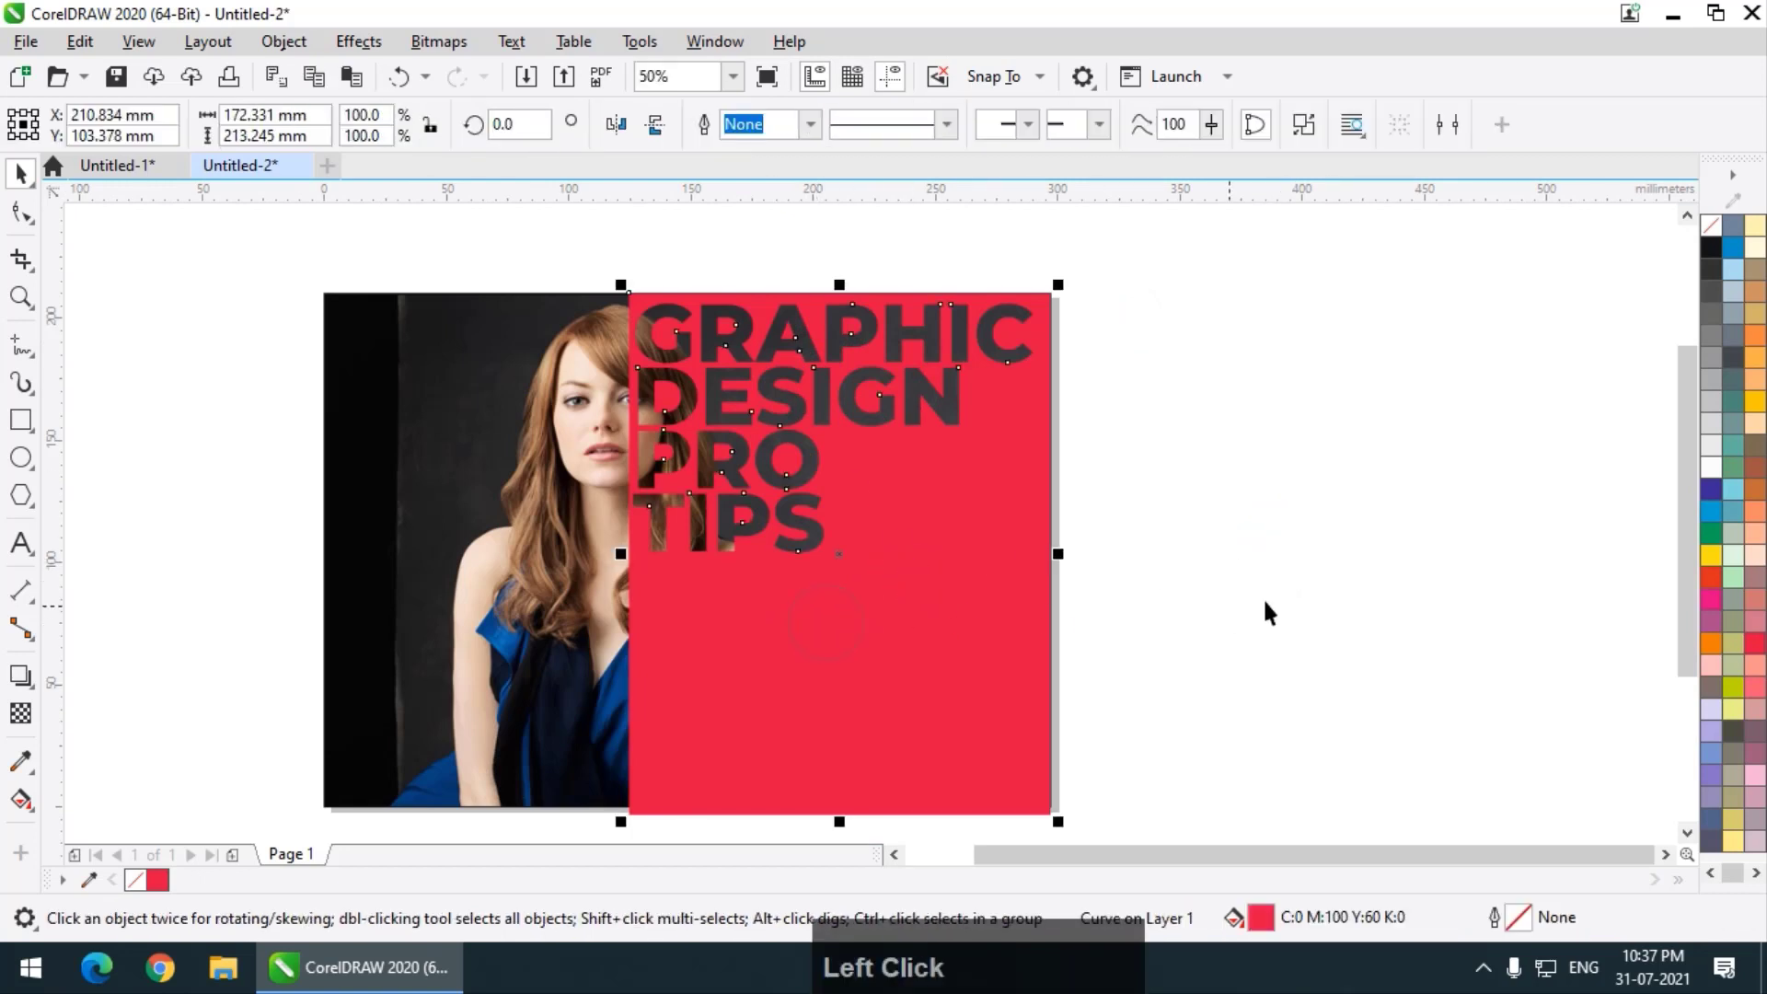
pyautogui.click(1709, 467)
pyautogui.click(1435, 471)
pyautogui.scroll(-1, 774, 411)
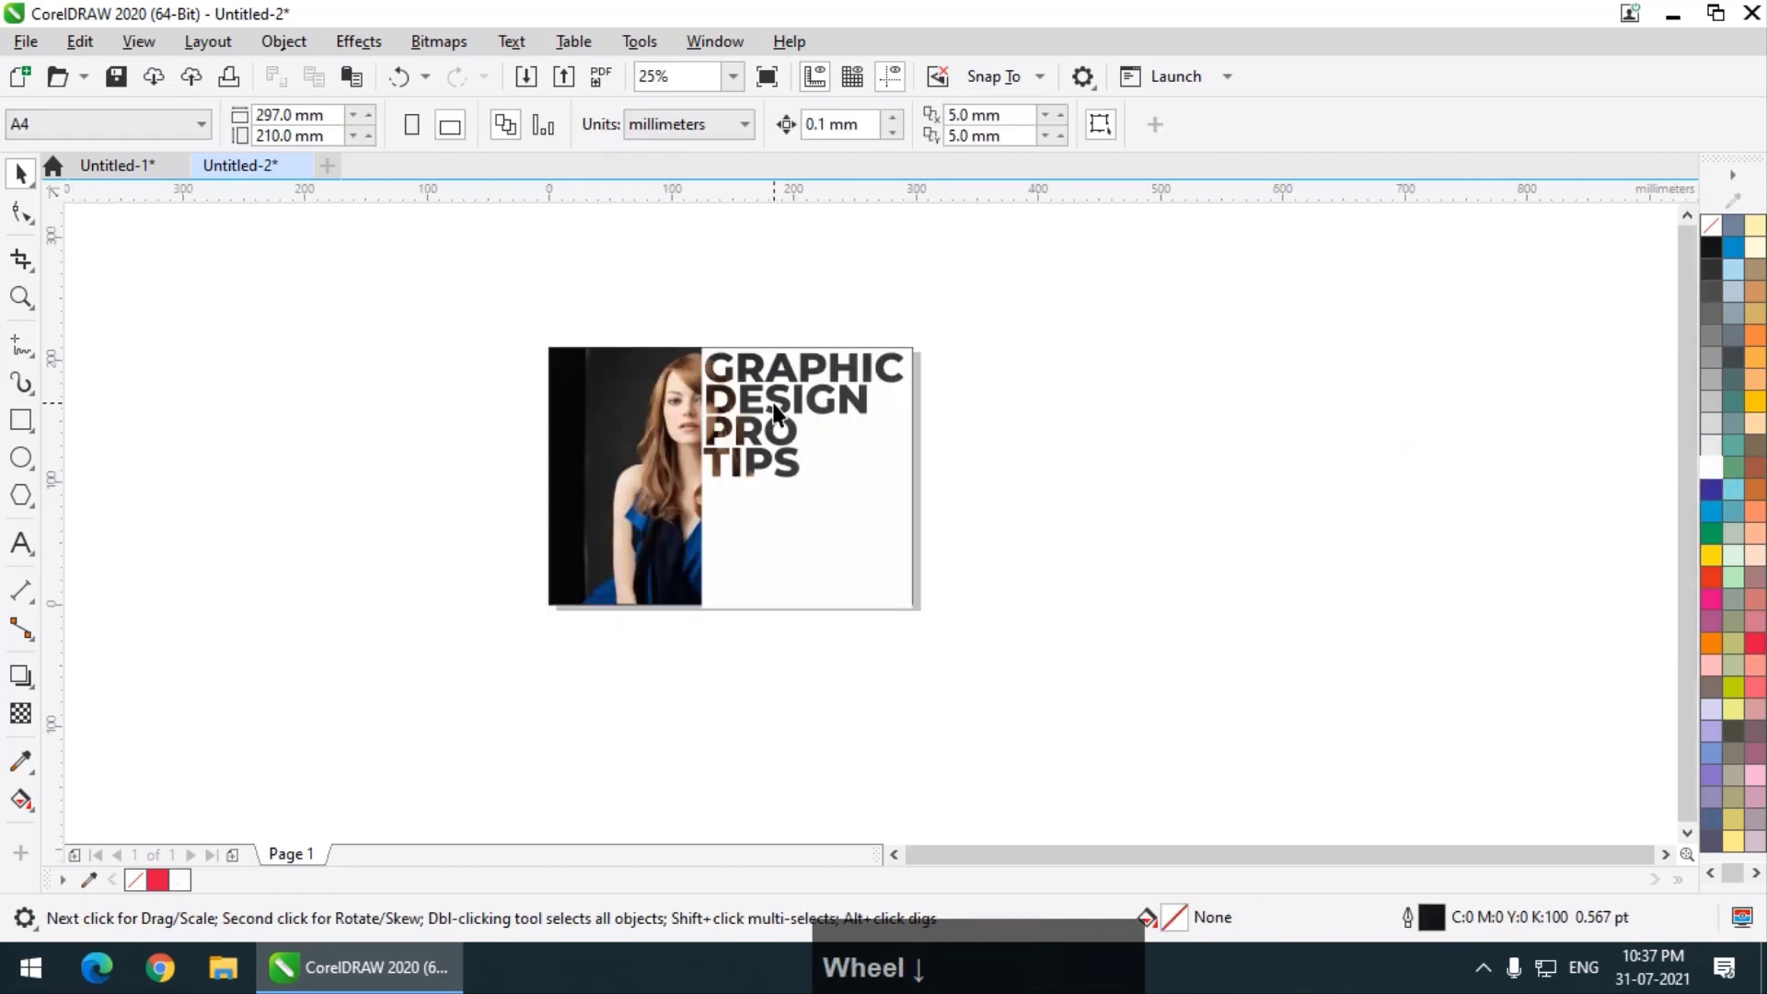
# - Enlarge the portrait photo inside its PowerClip frame to about 557 × 313 mm and finish editing the contents
pyautogui.press('F4')
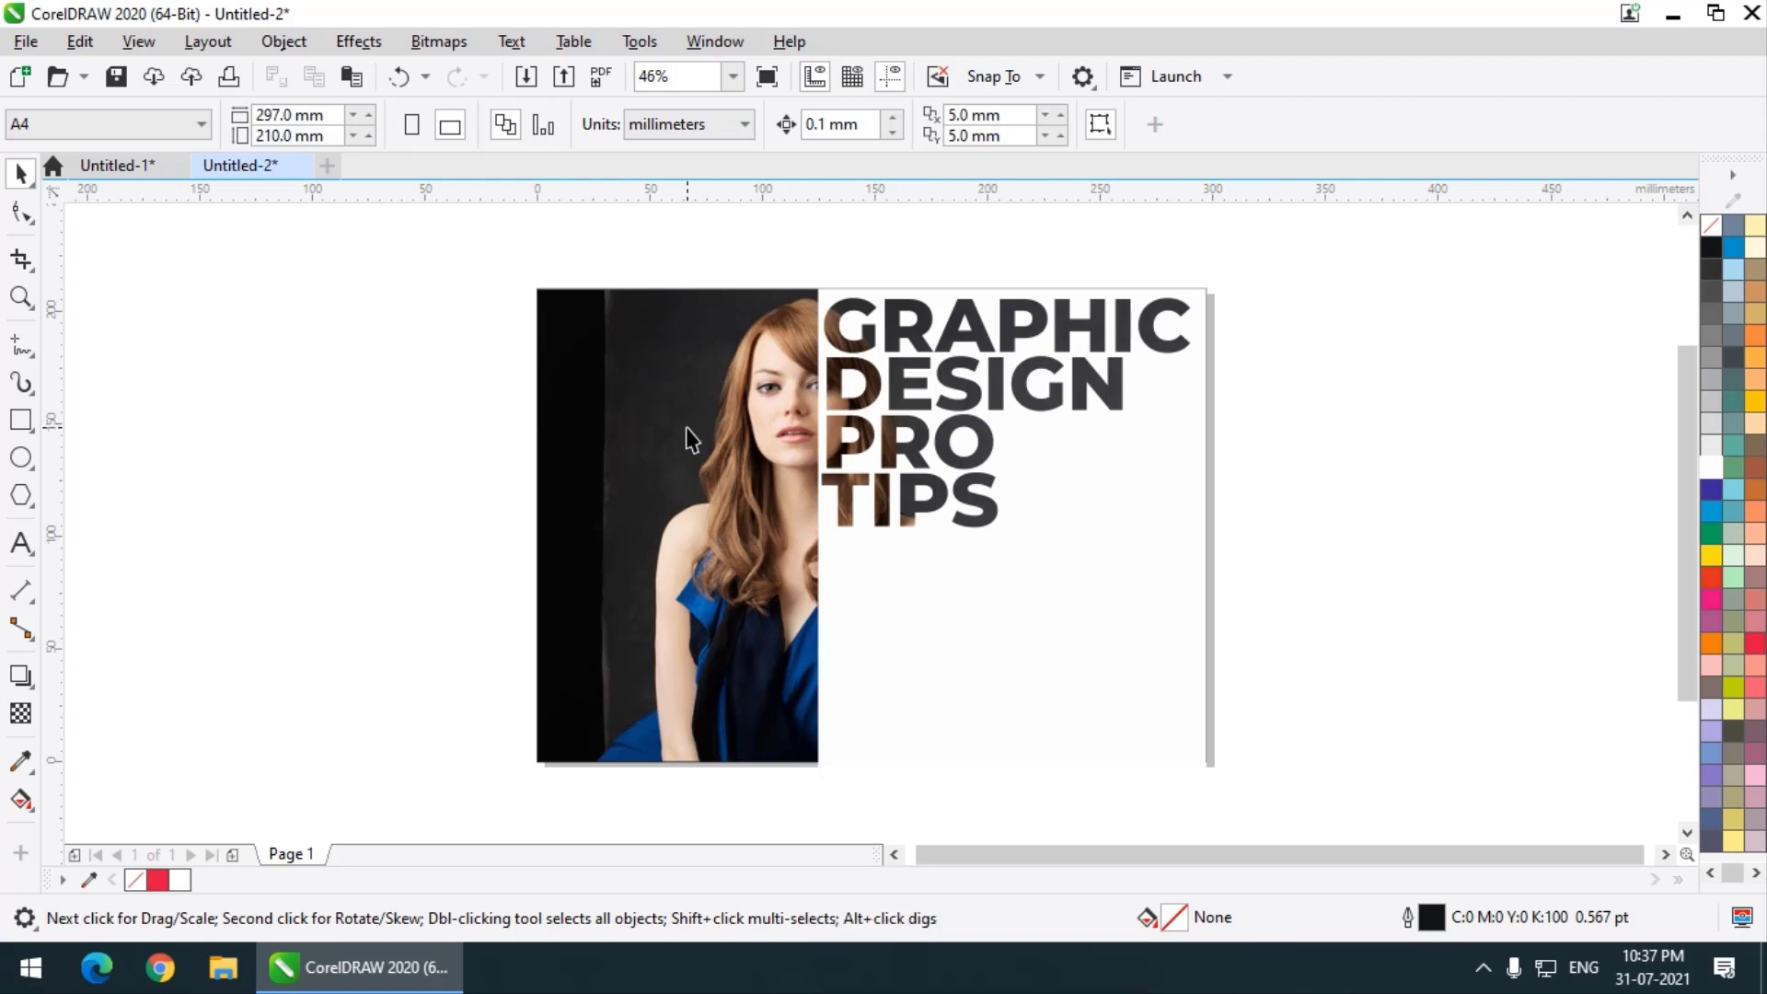
pyautogui.doubleClick(678, 495)
pyautogui.click(678, 495)
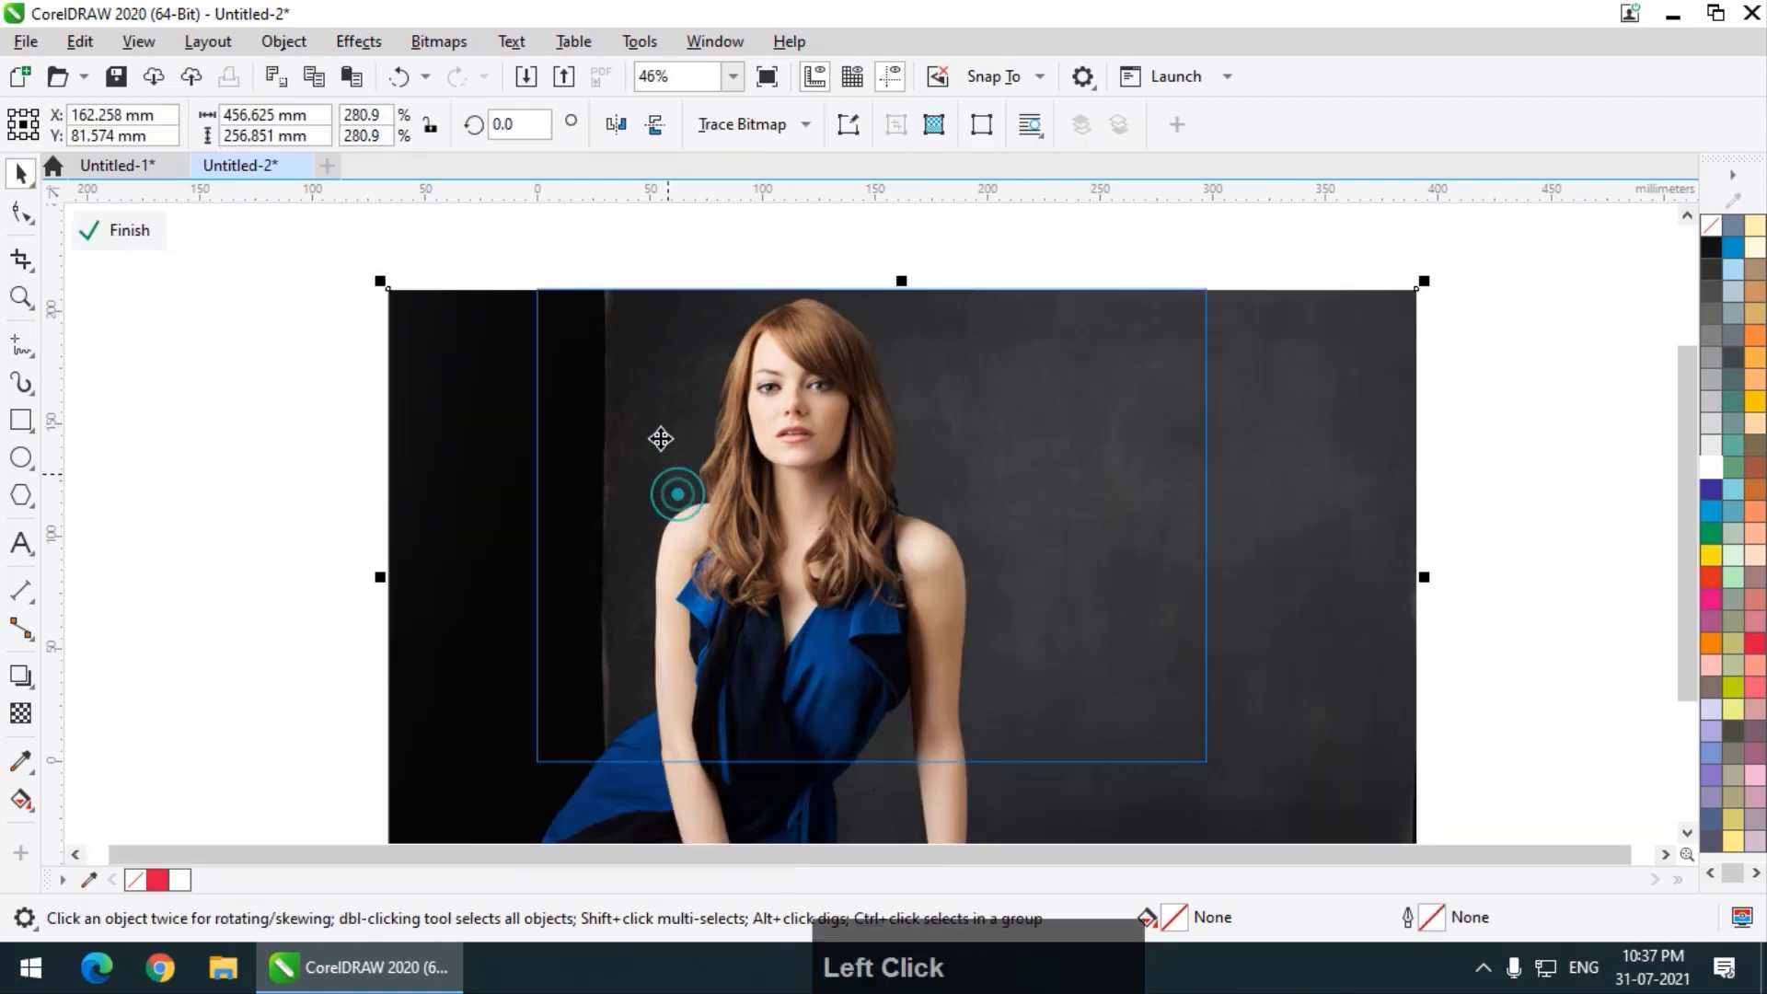
pyautogui.scroll(-2, 638, 372)
pyautogui.moveTo(1063, 646); pyautogui.dragTo(1191, 726)
pyautogui.press('ctrl')
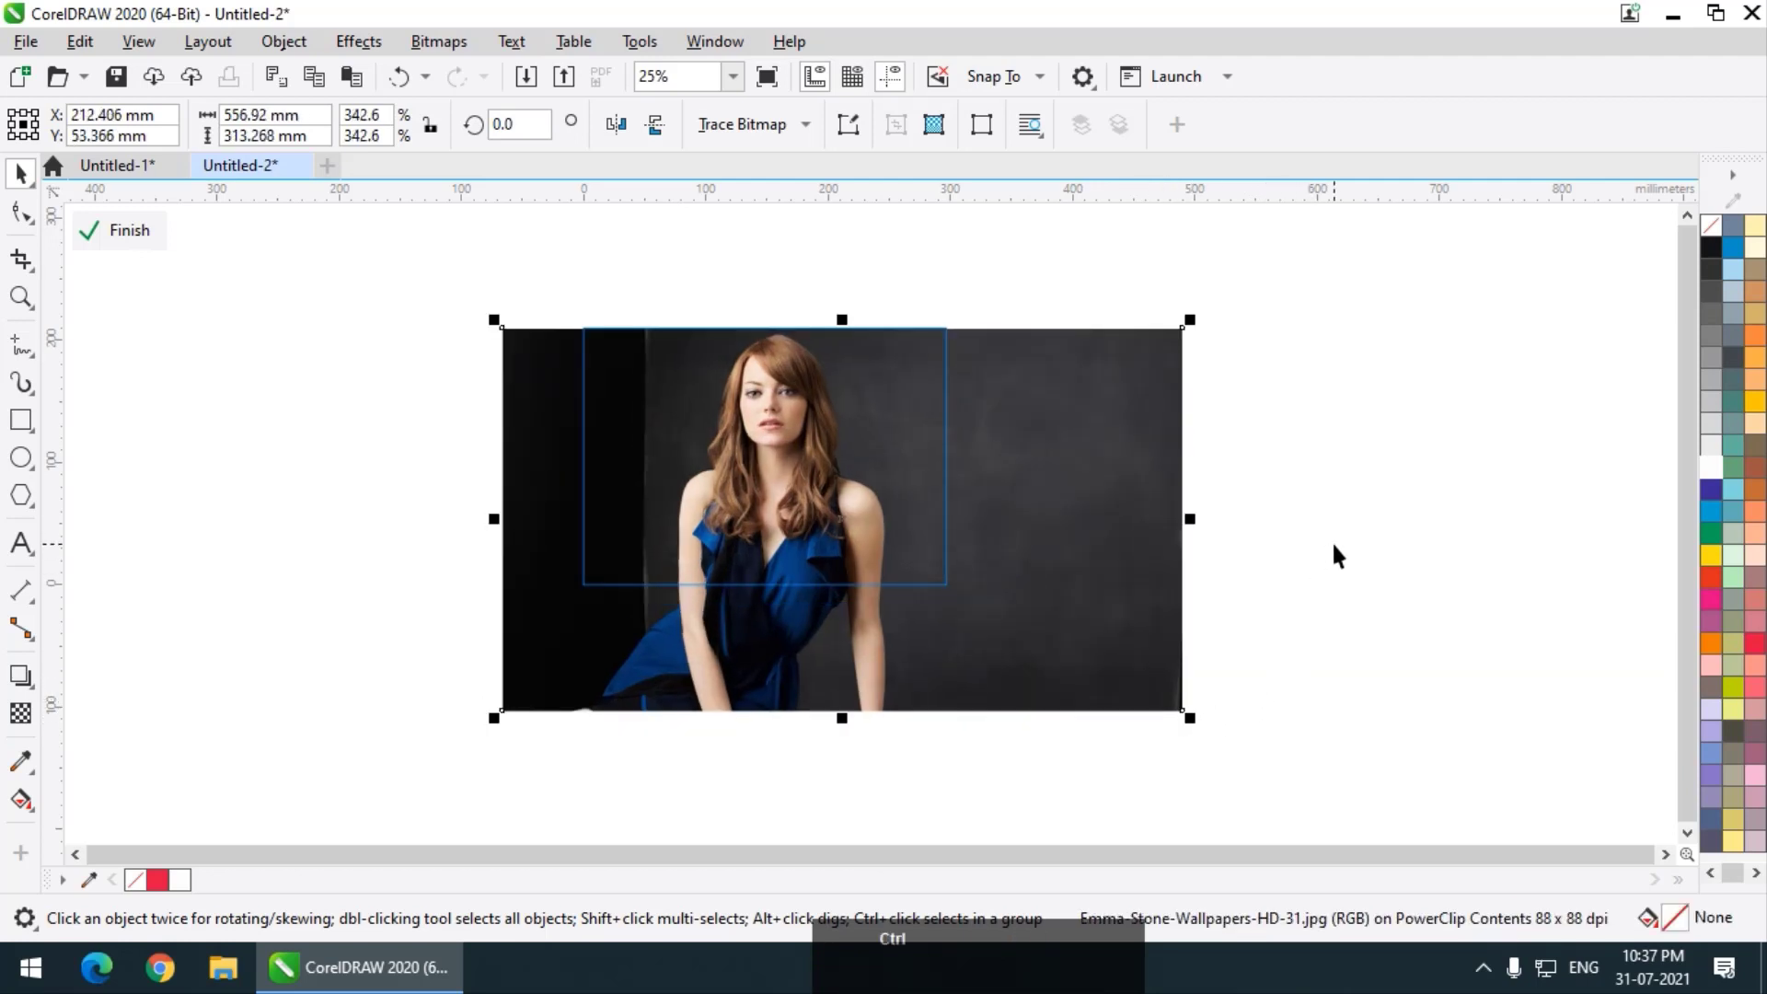
pyautogui.keyDown('ctrl'); pyautogui.click(1332, 541); pyautogui.keyUp('ctrl')
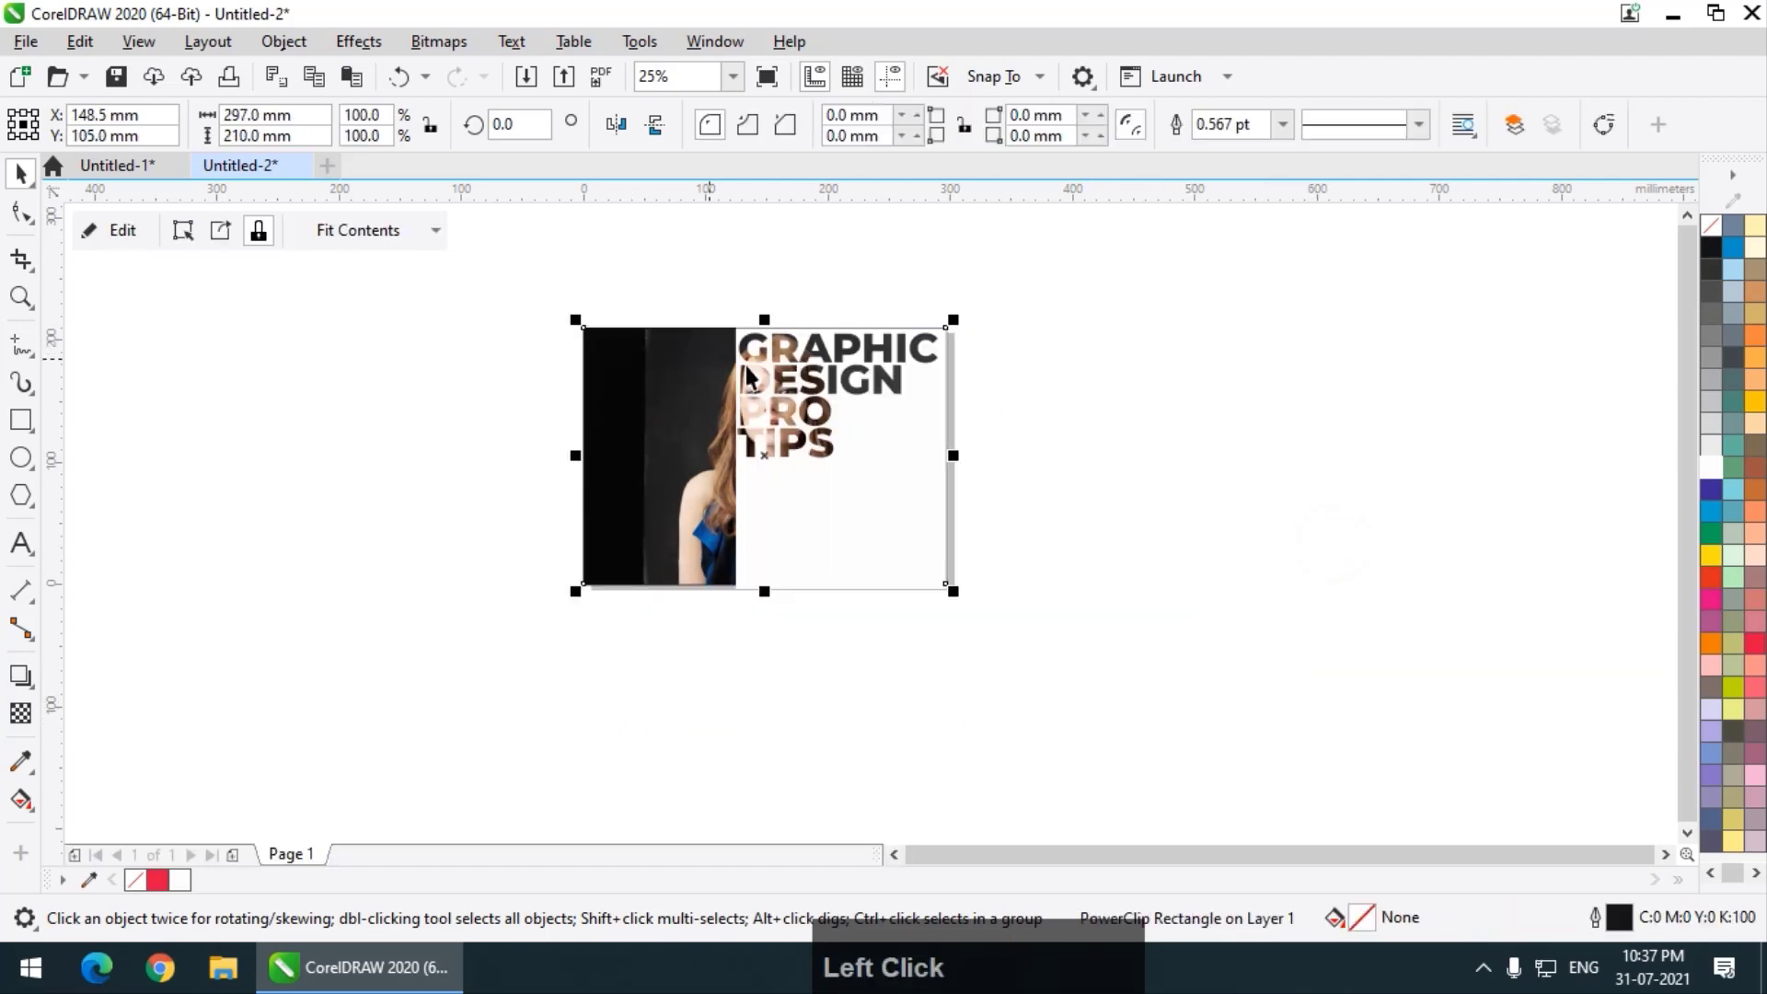
pyautogui.scroll(1, 747, 368)
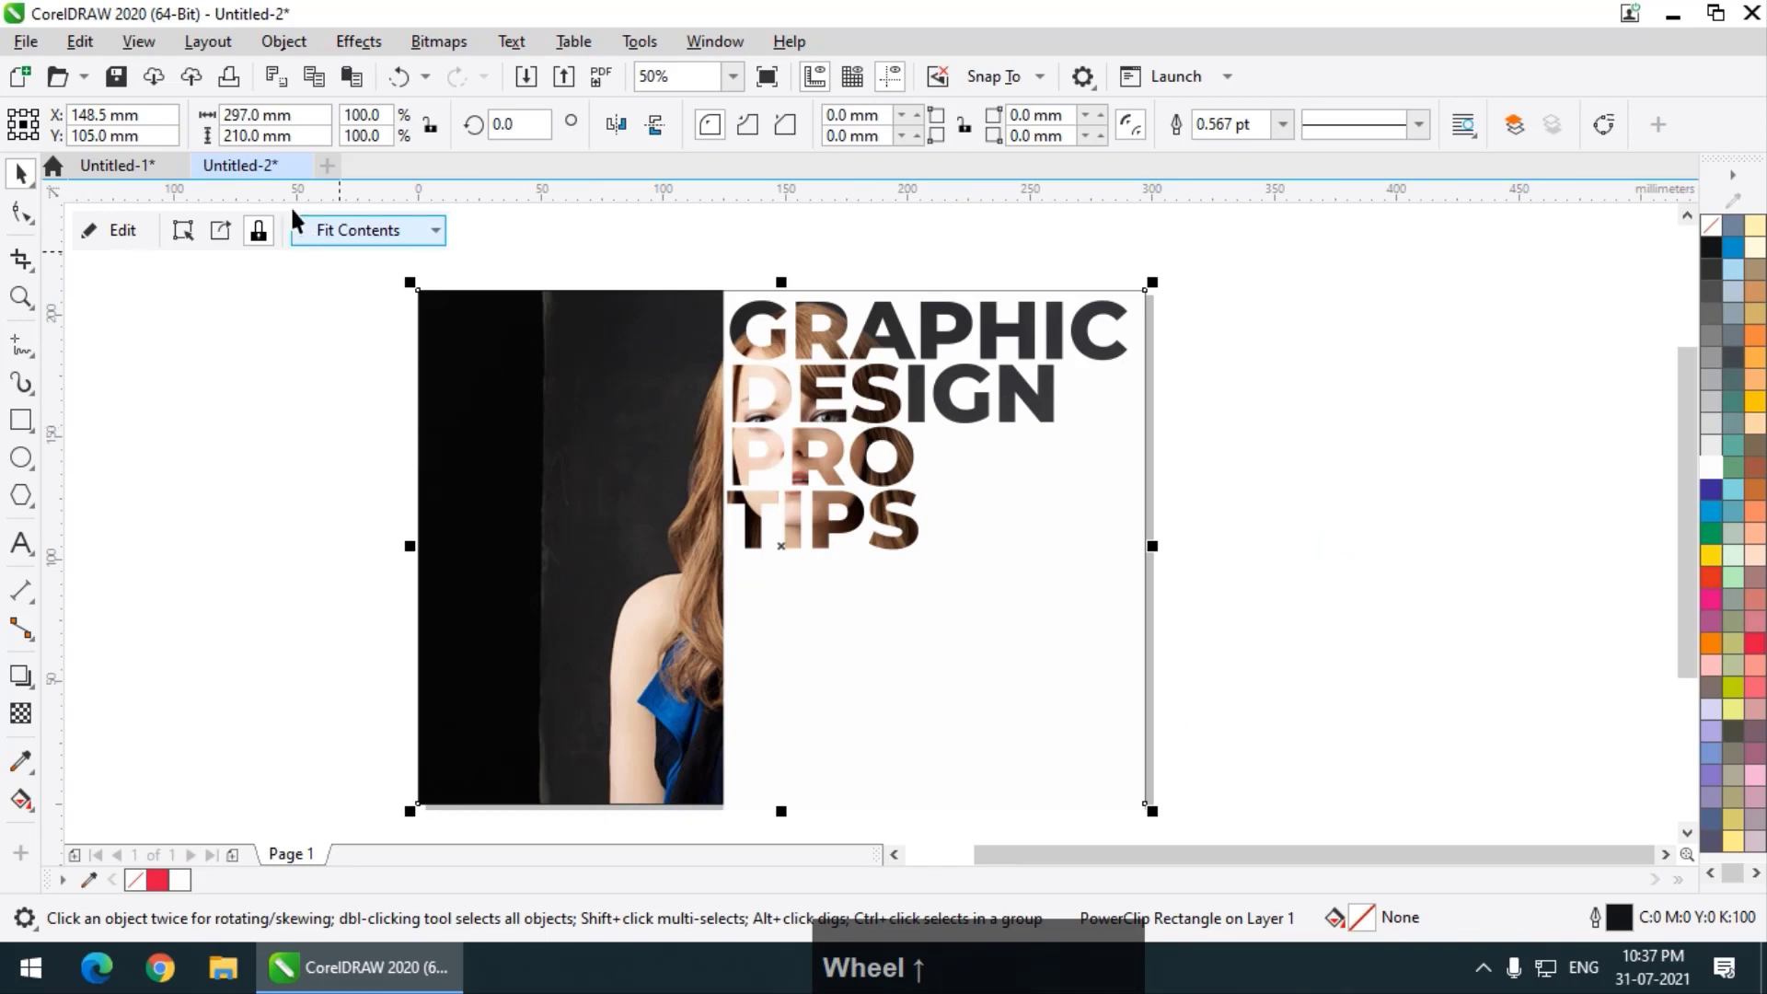
# - Compare with the Untitled-1 design, then shift the photo left inside its PowerClip frame to about X 200.9 mm
pyautogui.click(138, 168)
pyautogui.click(241, 166)
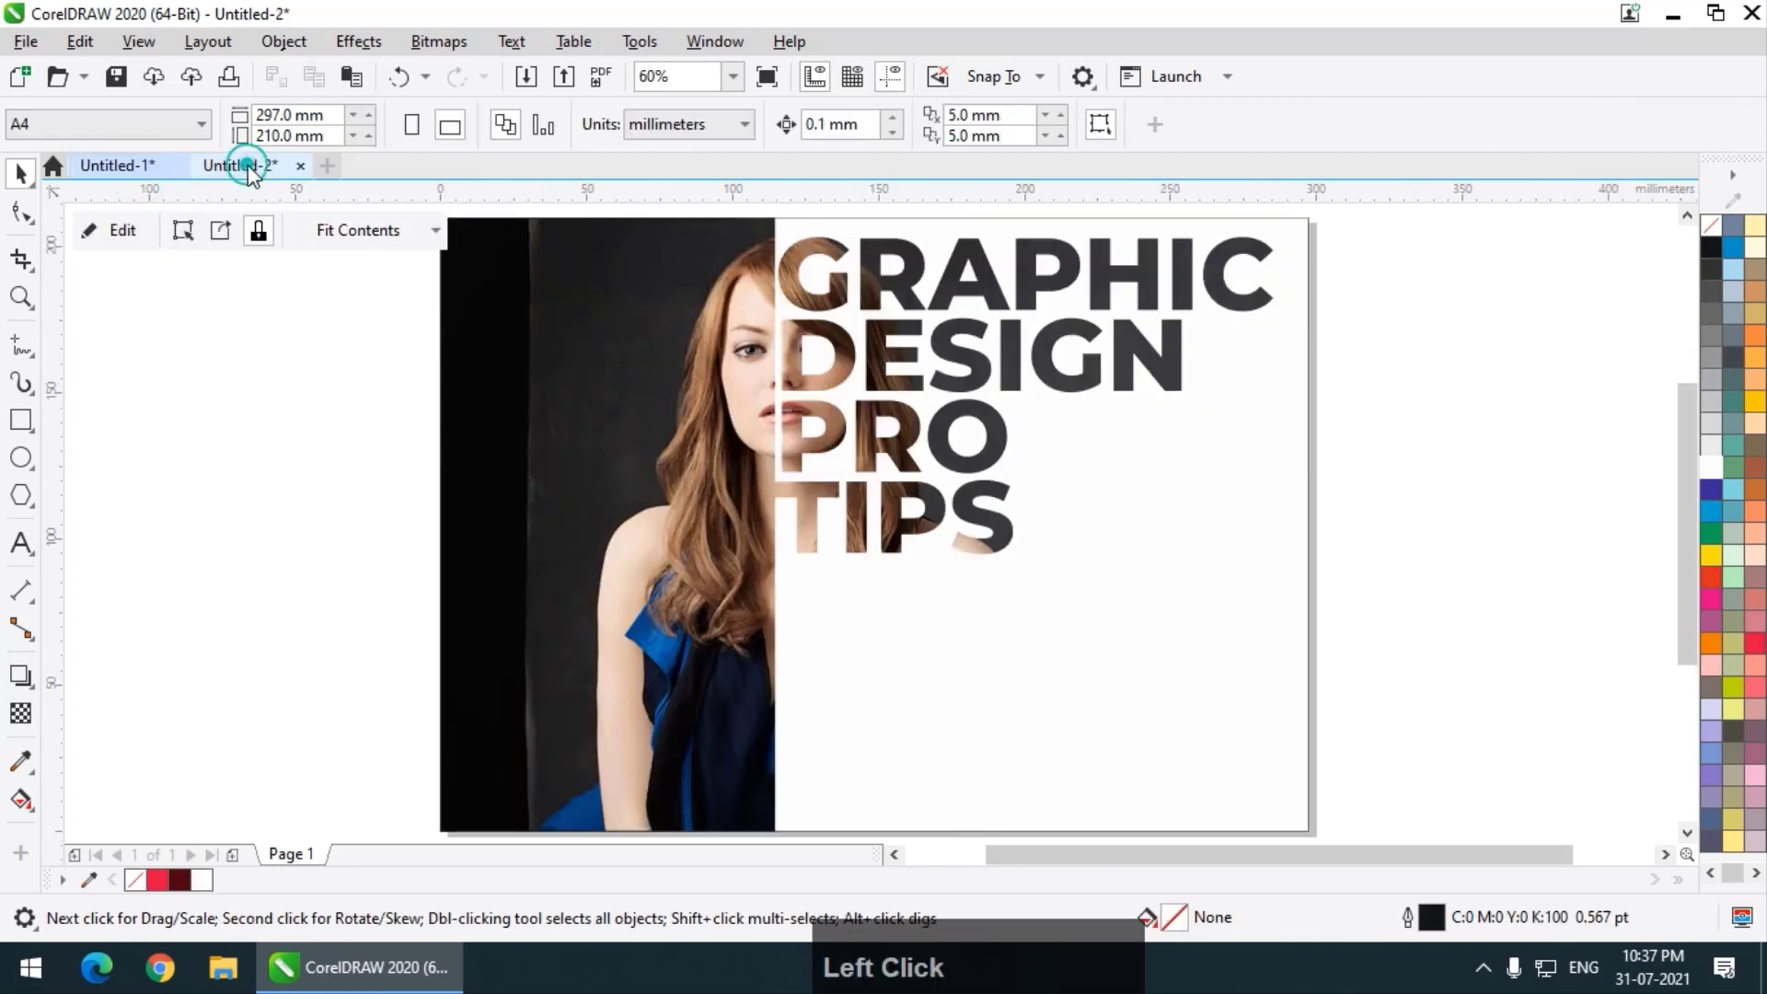
pyautogui.doubleClick(624, 458)
pyautogui.click(628, 458)
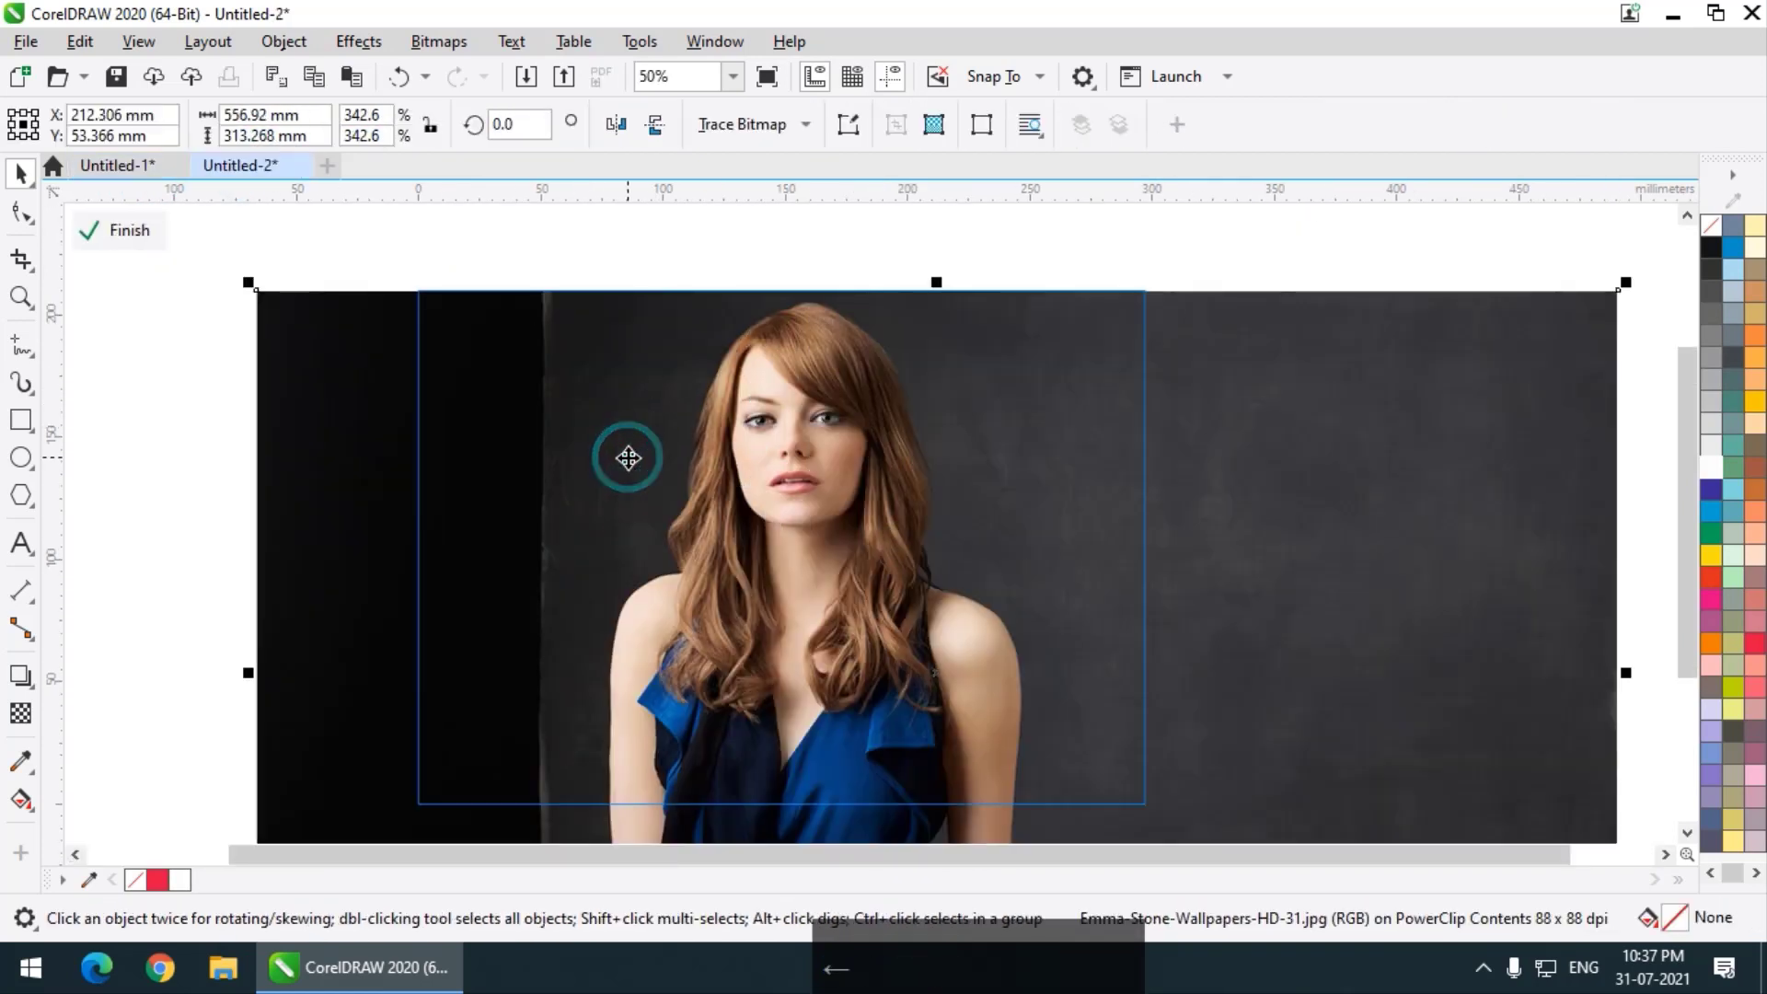
pyautogui.press('Left')
pyautogui.press('Left')
pyautogui.press('Left')
pyautogui.press('Left')
pyautogui.press('Left')
pyautogui.press('Left')
pyautogui.press('Left')
pyautogui.press('Left')
pyautogui.press('Left')
pyautogui.press('Left')
pyautogui.press('Left')
pyautogui.press('Left')
pyautogui.press('Left')
pyautogui.press('Left')
pyautogui.press('Left')
pyautogui.press('Left')
pyautogui.press('Left')
pyautogui.press('Left')
pyautogui.press('Left')
pyautogui.press('Left')
pyautogui.press('Left')
pyautogui.press('Left')
pyautogui.press('Left')
pyautogui.press('Left')
pyautogui.press('Left')
pyautogui.press('Left')
pyautogui.press('Left')
pyautogui.press('Left')
pyautogui.press('Left')
pyautogui.press('Left')
pyautogui.press('Left')
pyautogui.press('Left')
pyautogui.press('Left')
pyautogui.press('Left')
pyautogui.press('Left')
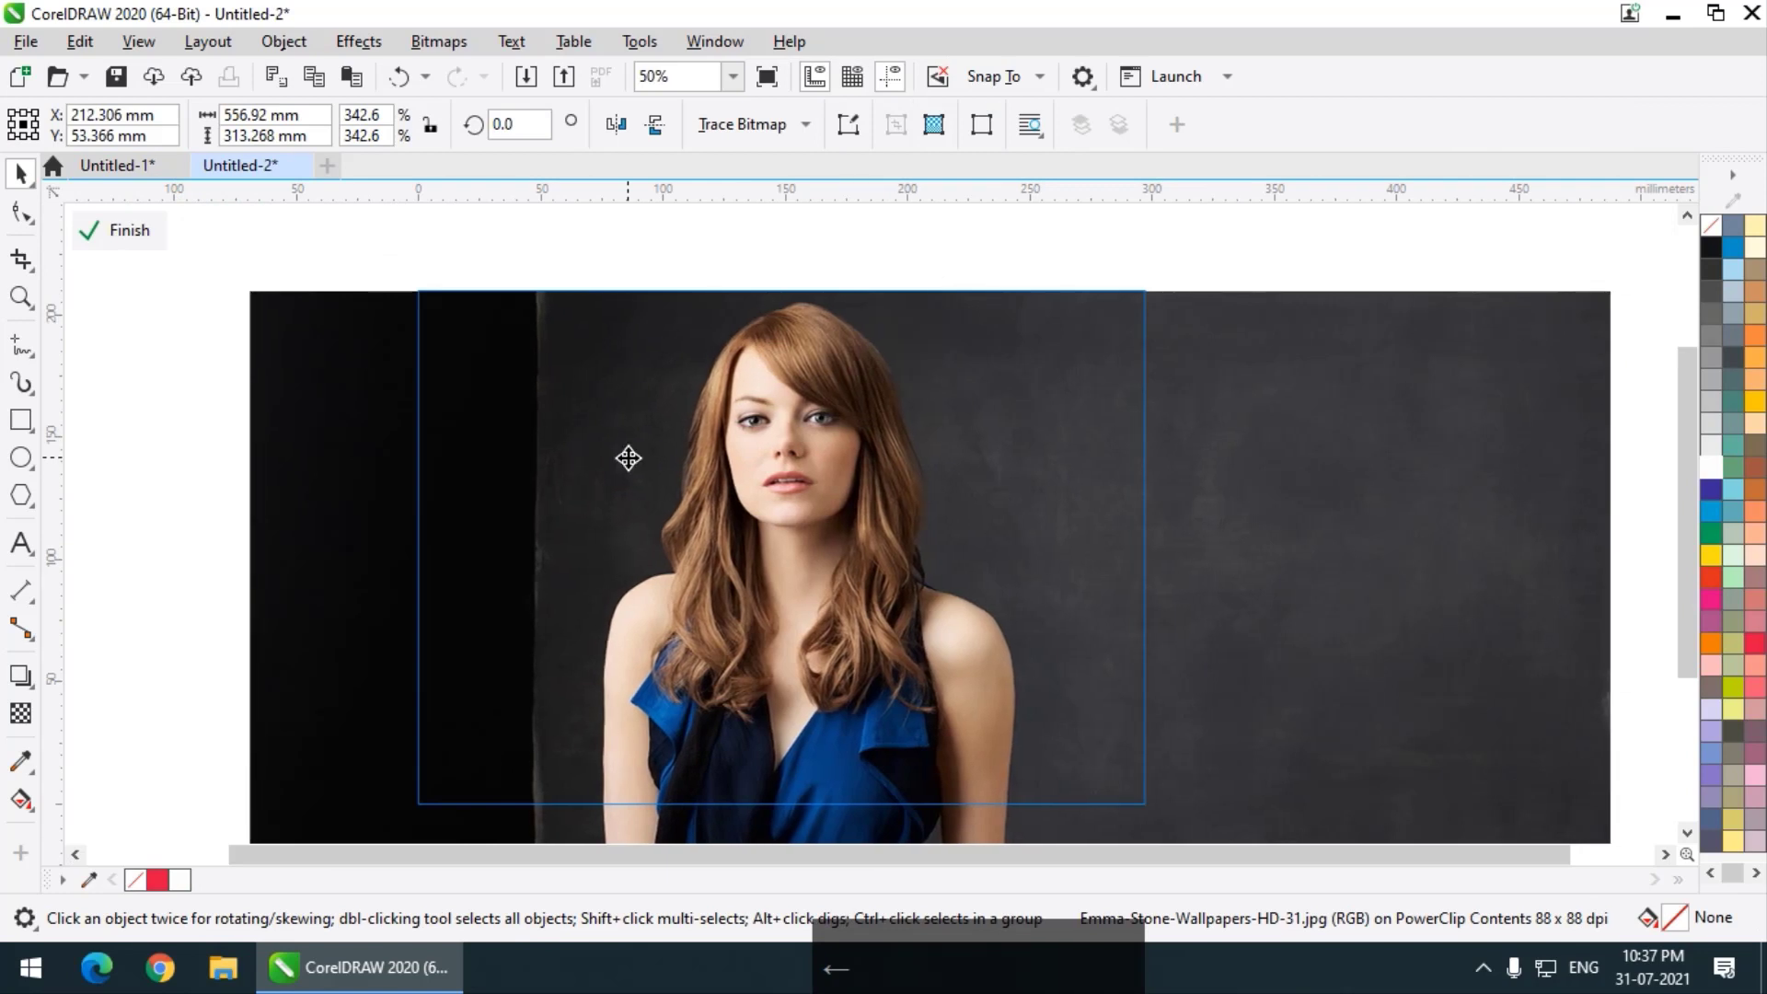
pyautogui.moveTo(832, 493); pyautogui.dragTo(812, 493)
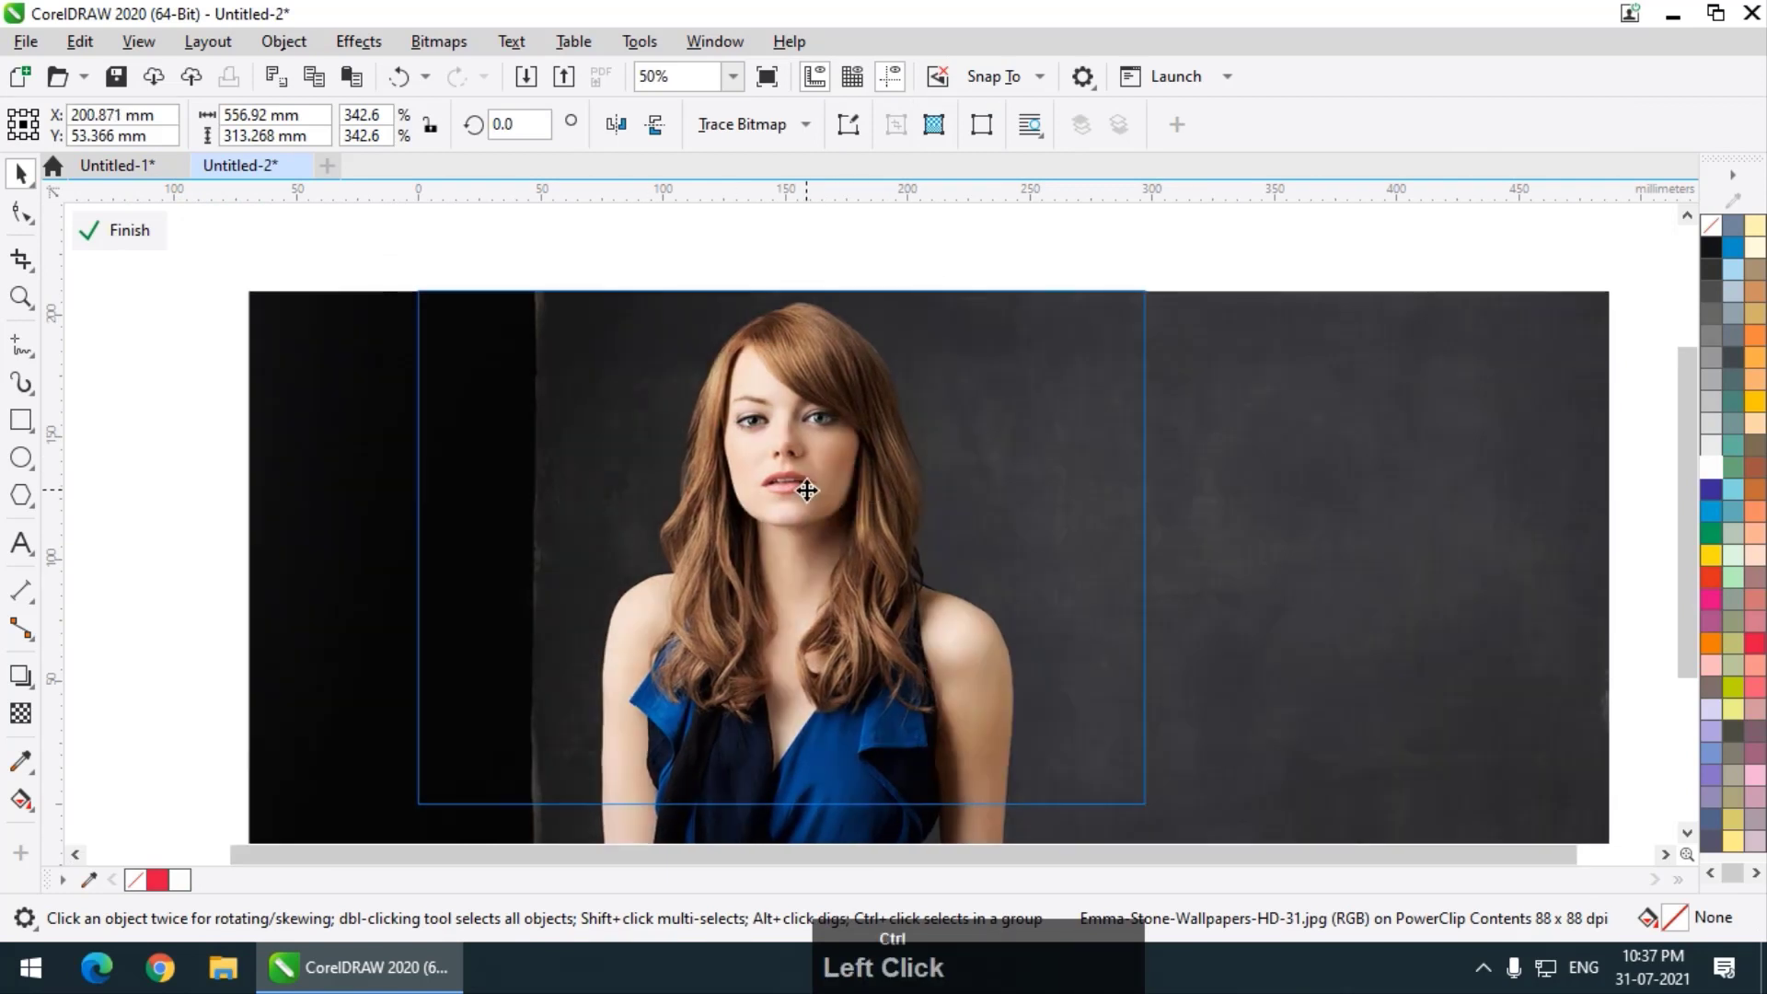
pyautogui.click(1378, 483)
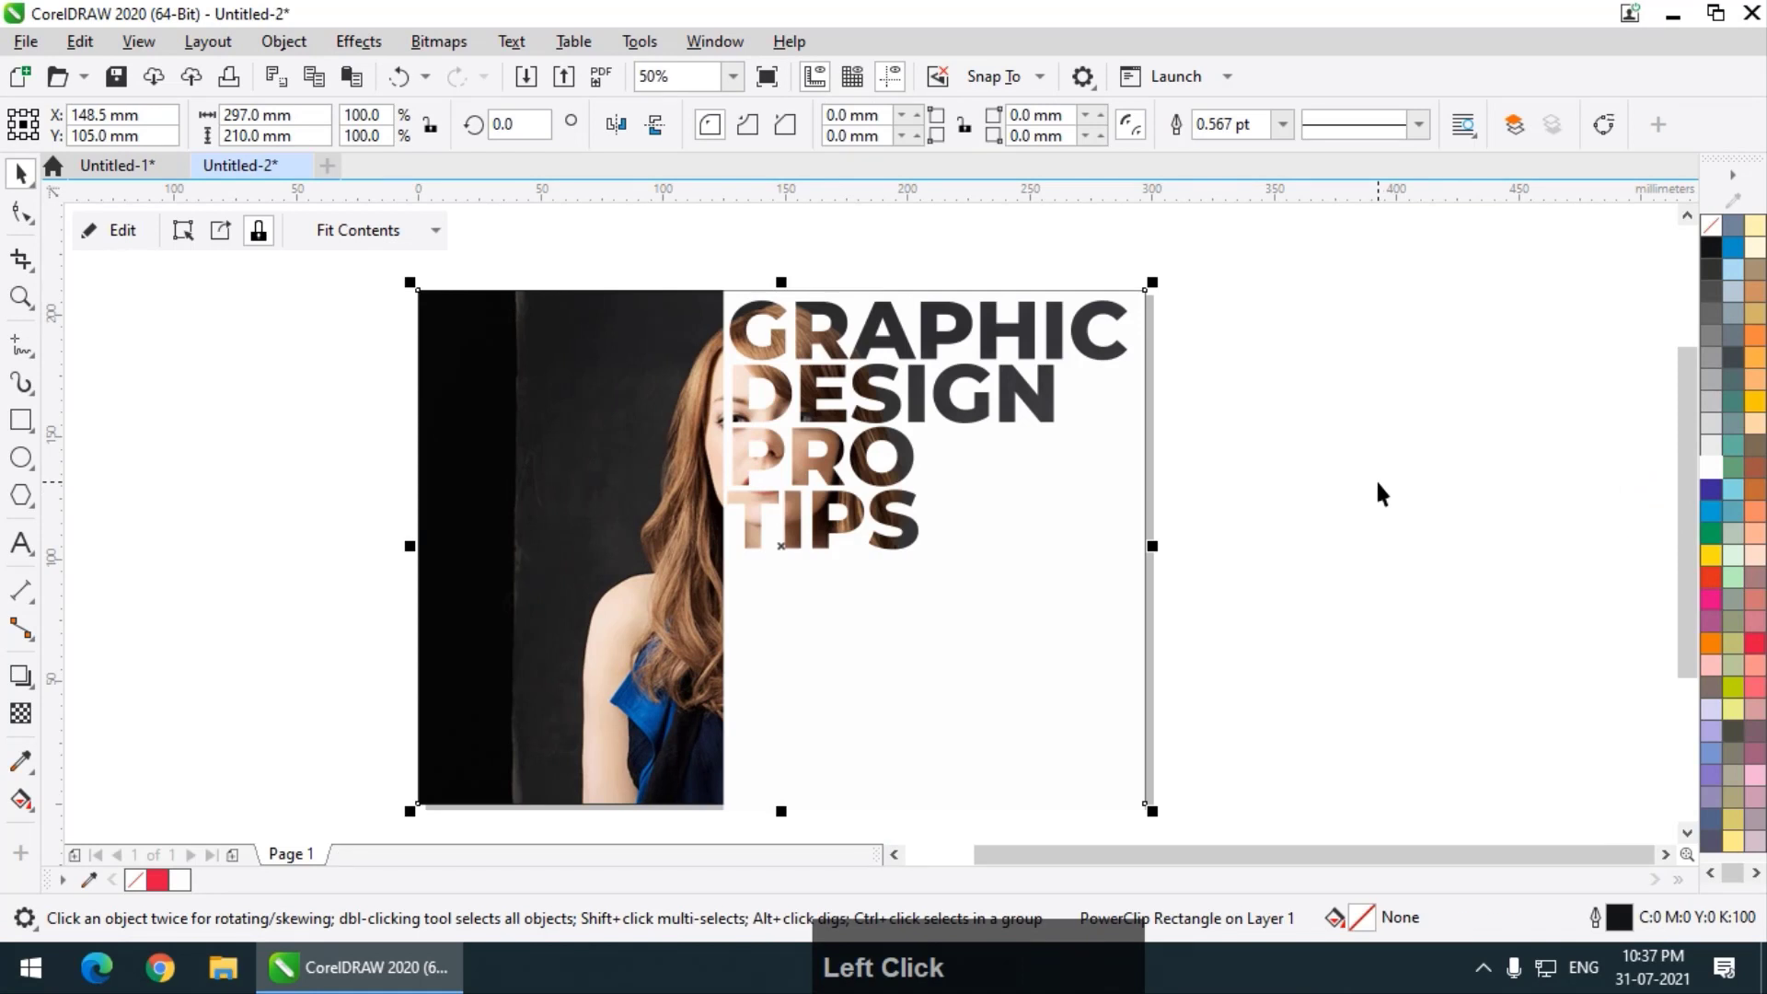
pyautogui.click(1377, 482)
# - Scale the photo down slightly inside its PowerClip frame, anchored at its upper-left corner, and compare the result with the Untitled-1 design
pyautogui.click(117, 166)
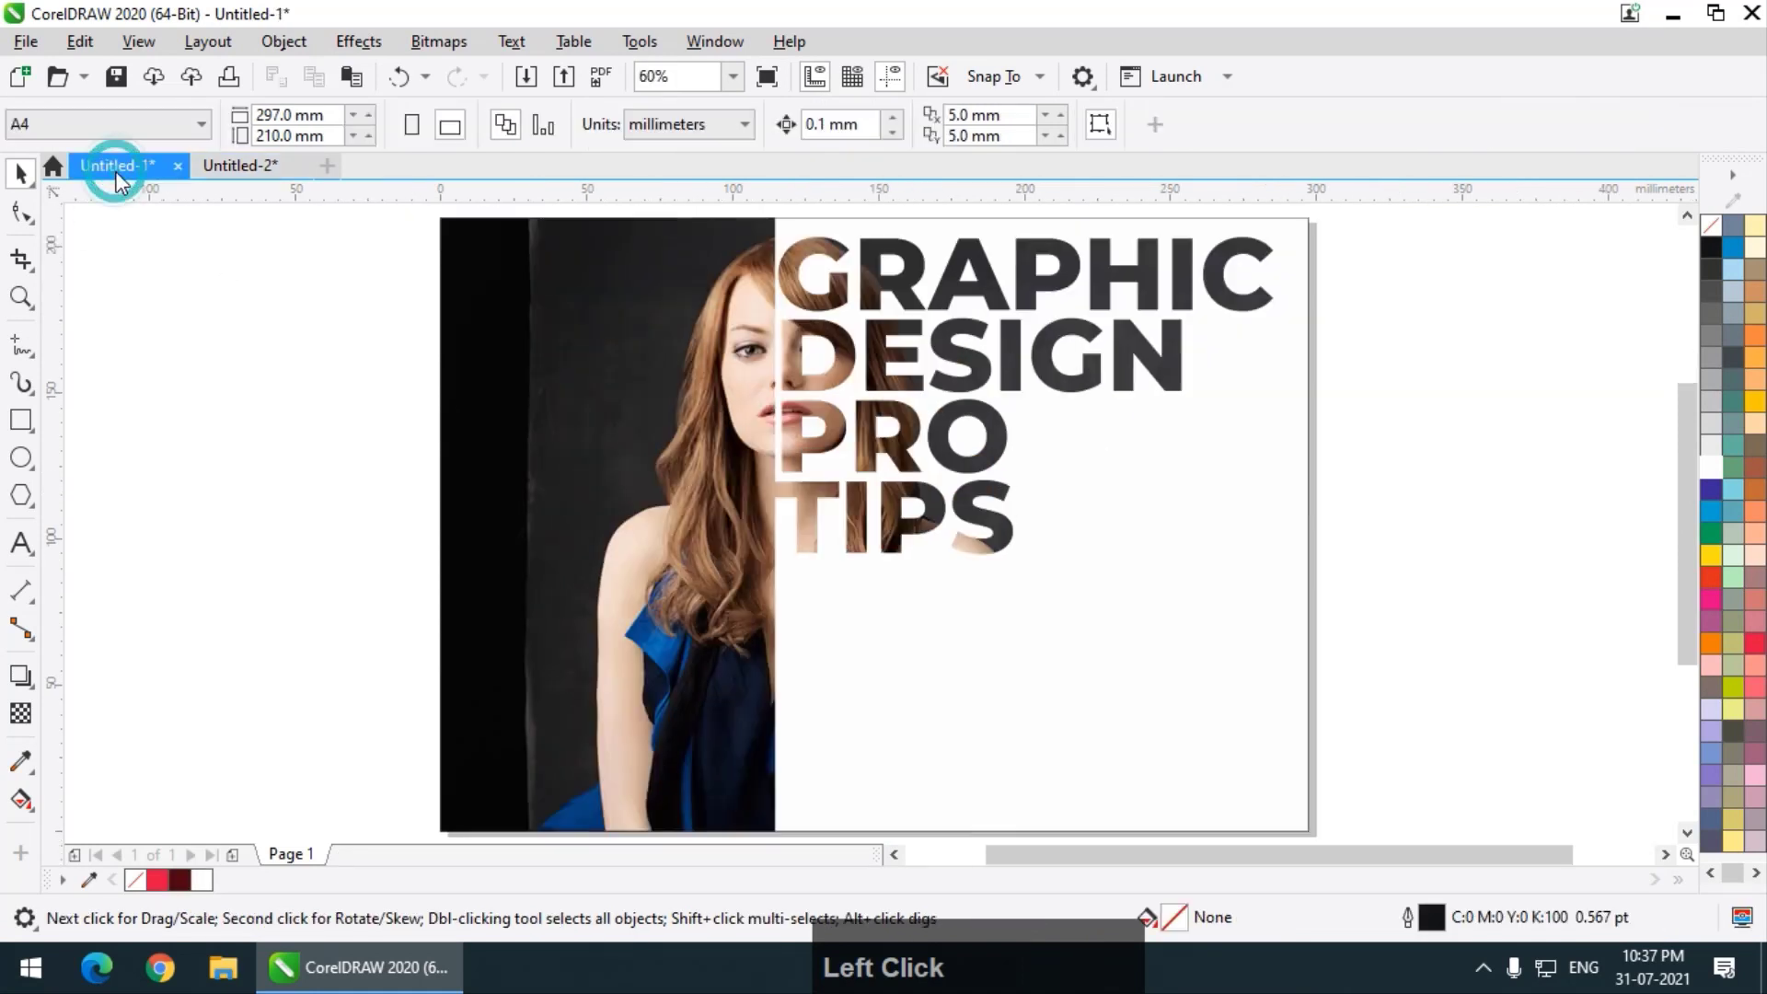
pyautogui.click(241, 166)
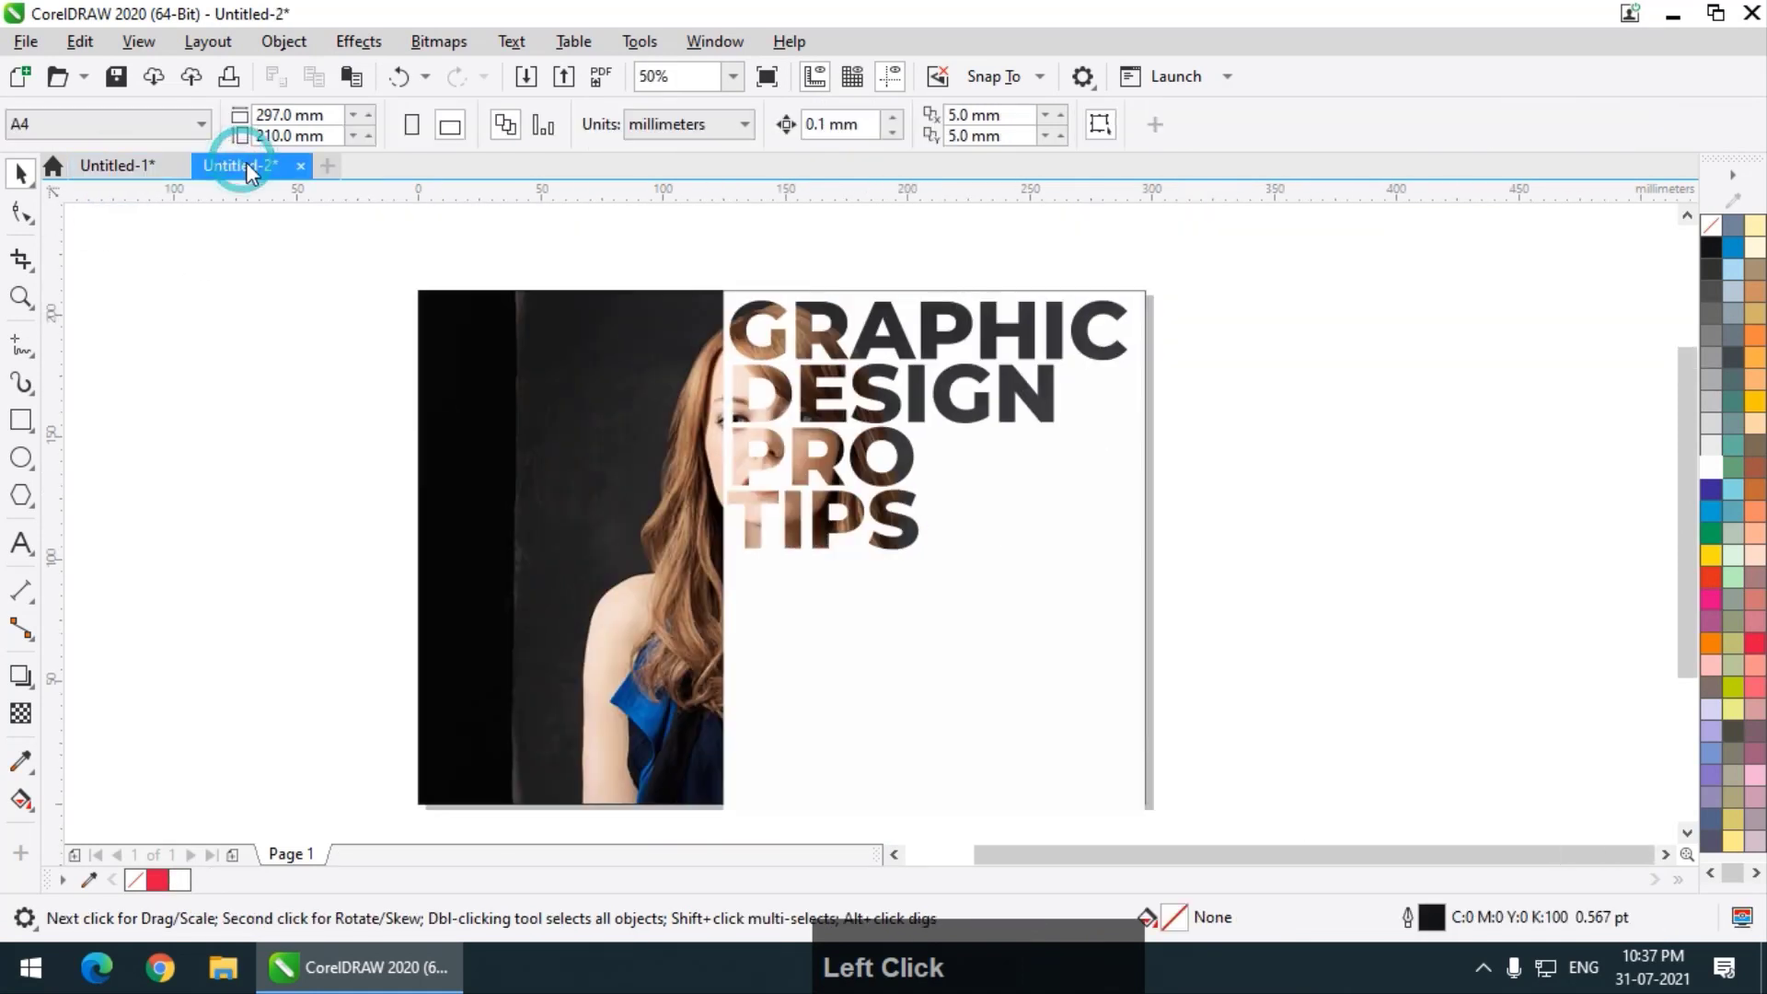
pyautogui.doubleClick(623, 526)
pyautogui.click(704, 549)
pyautogui.scroll(-1, 604, 410)
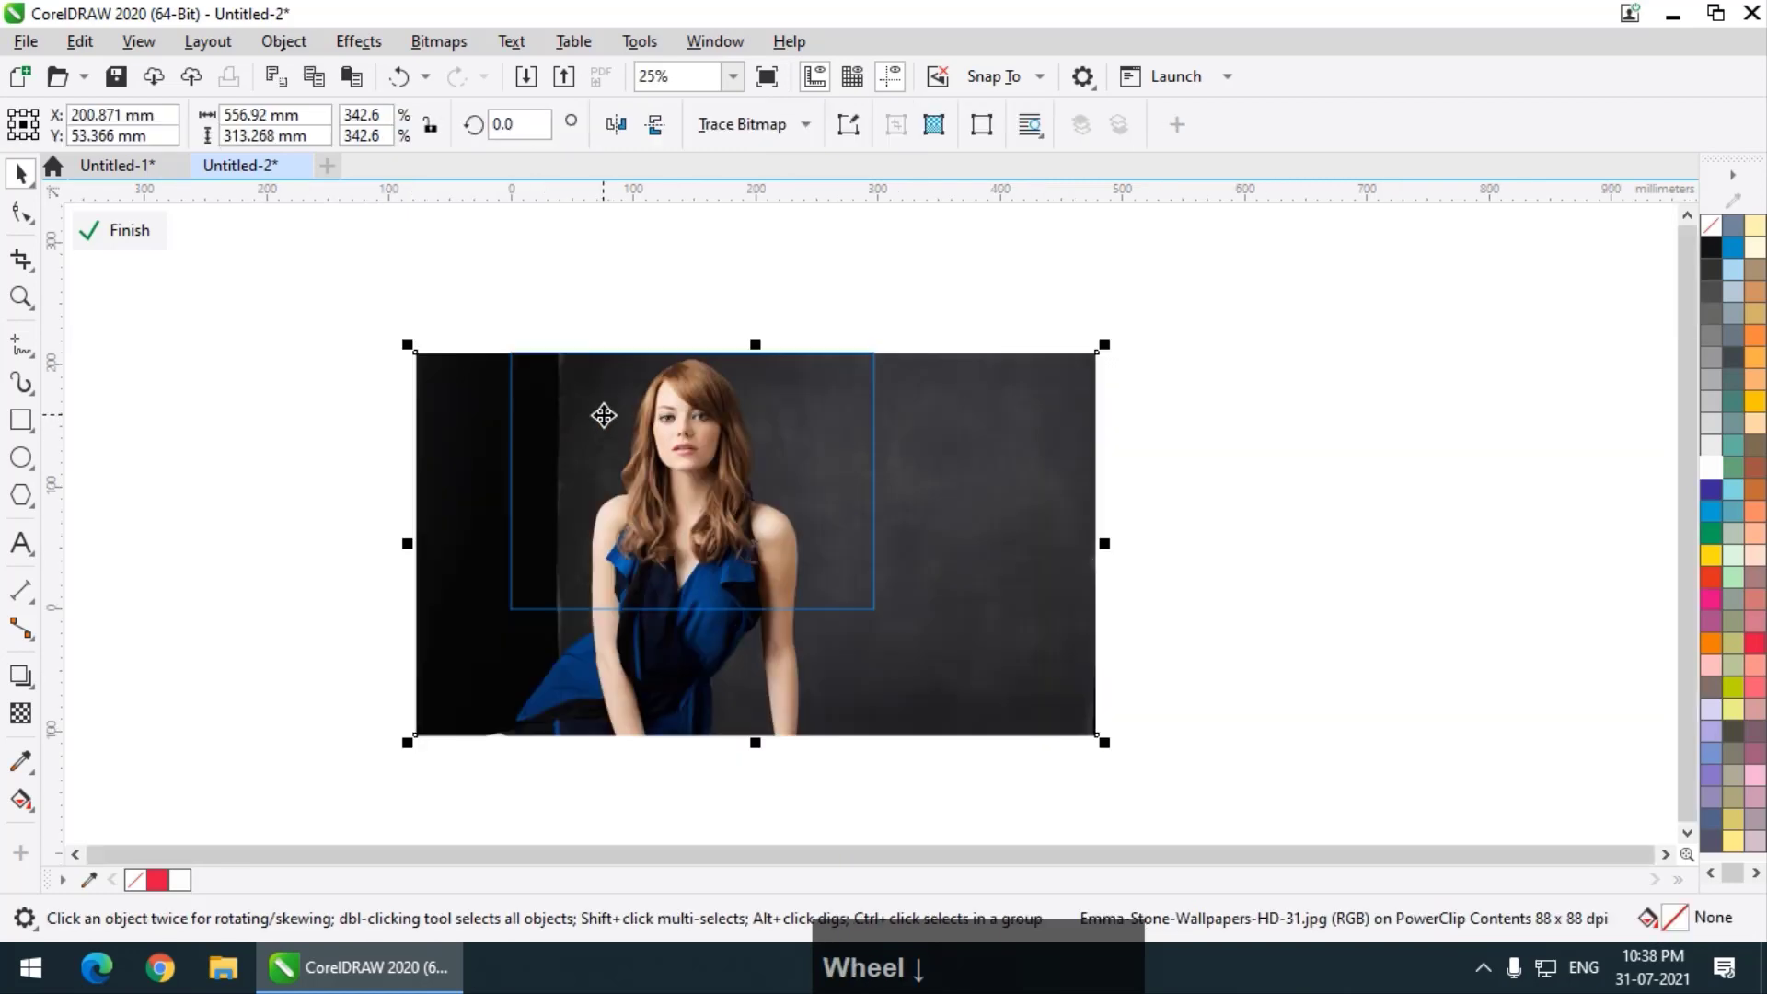
pyautogui.scroll(1, 694, 473)
pyautogui.scroll(-1, 694, 473)
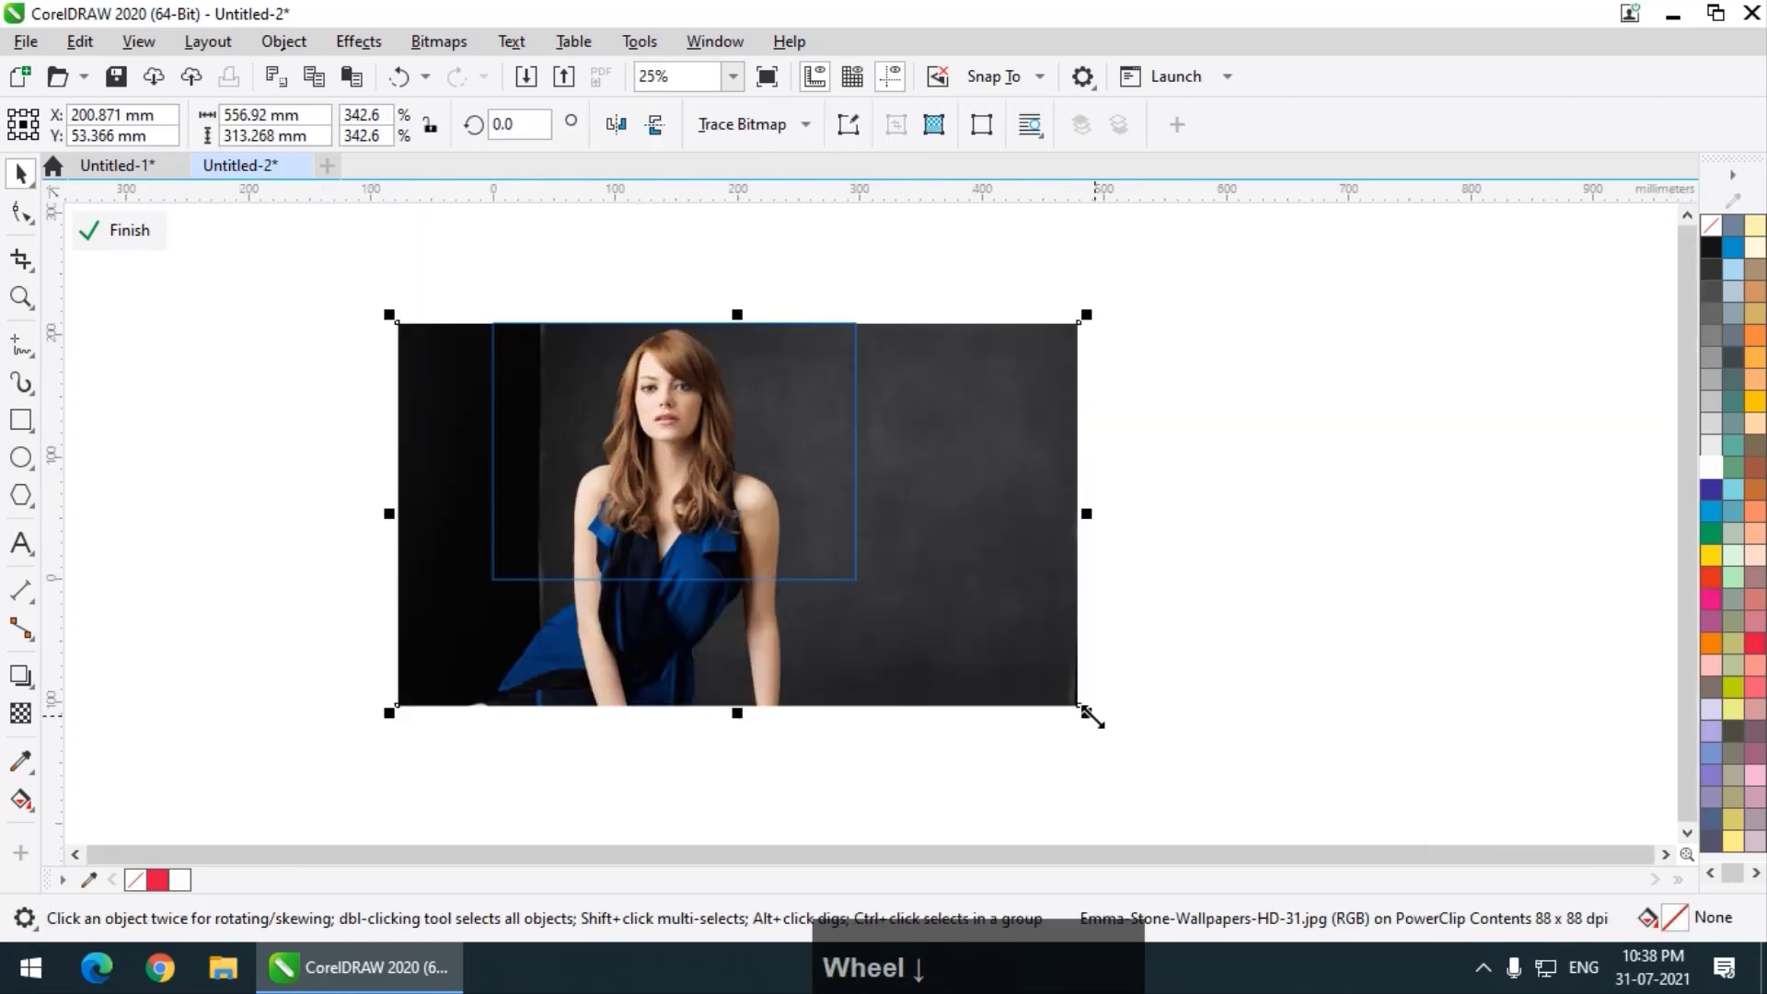
pyautogui.moveTo(1090, 713); pyautogui.dragTo(1035, 681)
pyautogui.keyDown('ctrl'); pyautogui.click(1185, 596); pyautogui.keyUp('ctrl')
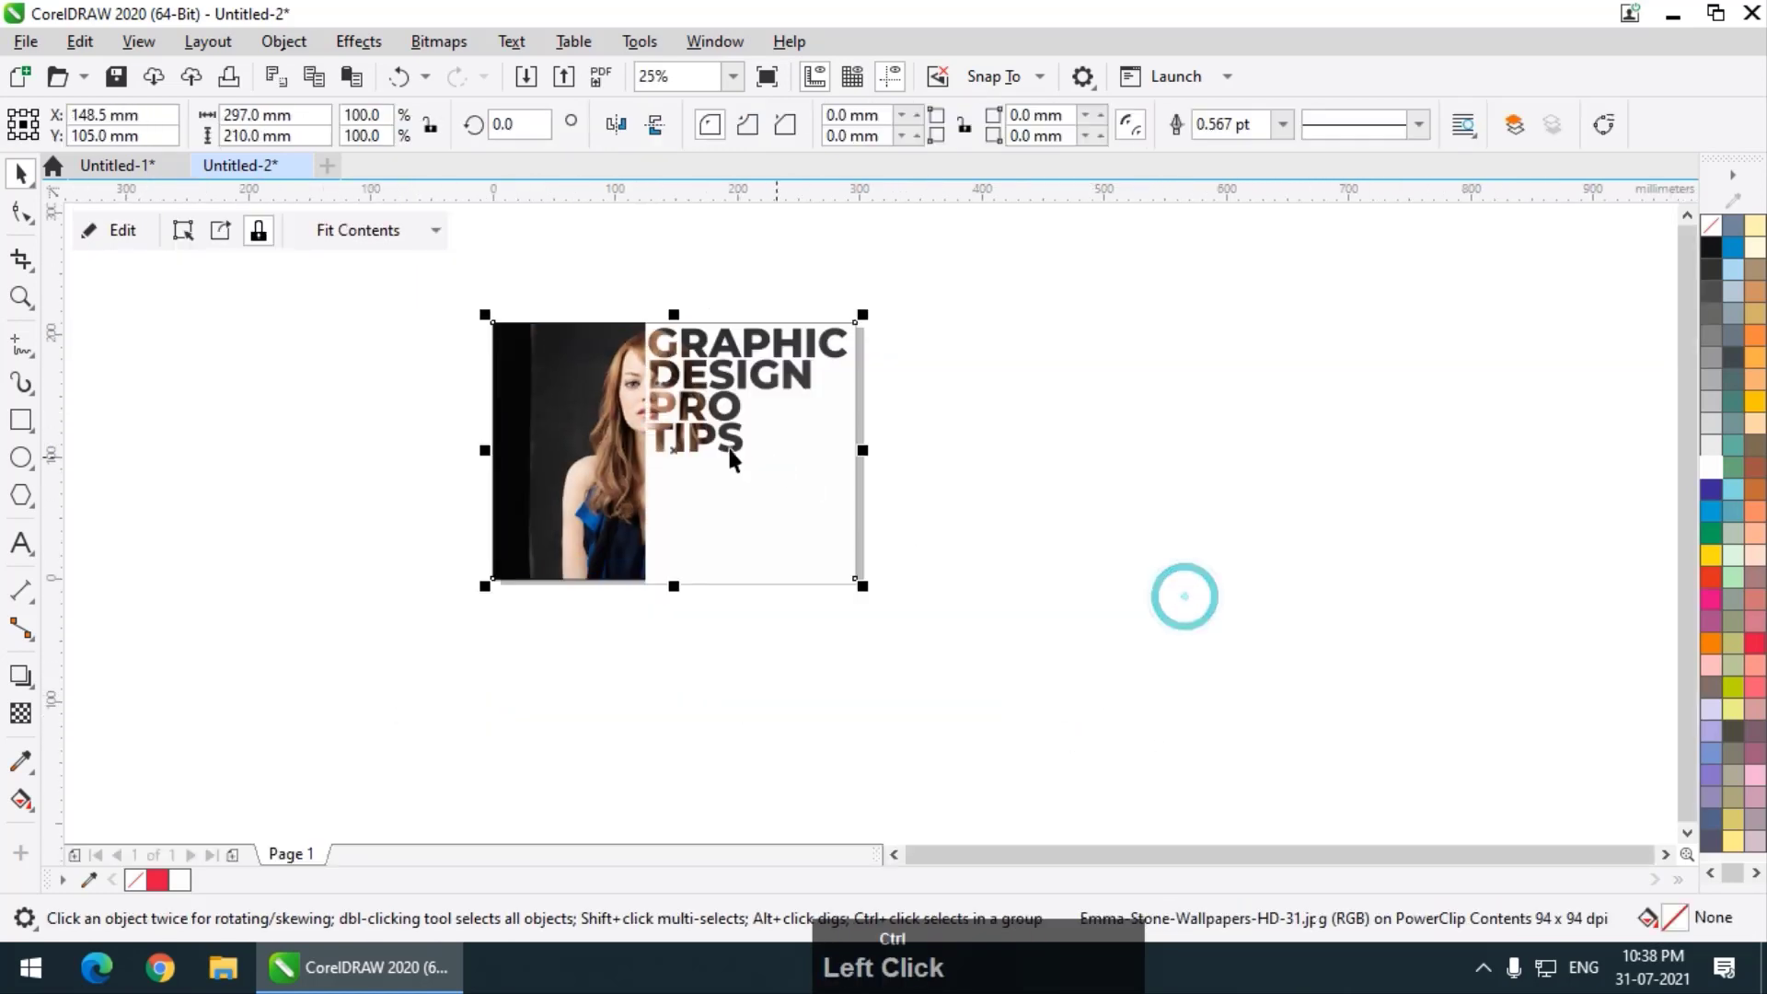
pyautogui.scroll(1, 647, 405)
pyautogui.click(138, 164)
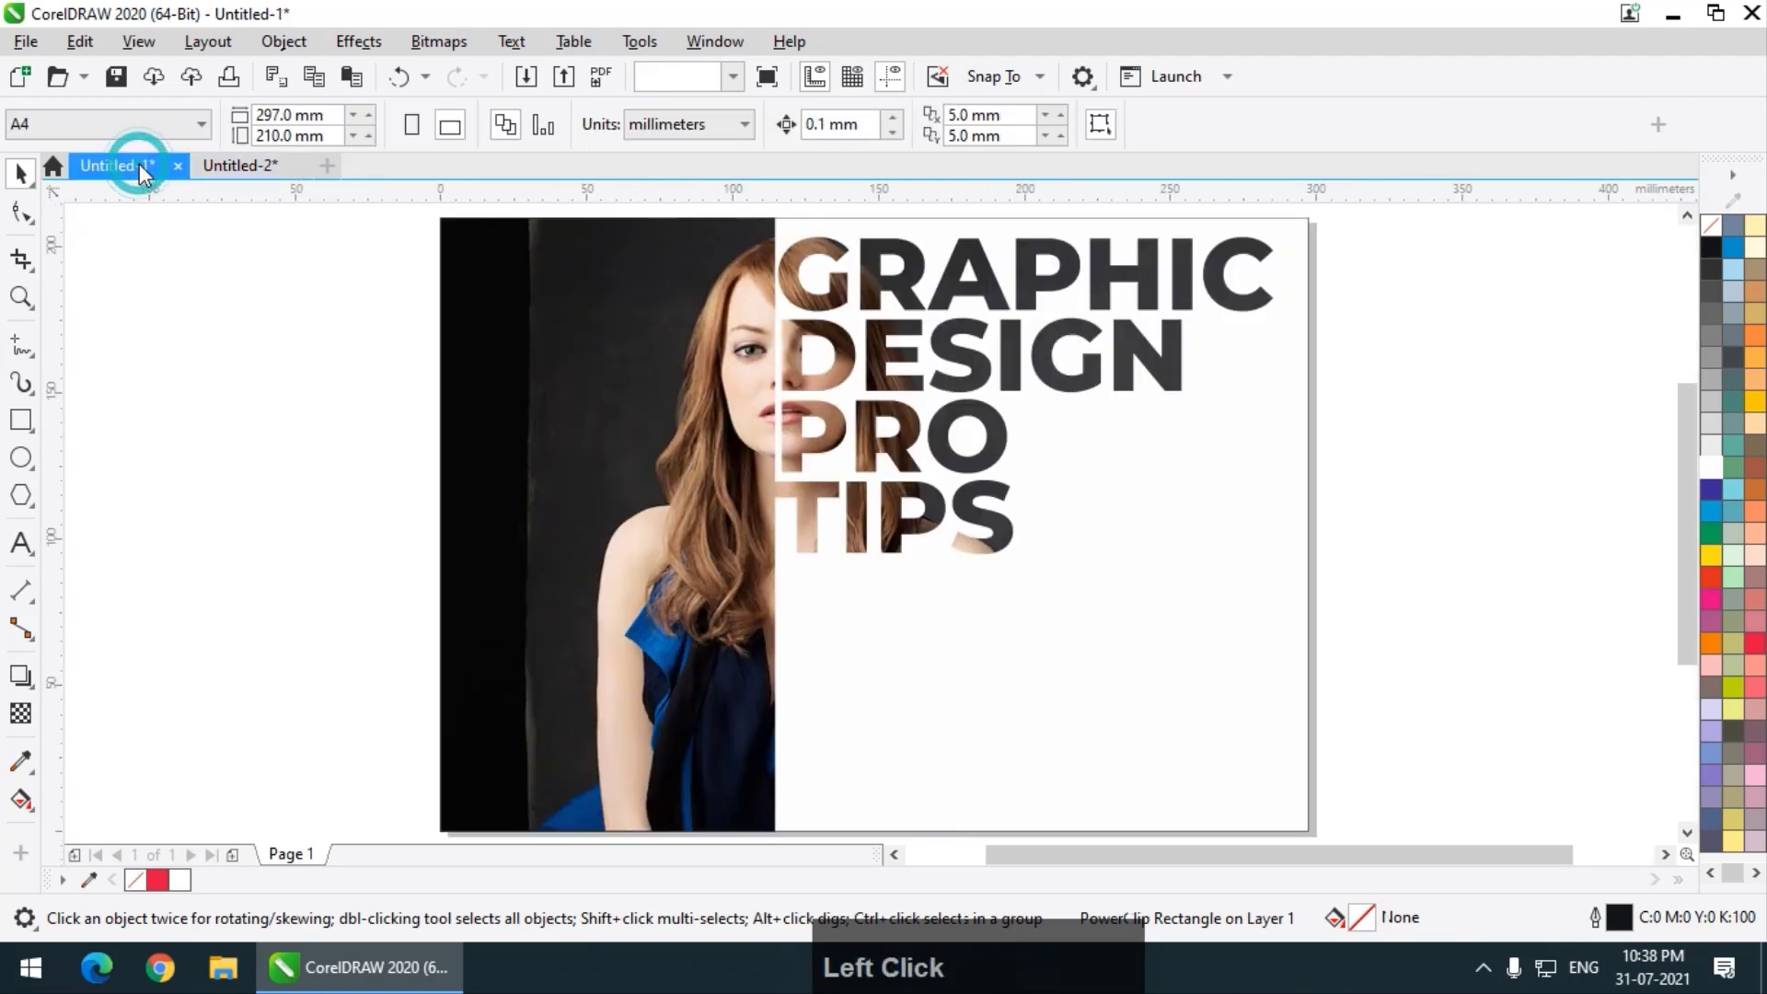
pyautogui.click(241, 166)
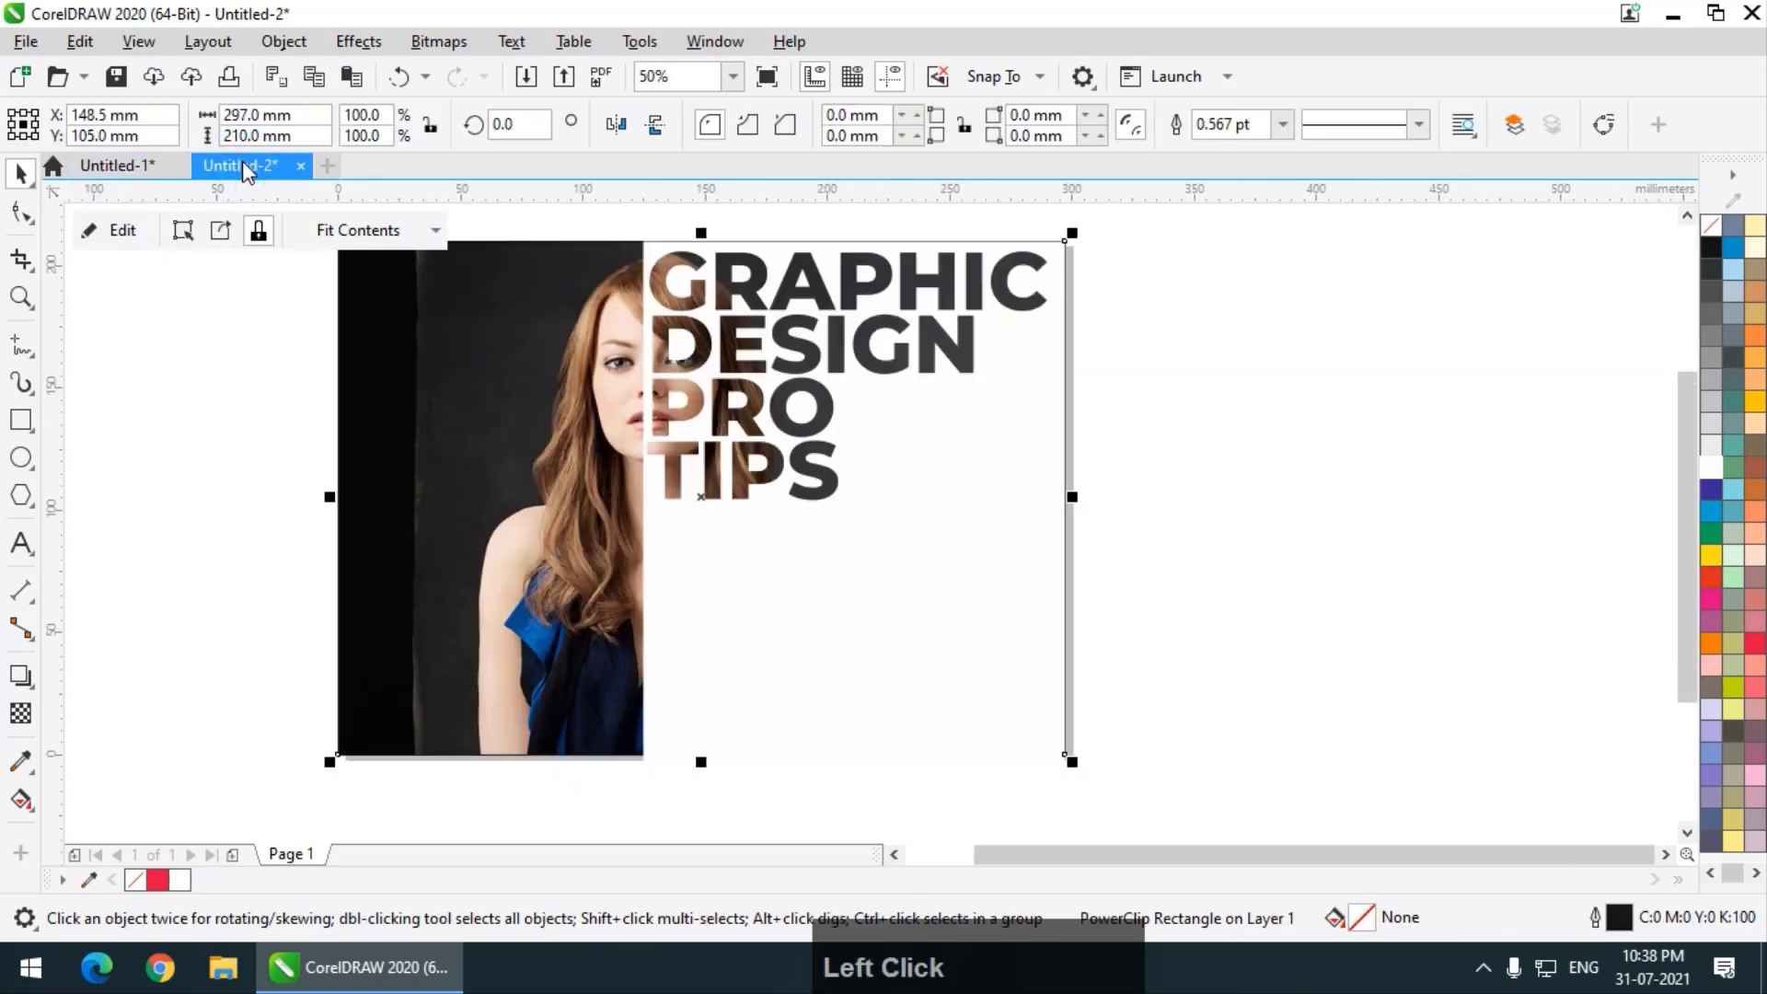
pyautogui.click(1174, 460)
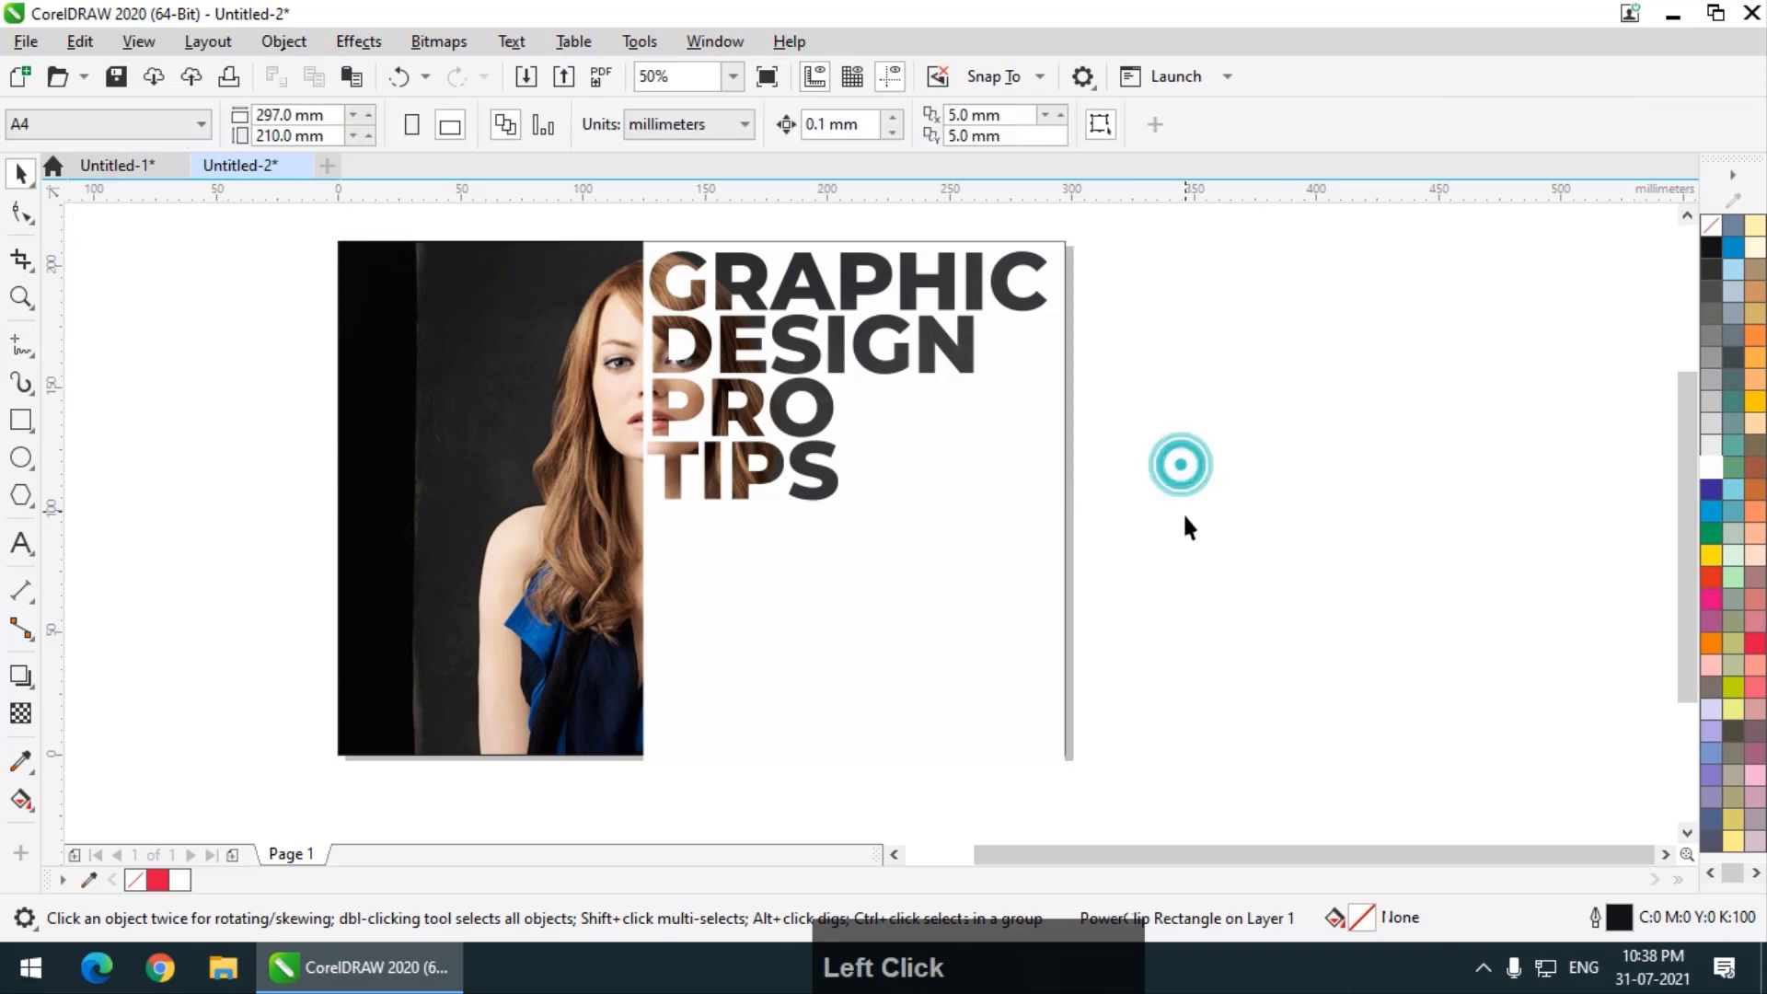
# - Try yellow, green, grey-teal and orange fills on the cut-out rectangle and settle on light peach (C:0 M:20 Y:20 K:0)
pyautogui.press('F4')
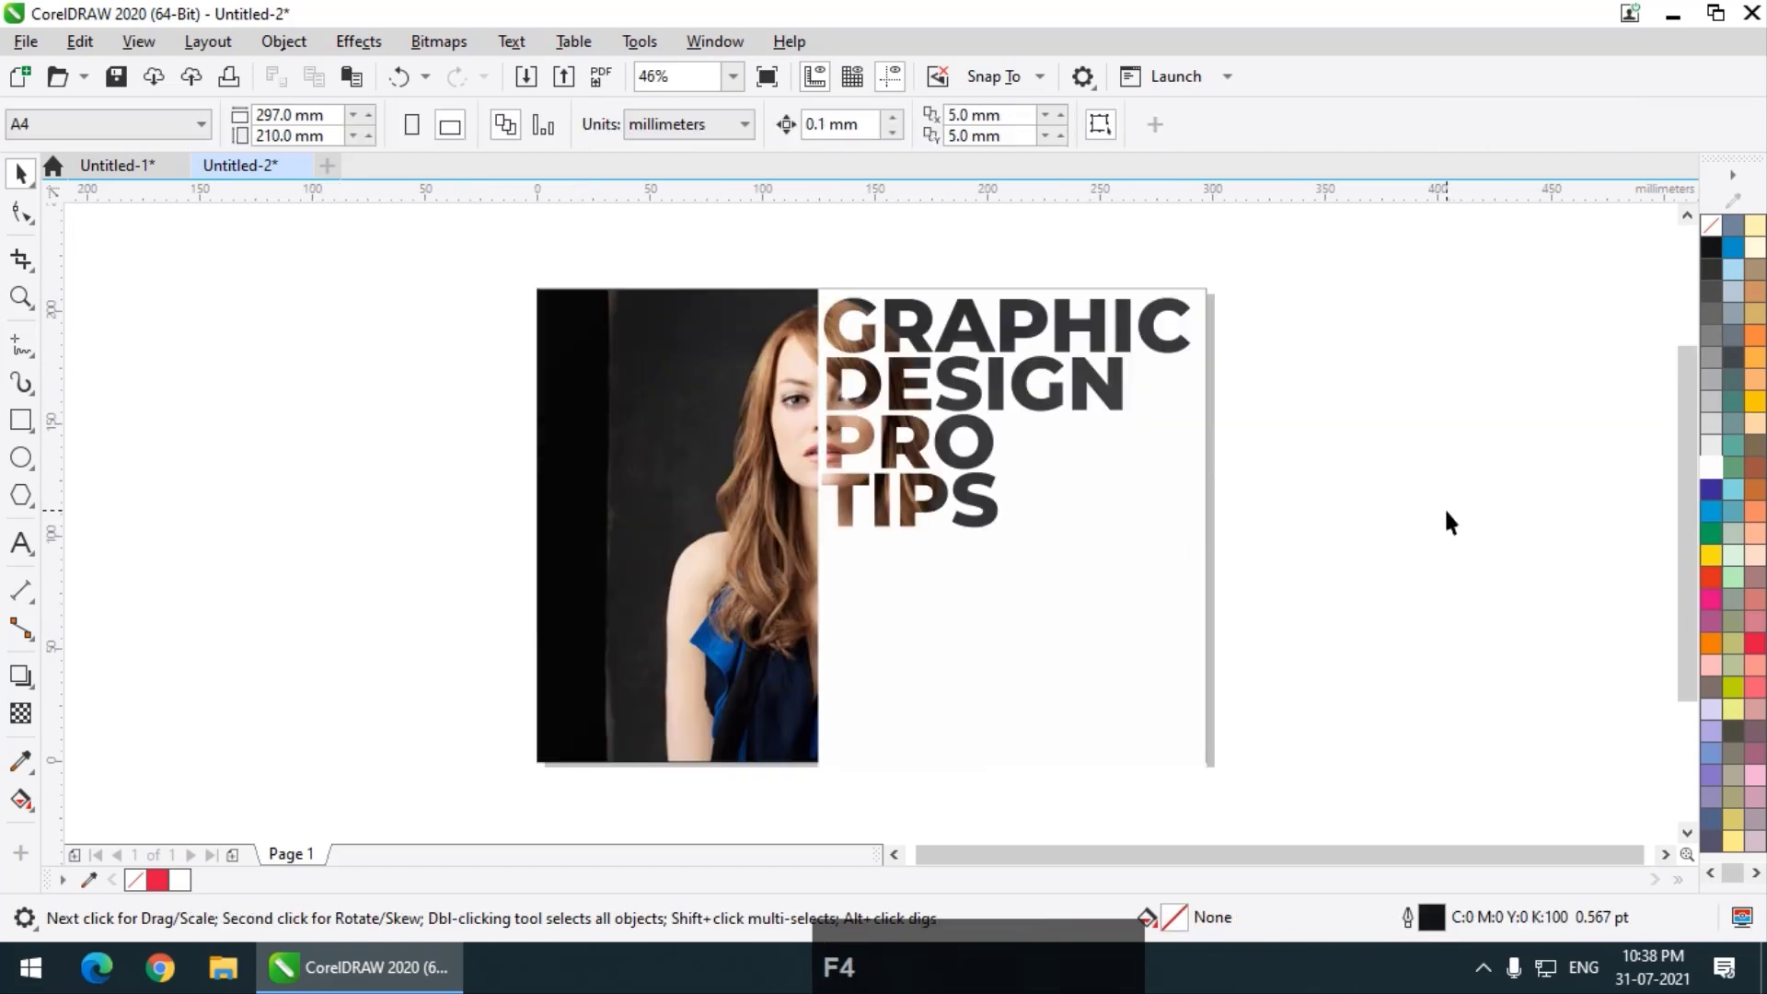
pyautogui.click(962, 650)
pyautogui.click(1711, 554)
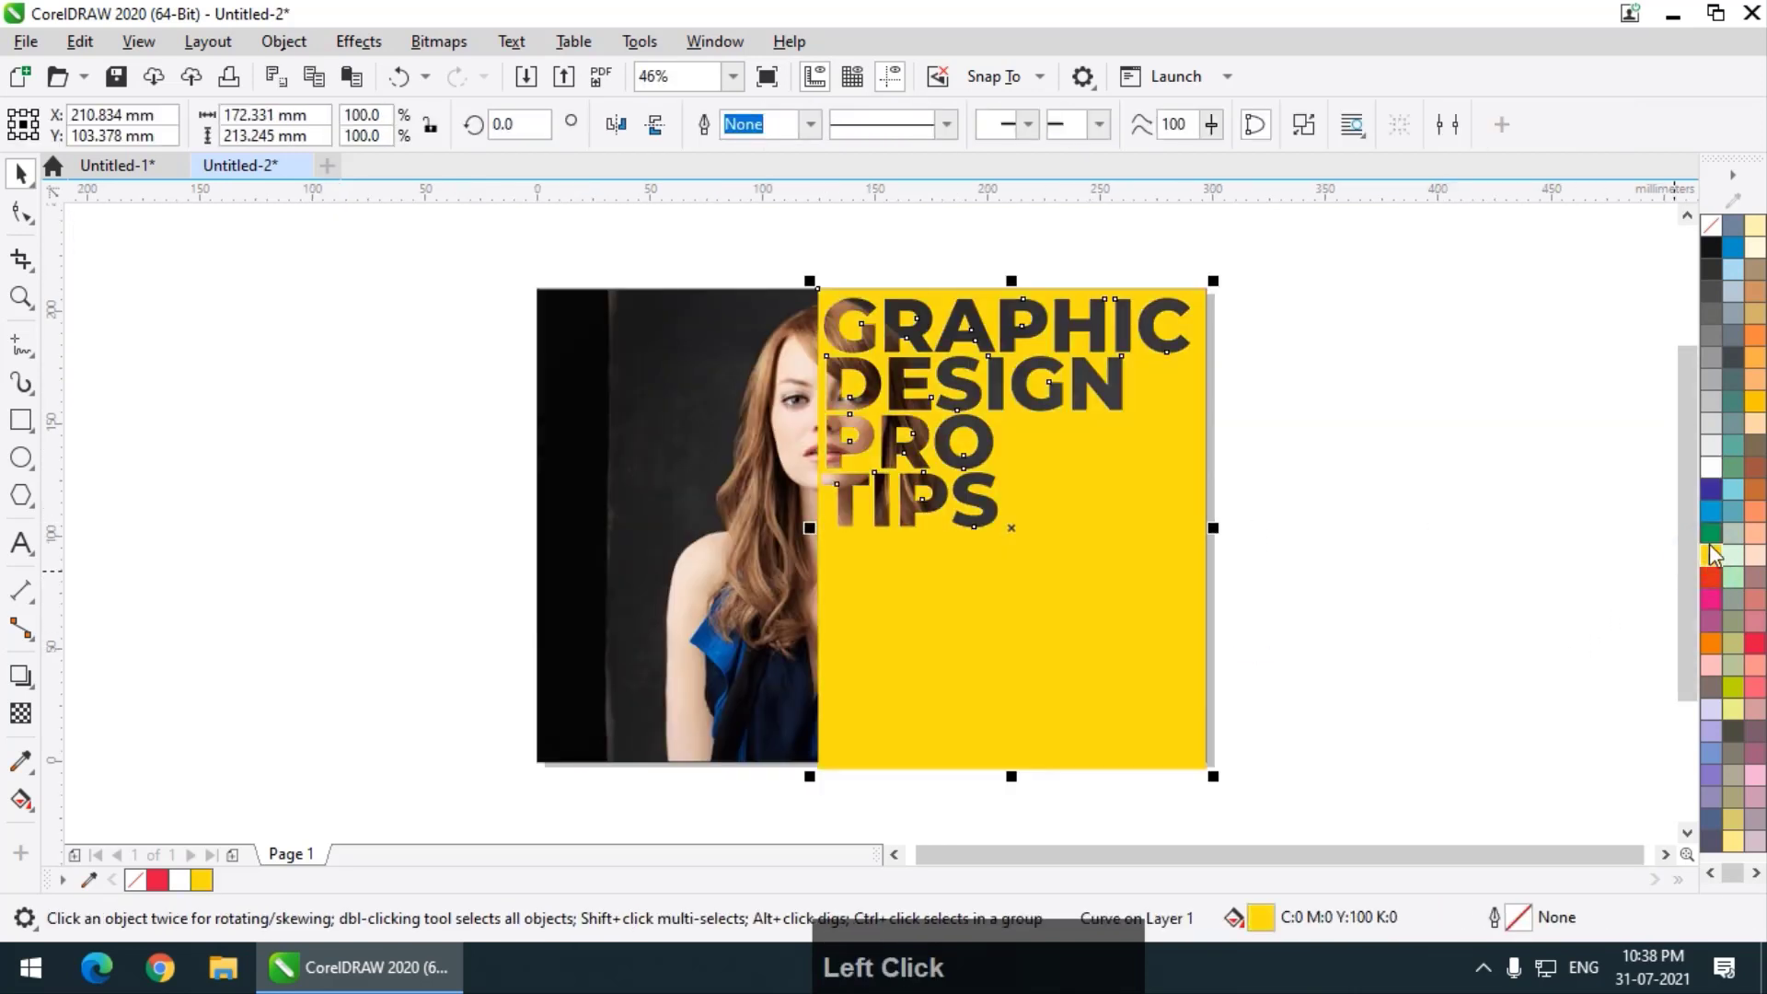
pyautogui.click(1711, 533)
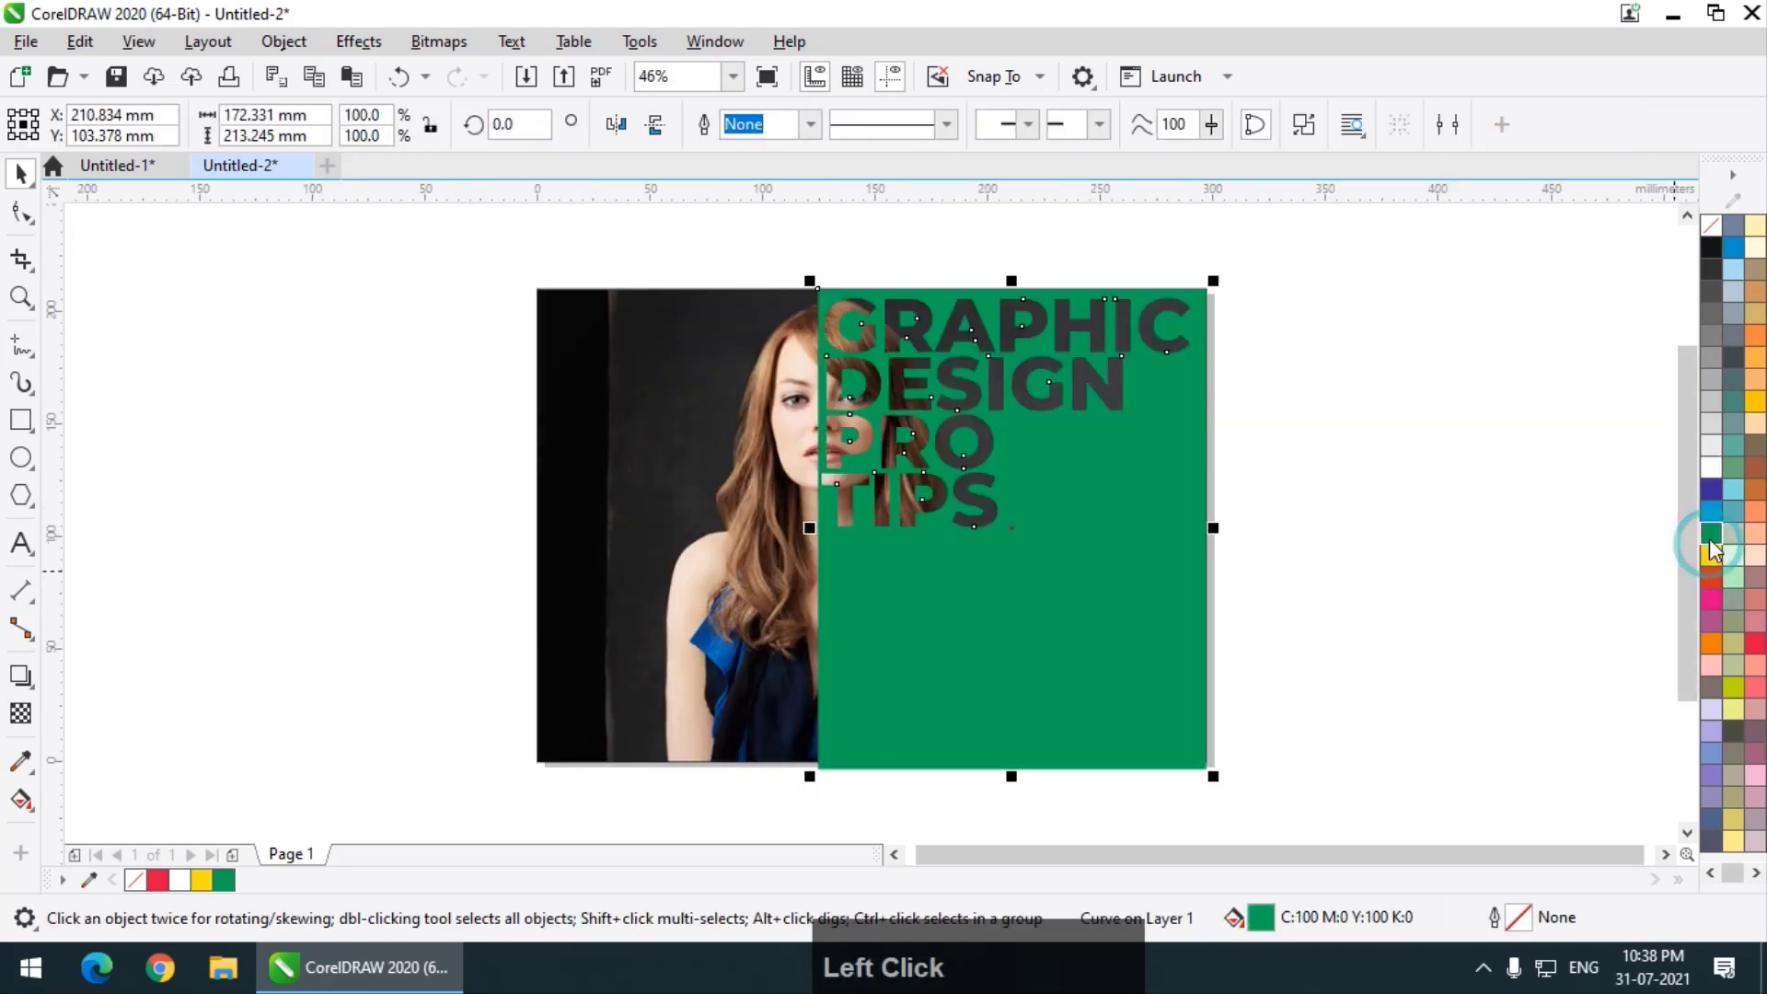
pyautogui.click(1733, 425)
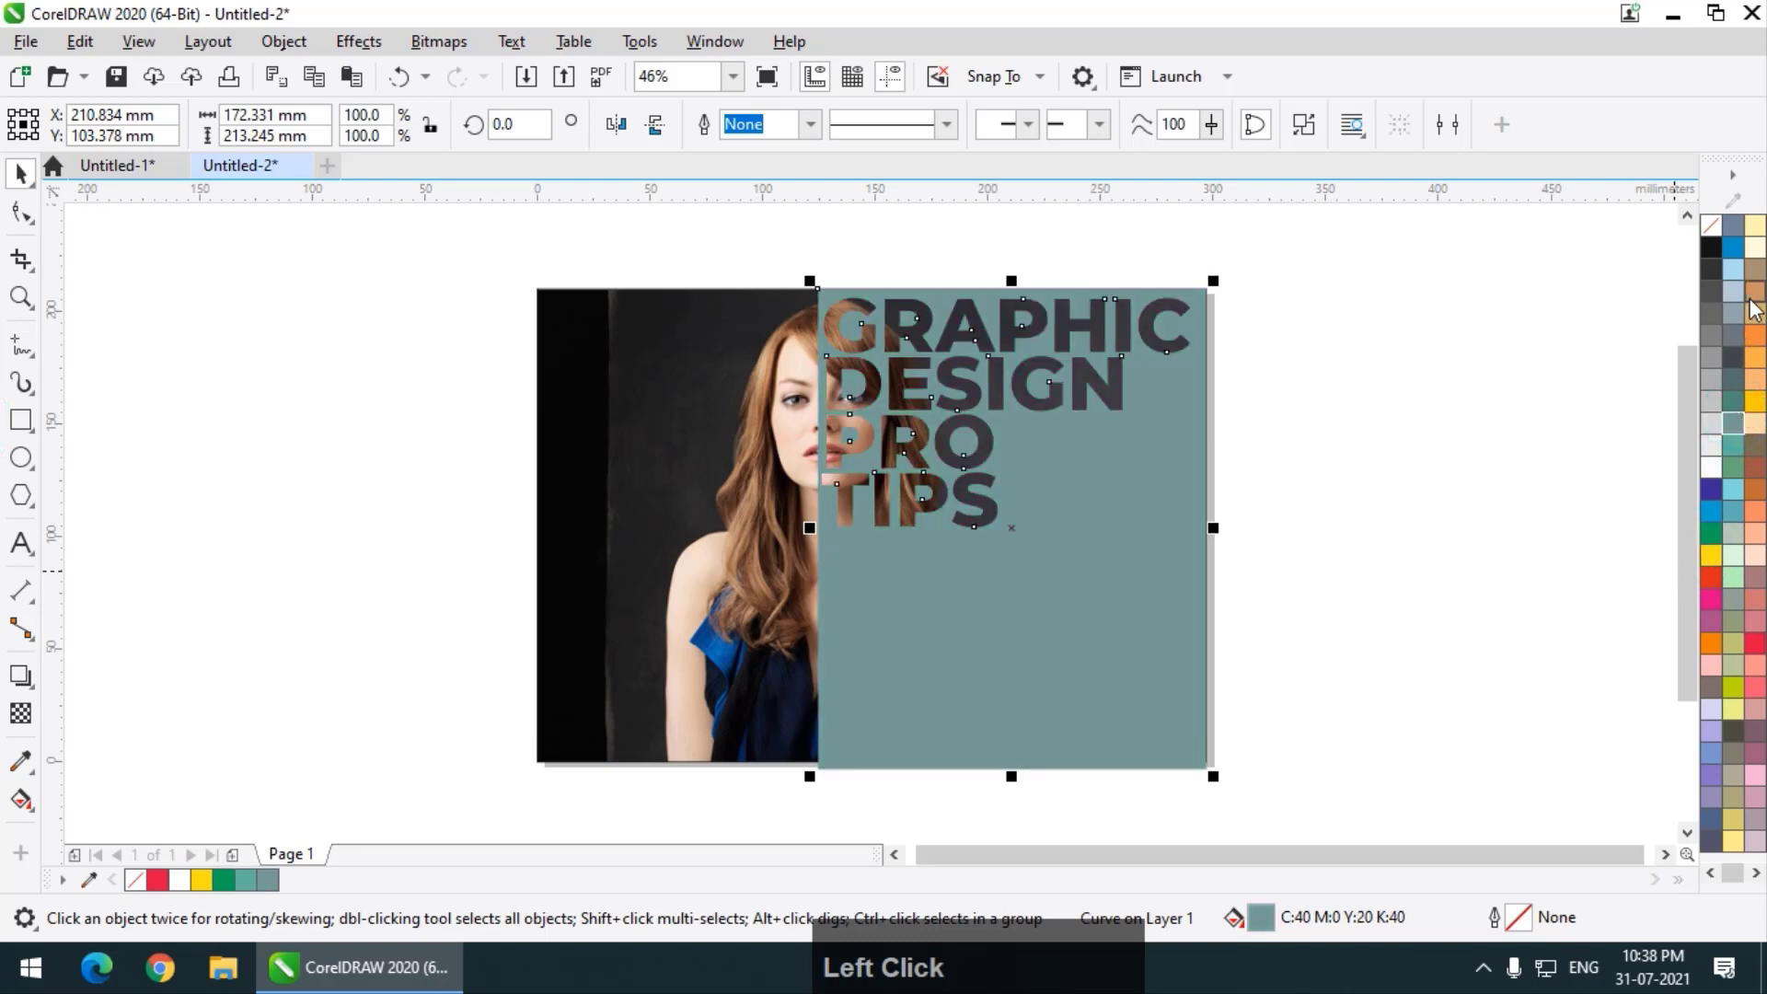
pyautogui.click(1751, 304)
pyautogui.click(1755, 402)
pyautogui.click(1755, 380)
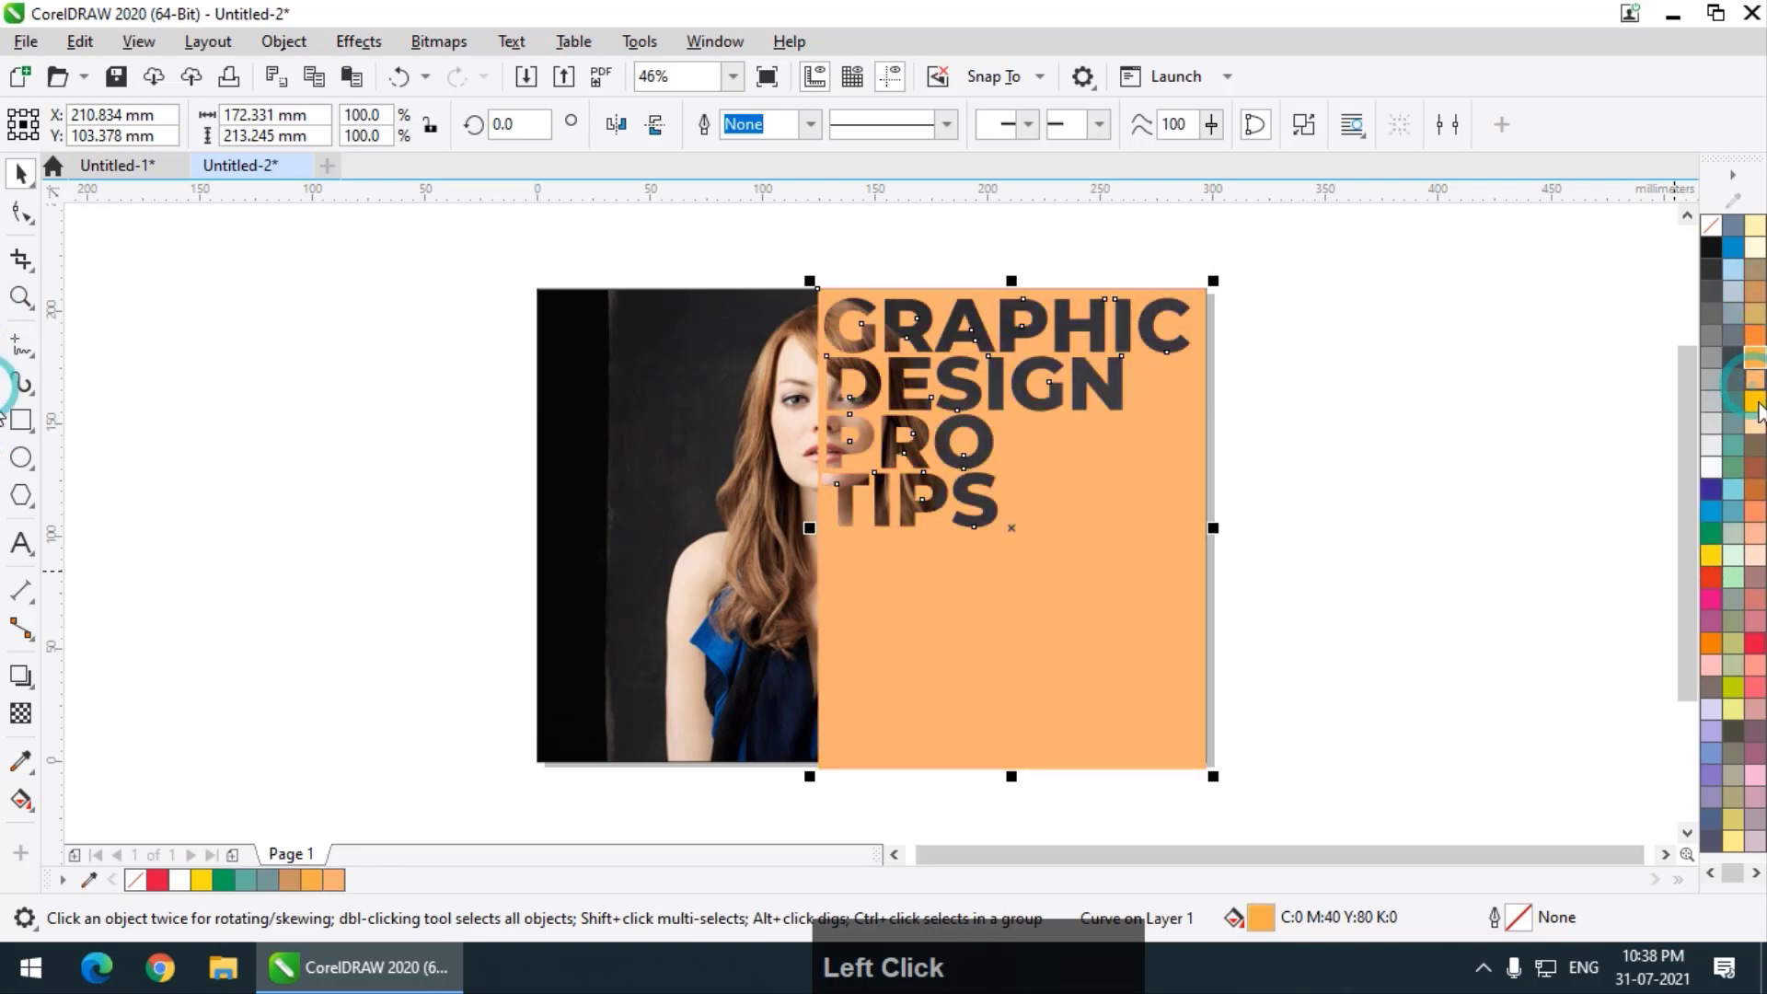
pyautogui.click(1756, 401)
pyautogui.click(1752, 379)
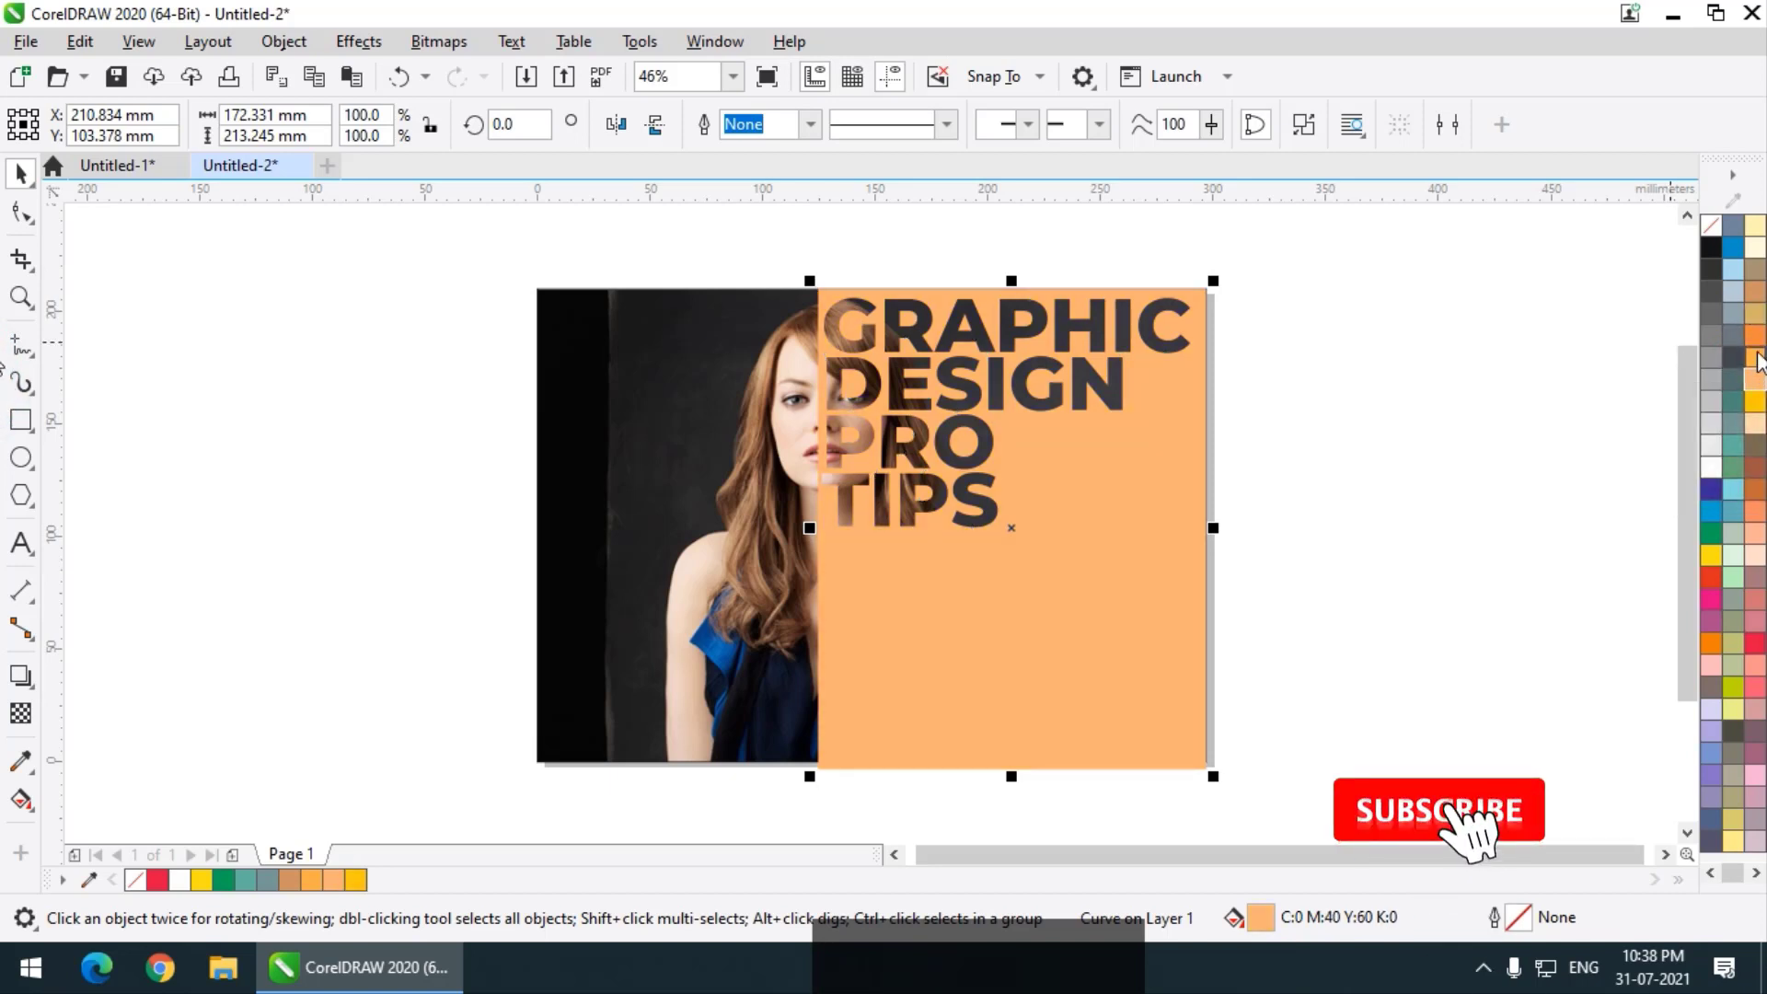
pyautogui.click(1755, 336)
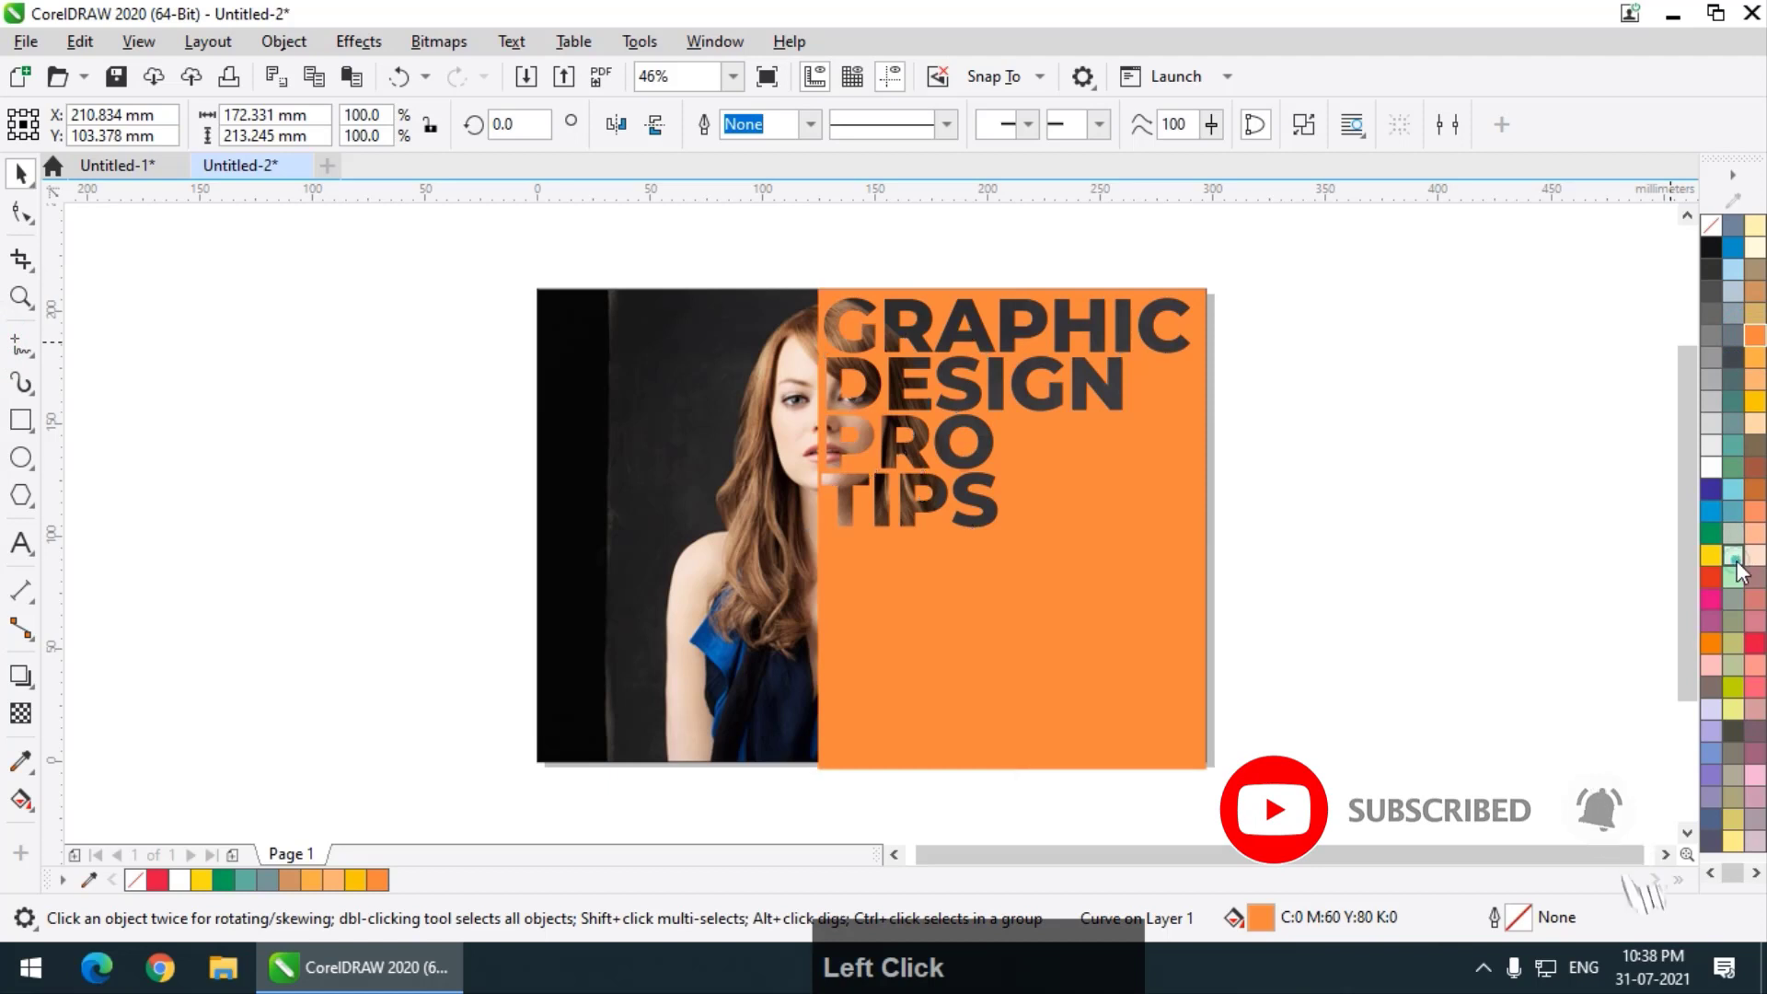
pyautogui.click(1736, 559)
pyautogui.click(1755, 555)
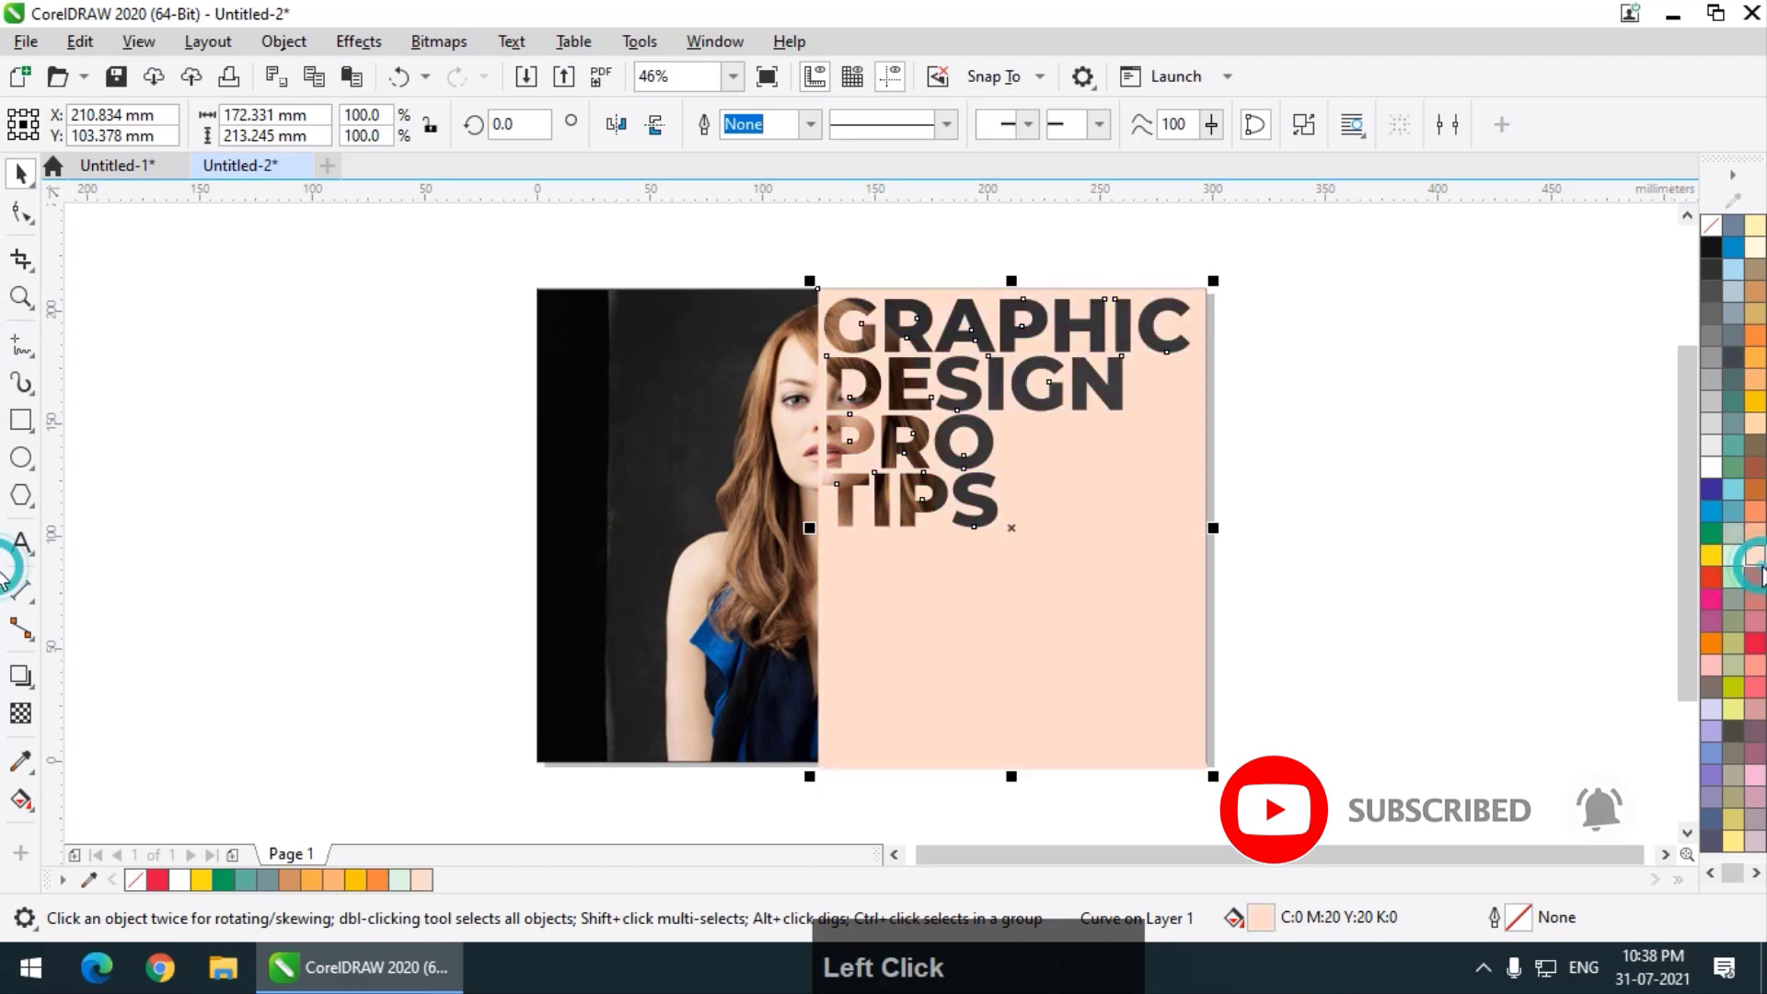
pyautogui.click(1522, 514)
pyautogui.press('F4')
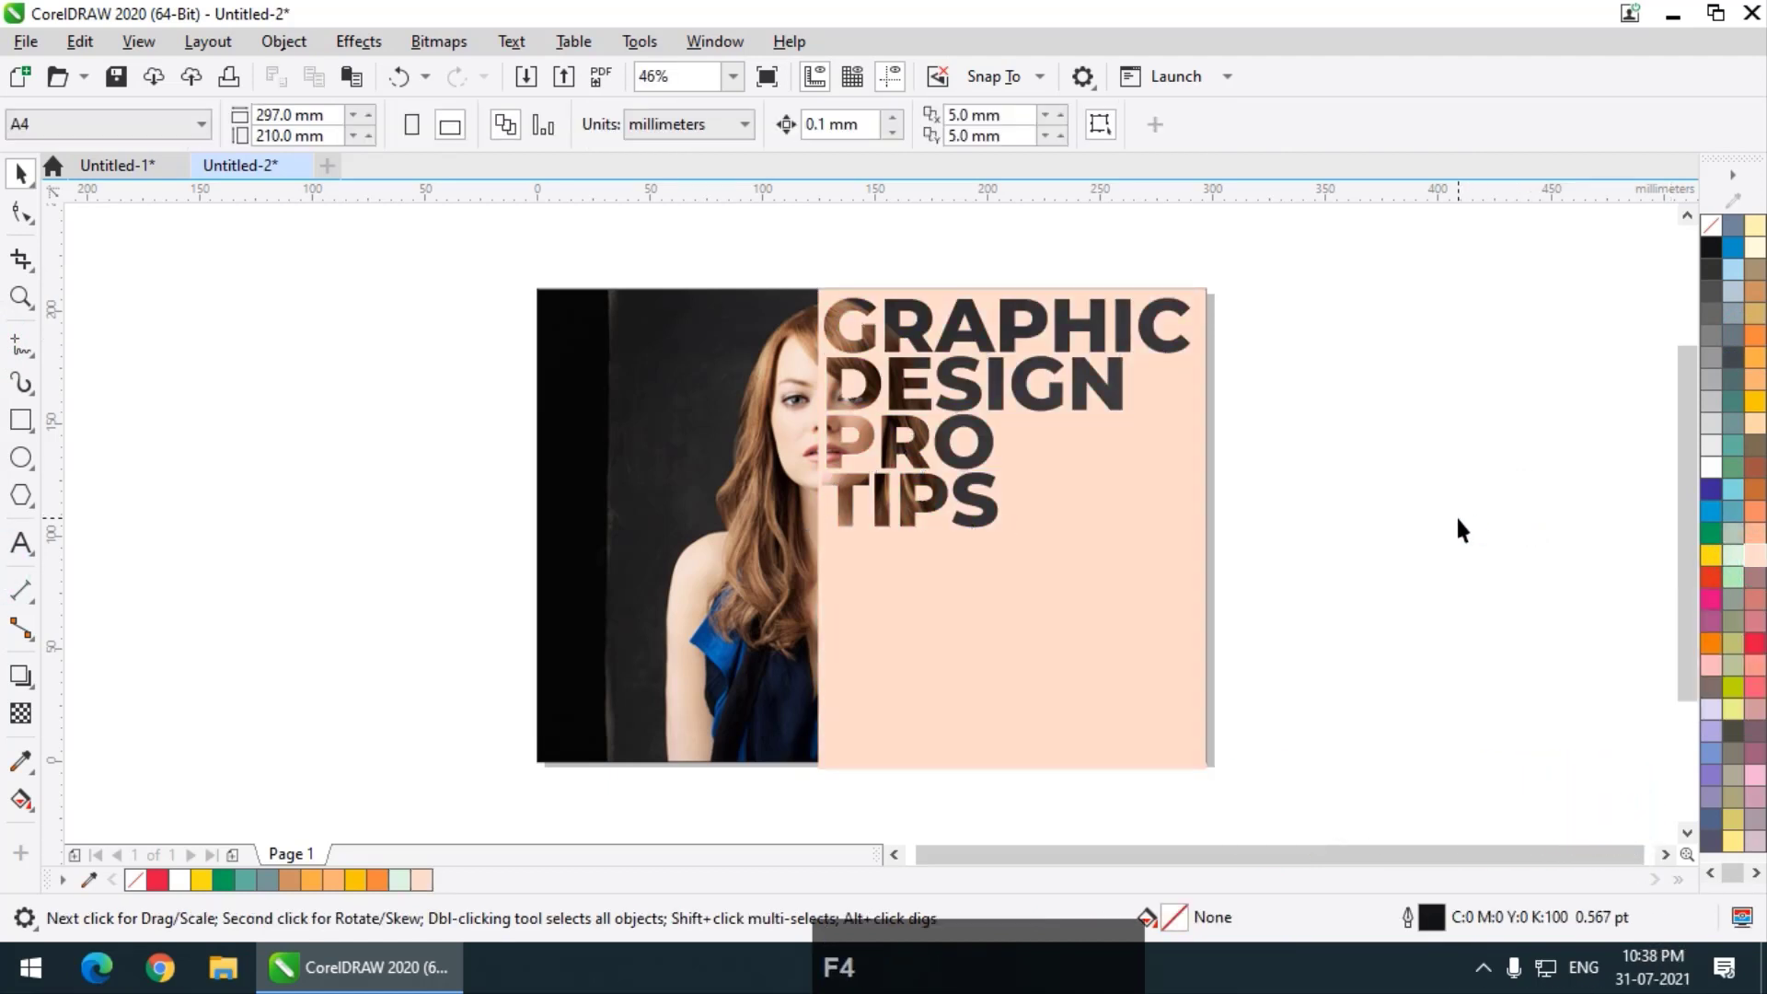